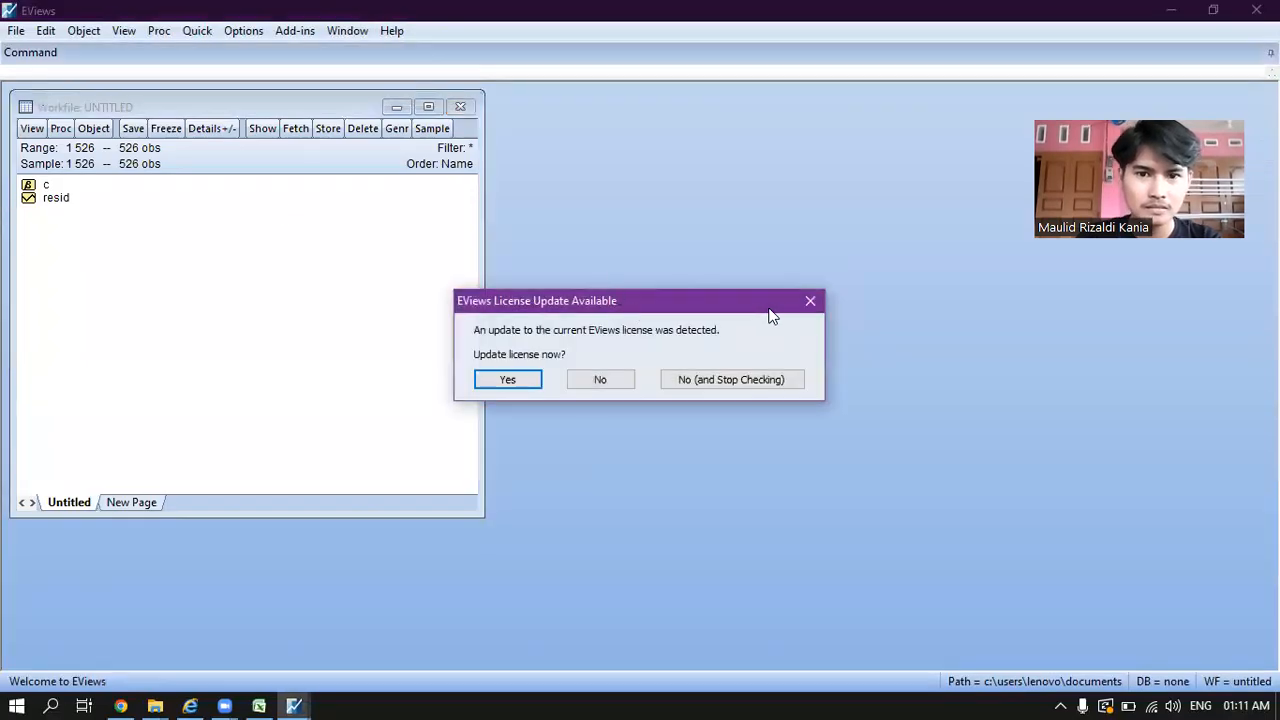
Step: Dismiss the licence update prompt and create a new series object named wage in the workfile
left_click(810, 301)
right_click(114, 258)
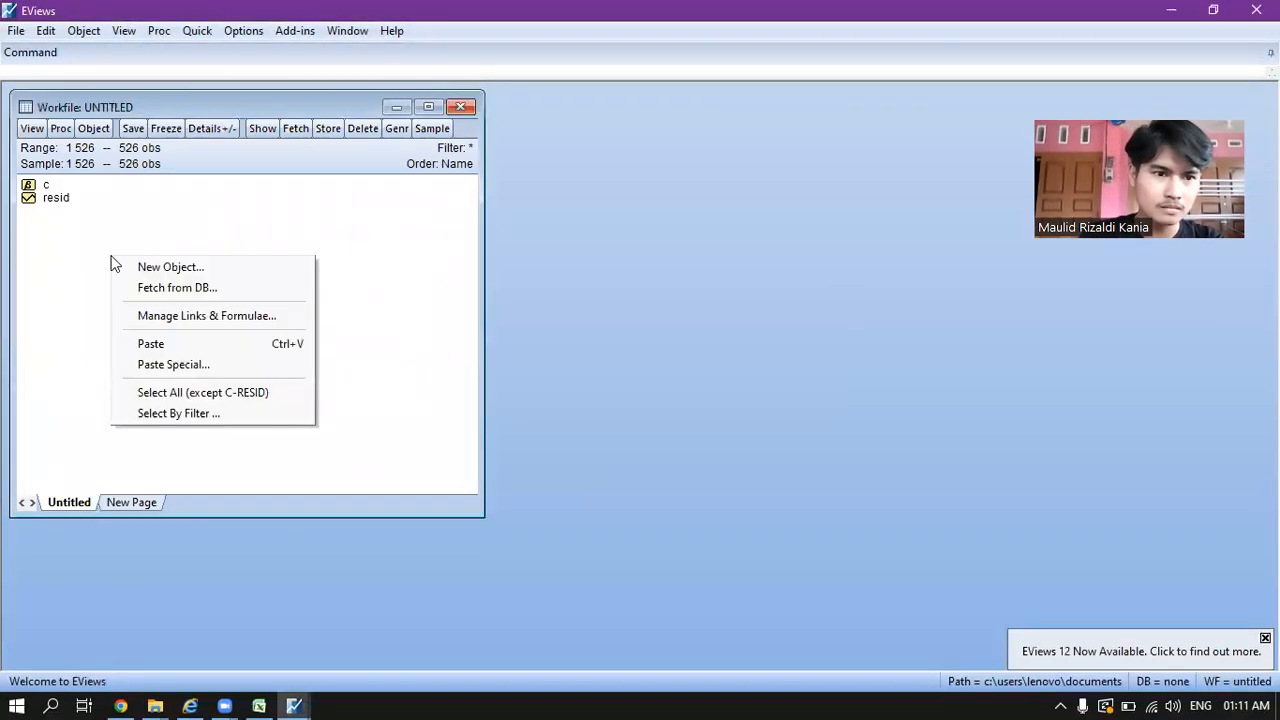
left_click(143, 264)
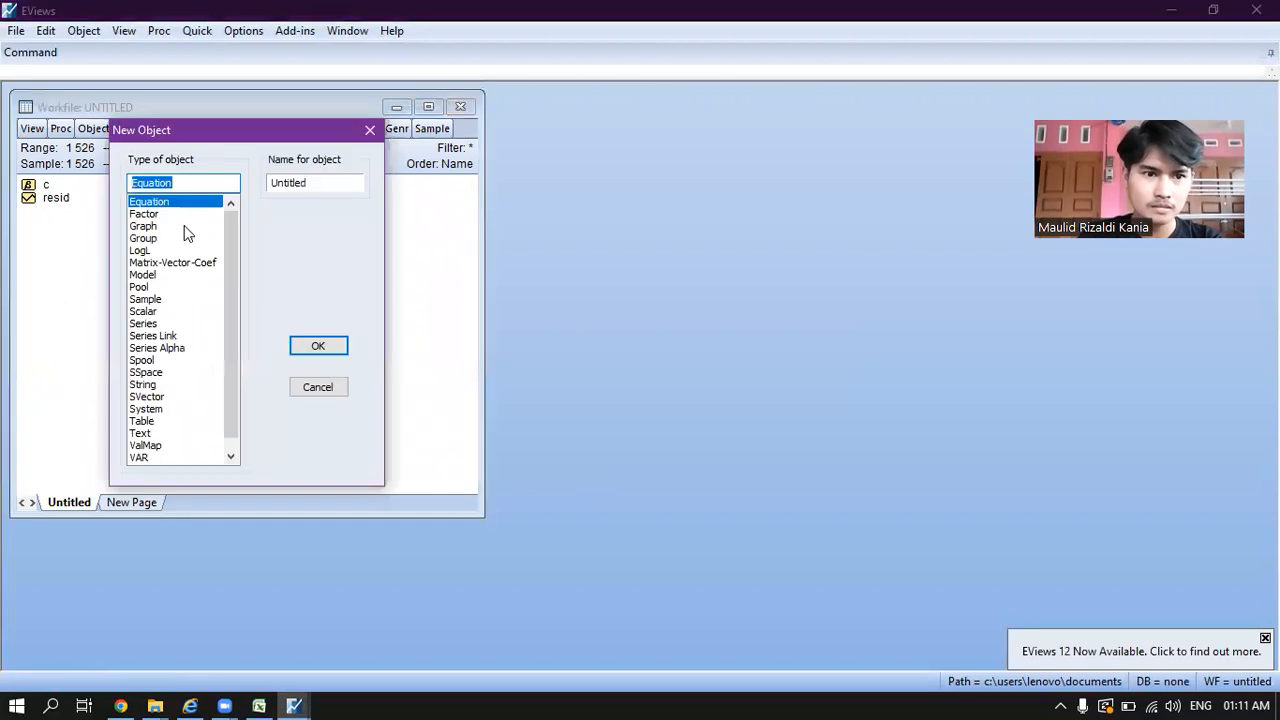
left_click(143, 323)
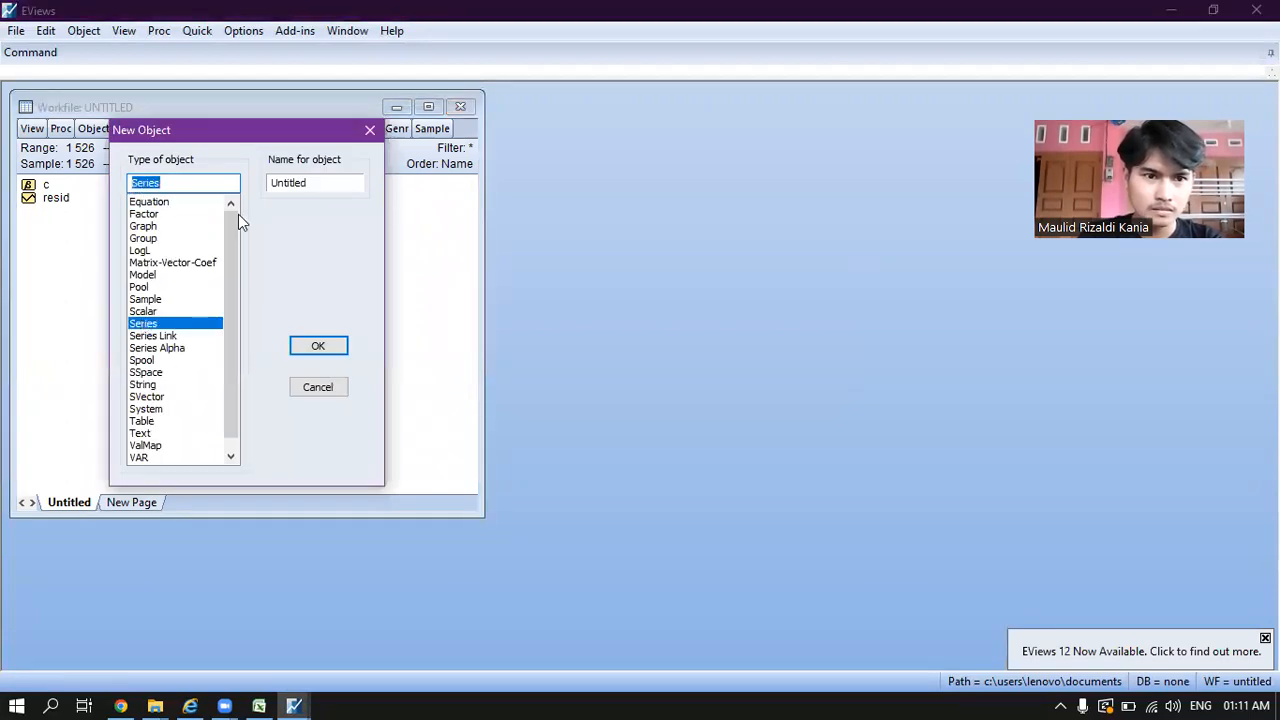
left_click(314, 180)
key("ctrl+a")
key("BackSpace")
type("wage")
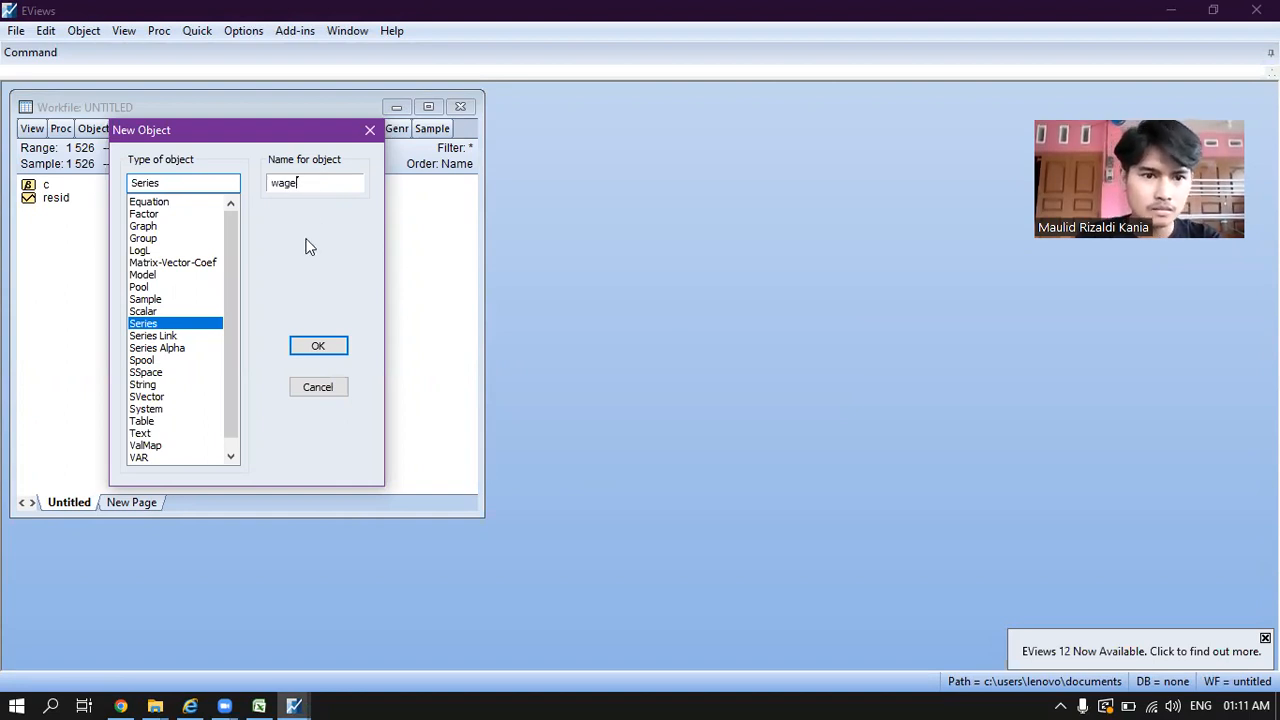
left_click(320, 345)
Step: Create a new series object named educ in the workfile
right_click(282, 337)
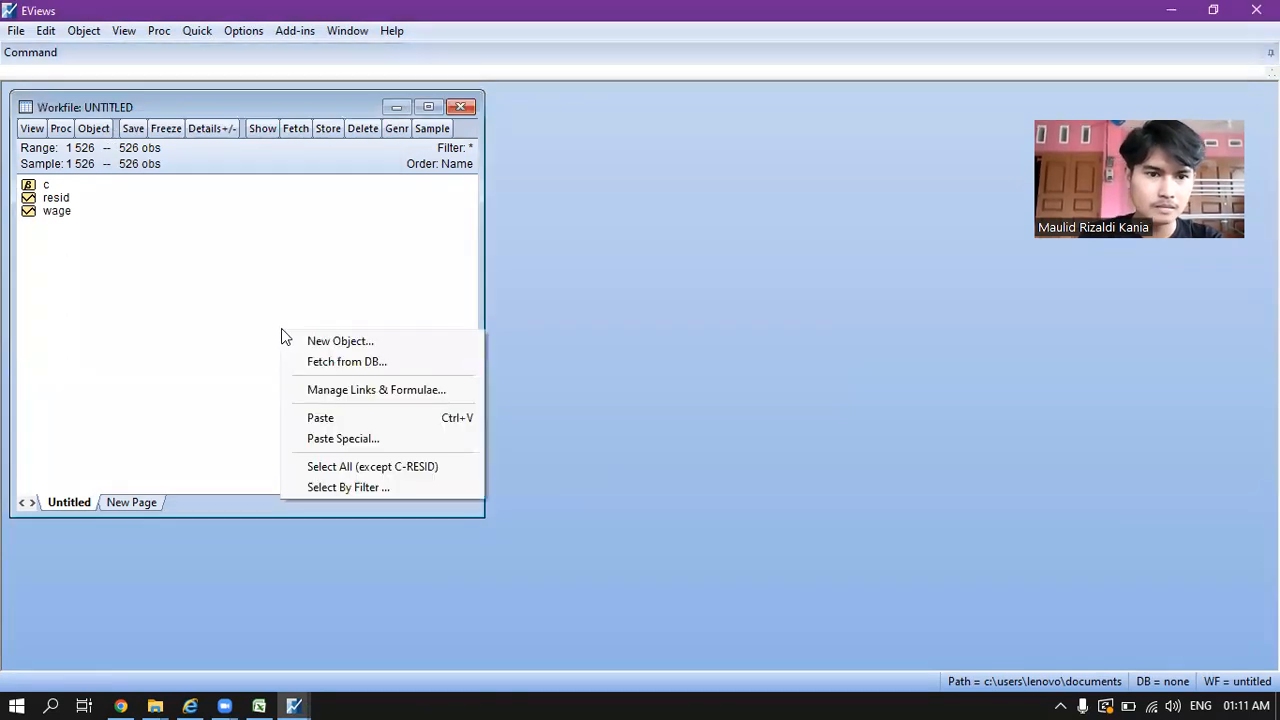
left_click(316, 341)
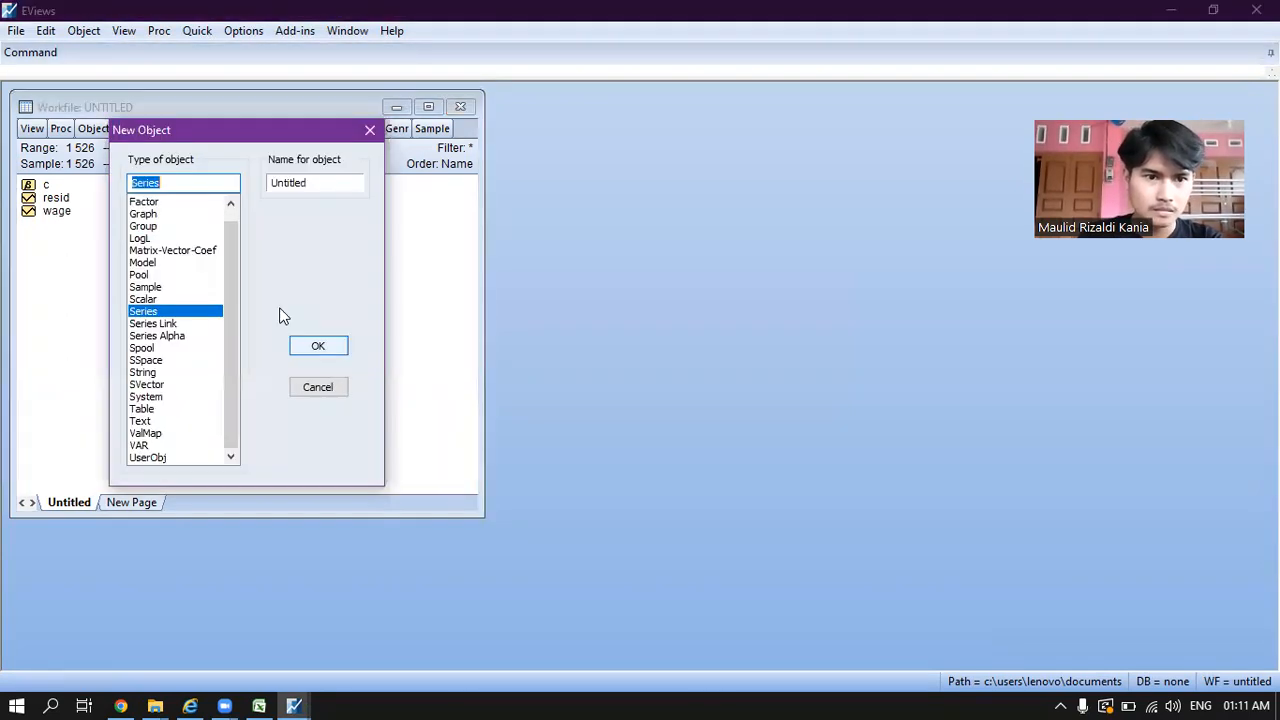
left_click(337, 183)
key("BackSpace")
key("BackSpace")
key("BackSpace")
key("BackSpace")
key("BackSpace")
key("BackSpace")
key("BackSpace")
key("BackSpace")
type("educ")
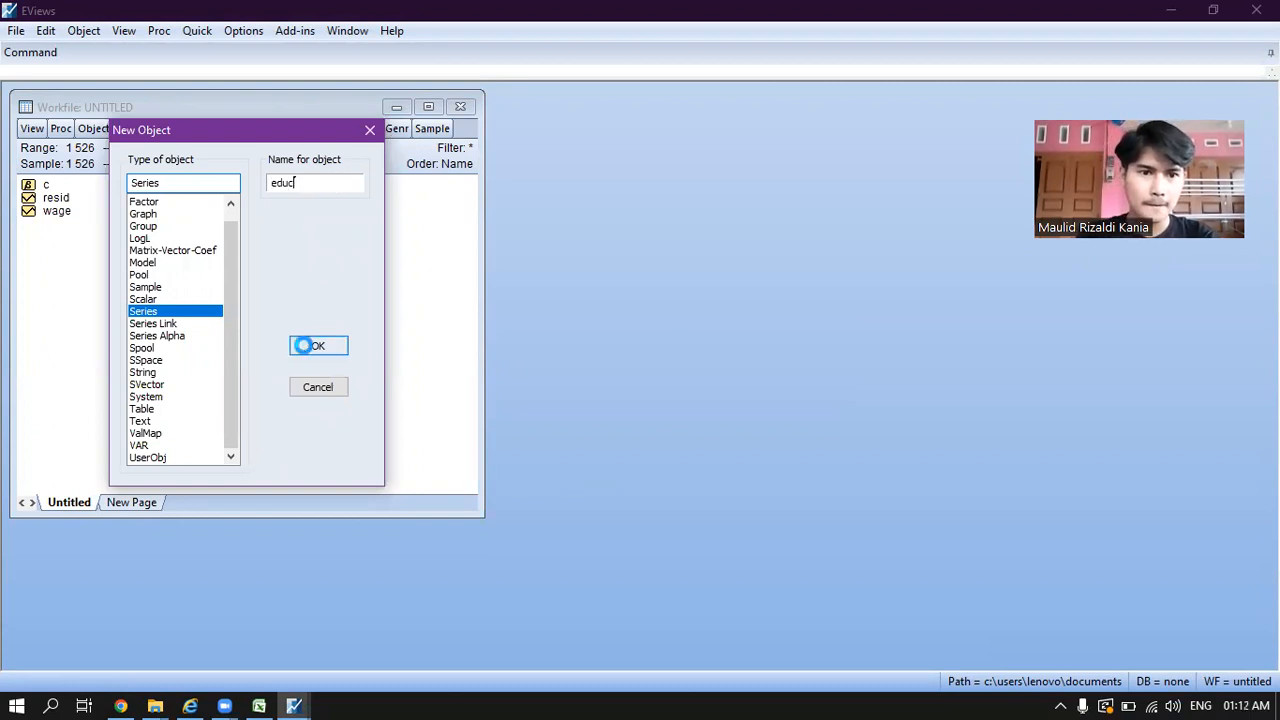
left_click(305, 346)
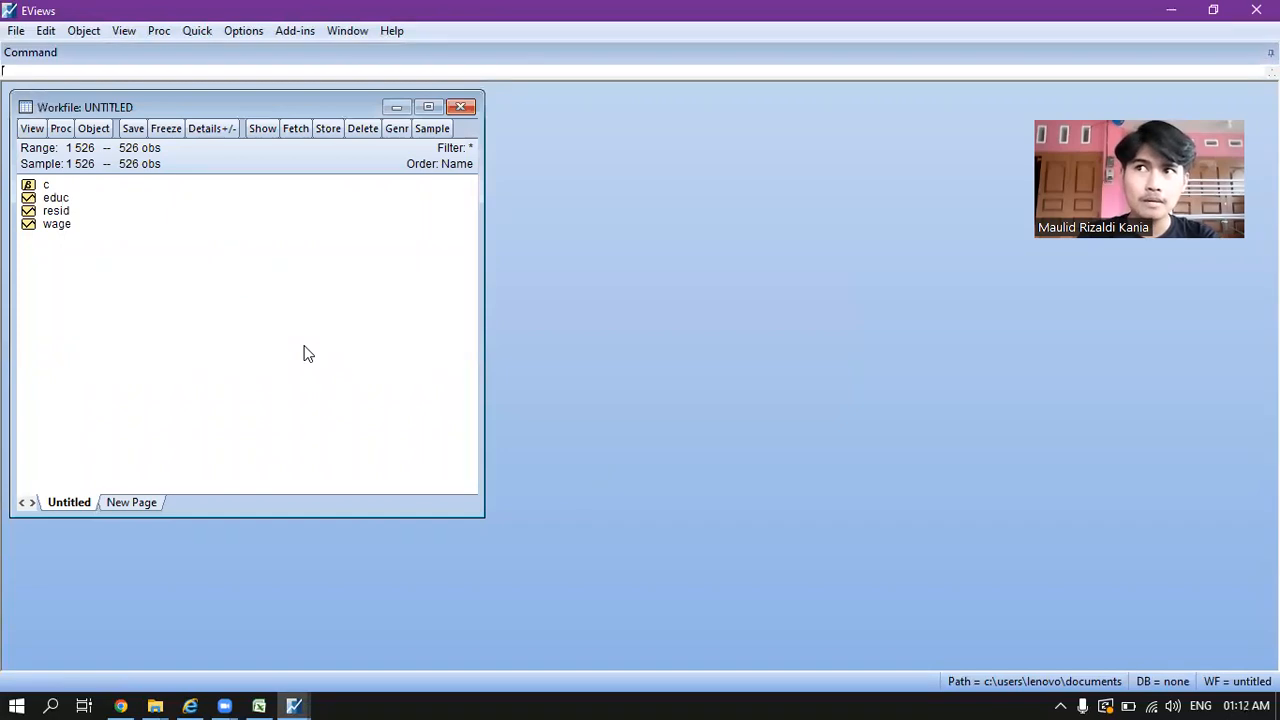
Step: Create a new series object named exper in the workfile
right_click(291, 289)
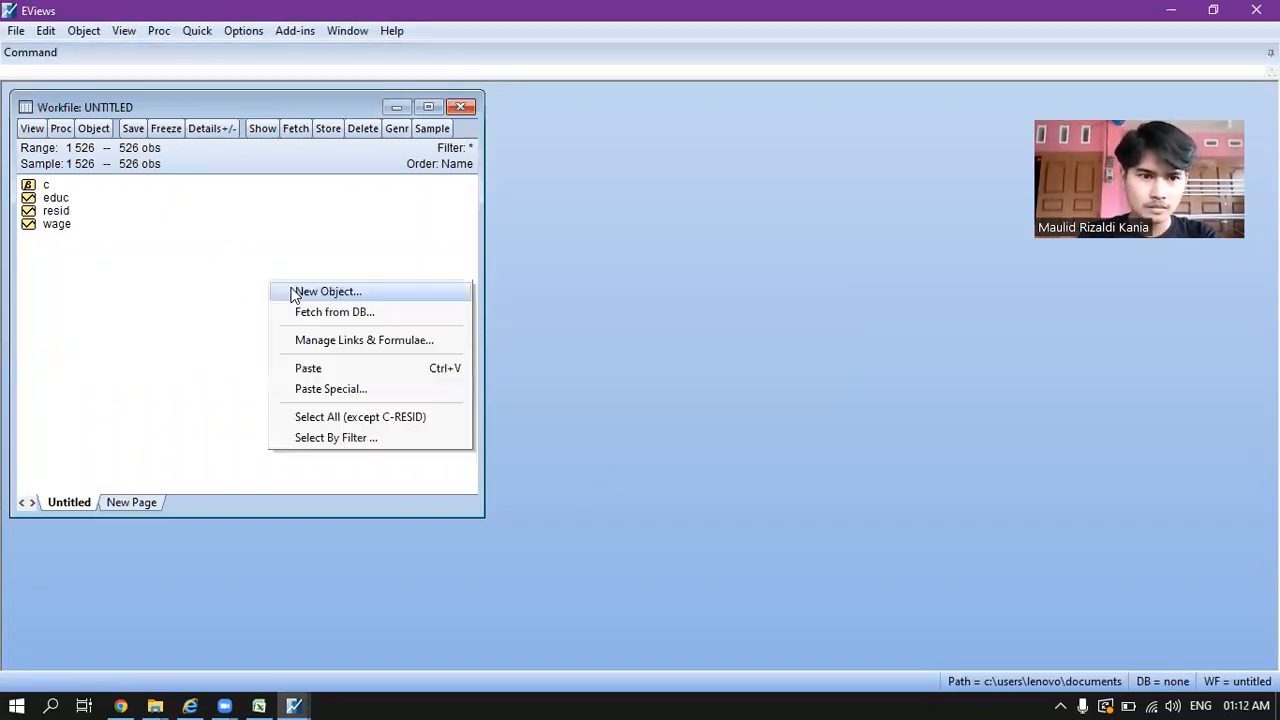
left_click(300, 290)
left_click(320, 185)
key("BackSpace")
key("BackSpace")
key("BackSpace")
key("BackSpace")
key("BackSpace")
key("BackSpace")
key("BackSpace")
type("exper")
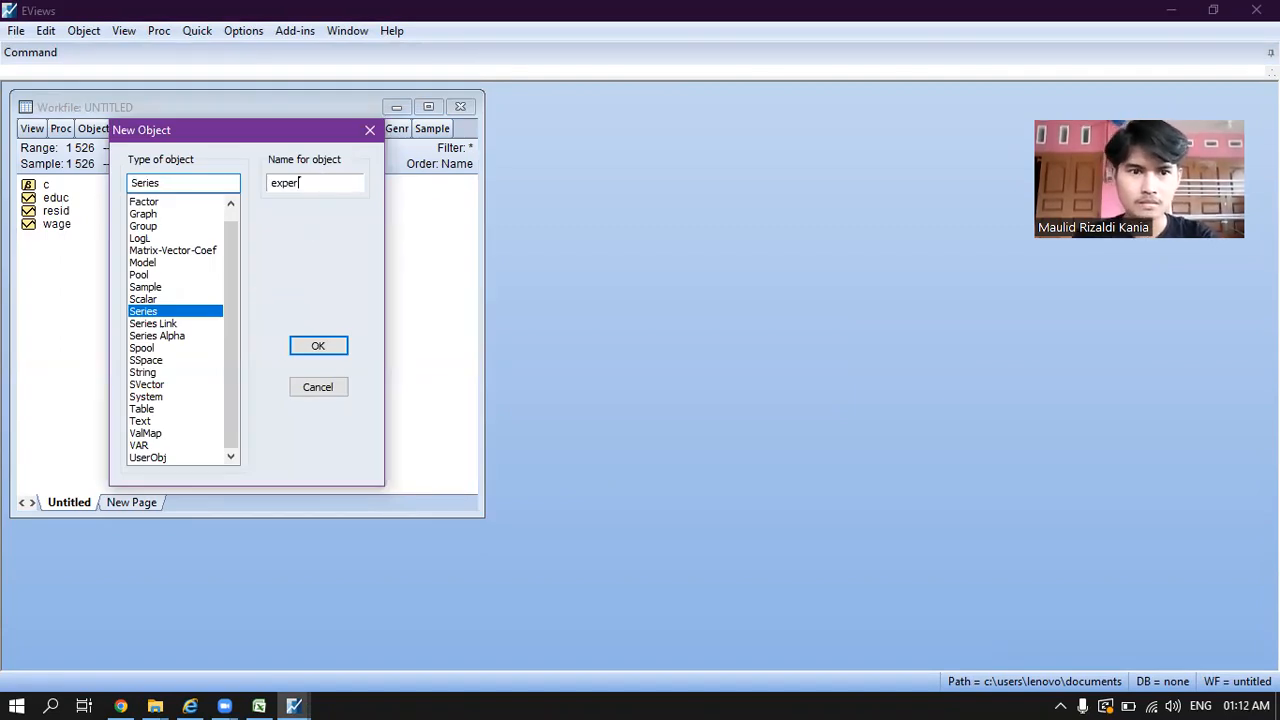
left_click(317, 345)
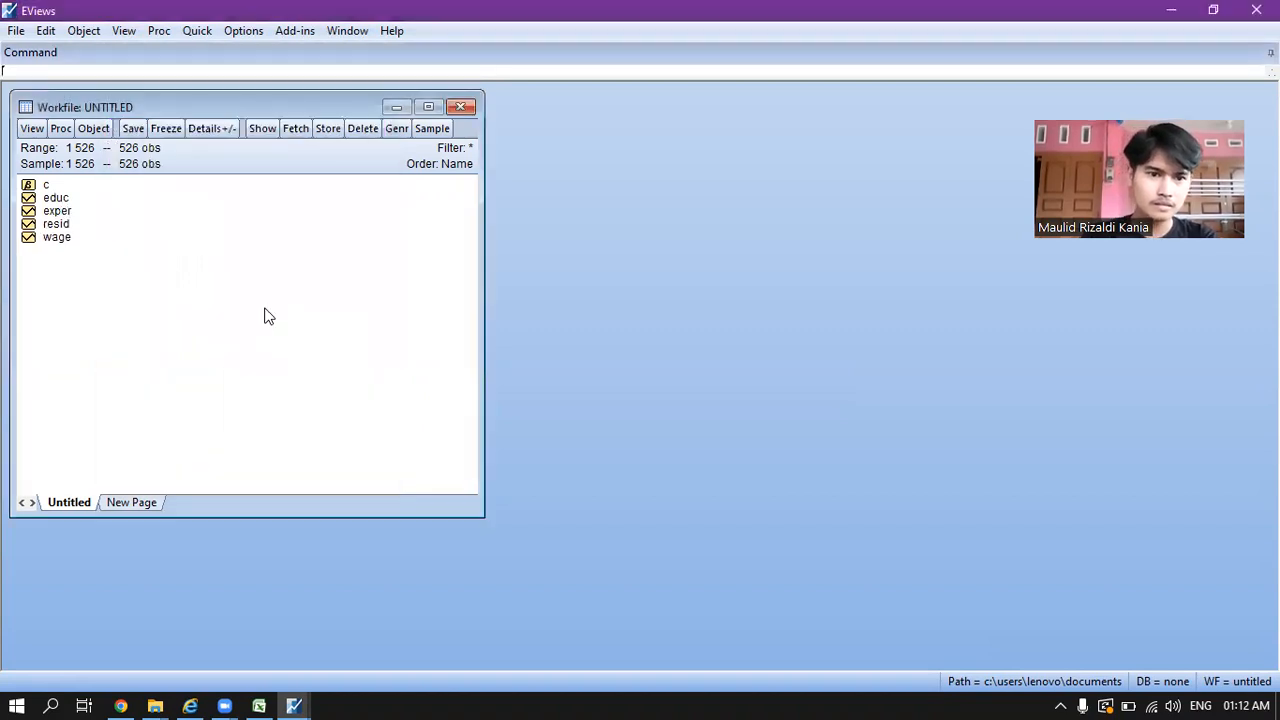
Step: Create a new series object named female in the workfile
right_click(265, 309)
left_click(304, 317)
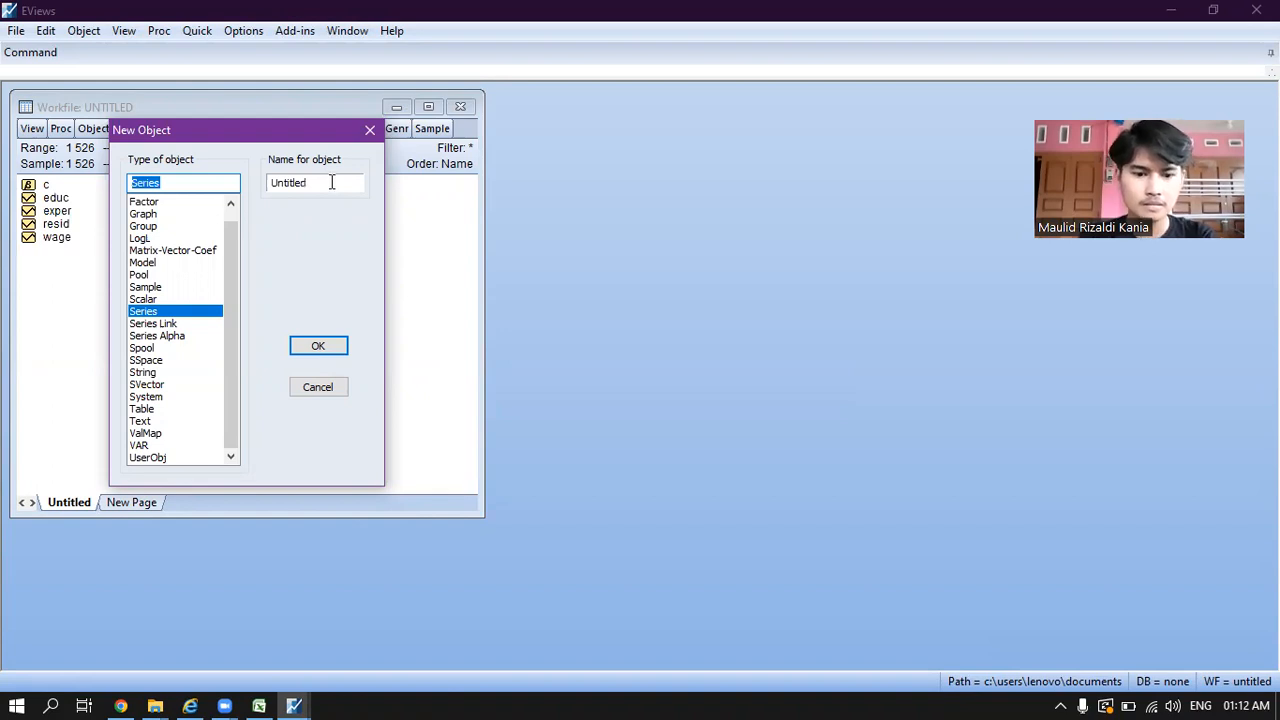
right_click(331, 182)
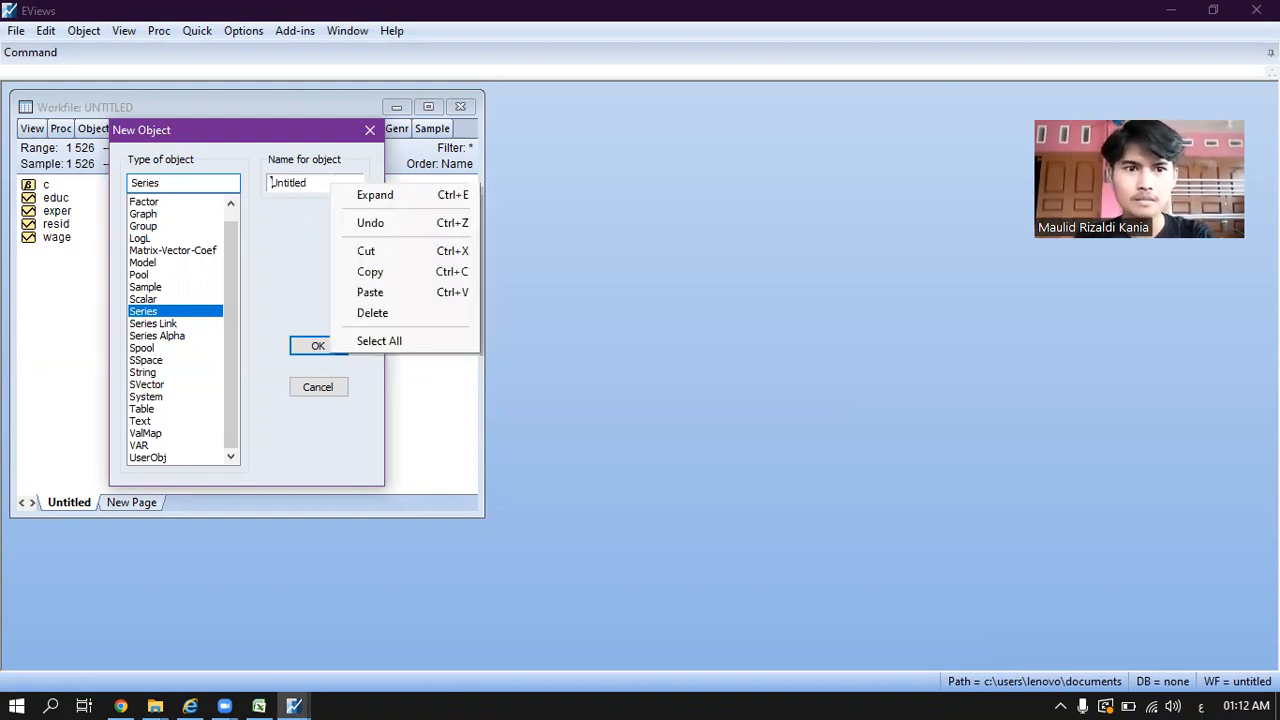
type("edmale")
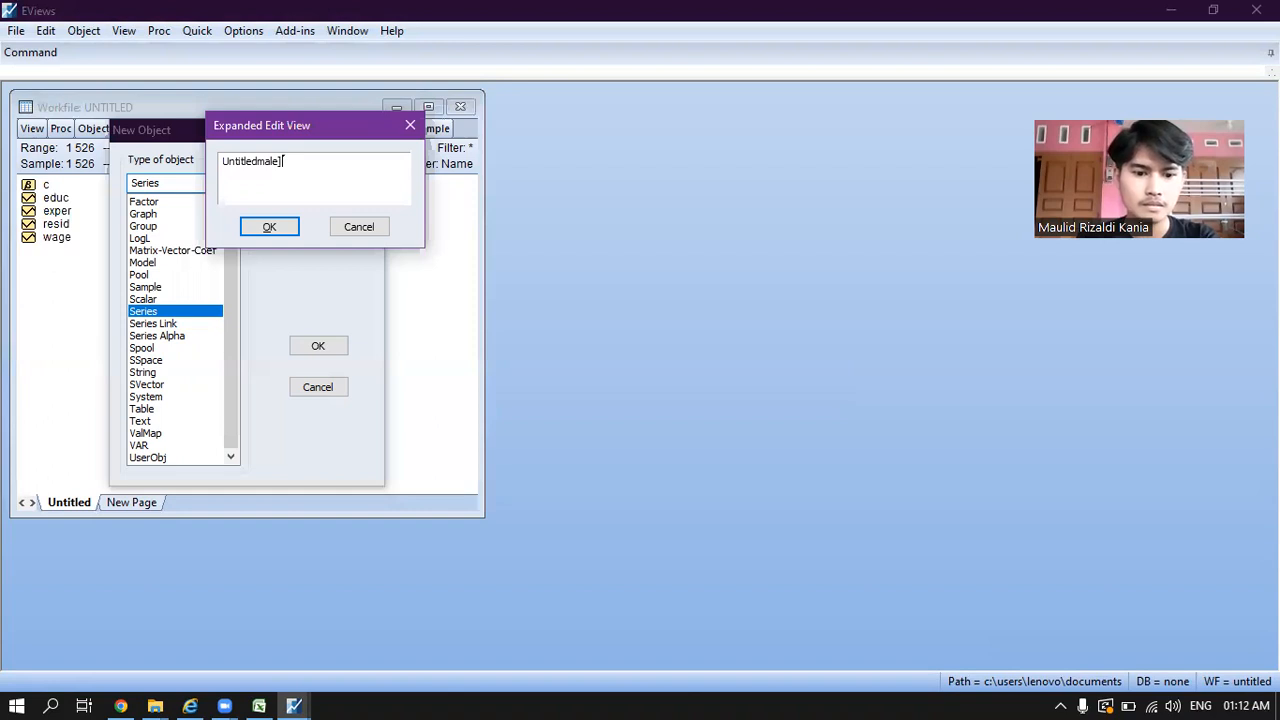
left_click_drag(283, 161, 227, 161)
type("female")
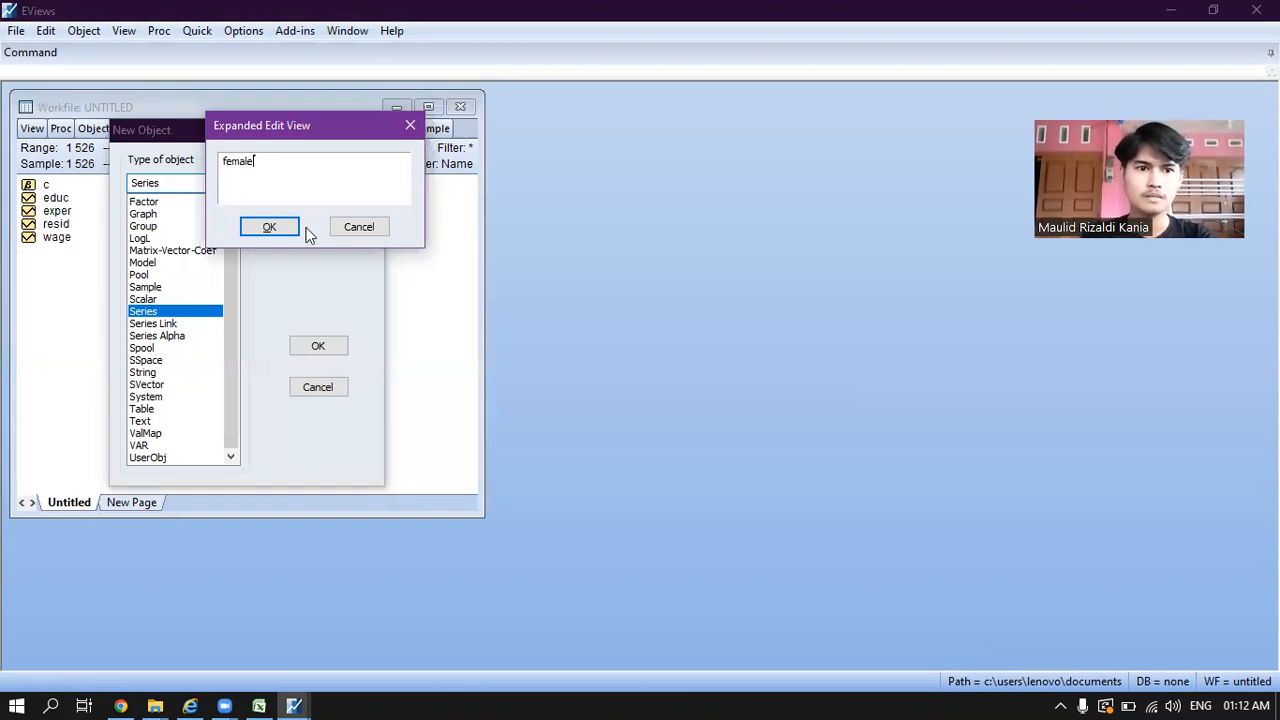
left_click(272, 227)
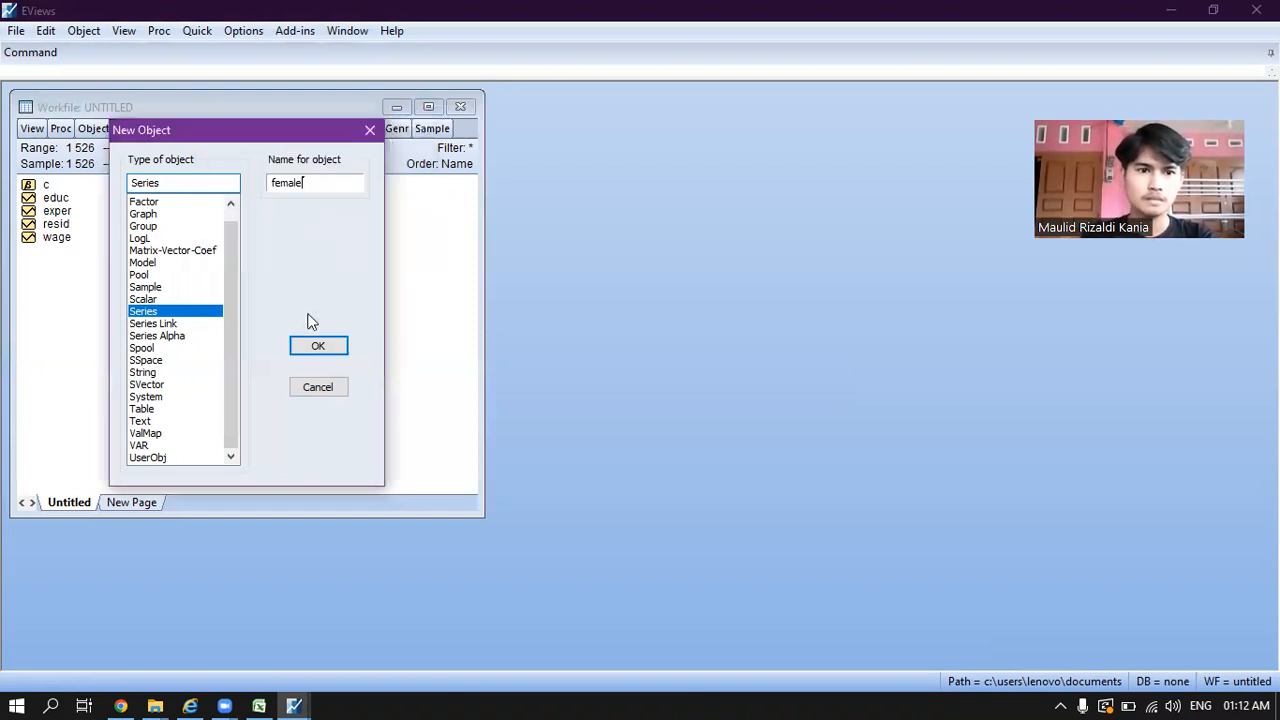
left_click(318, 346)
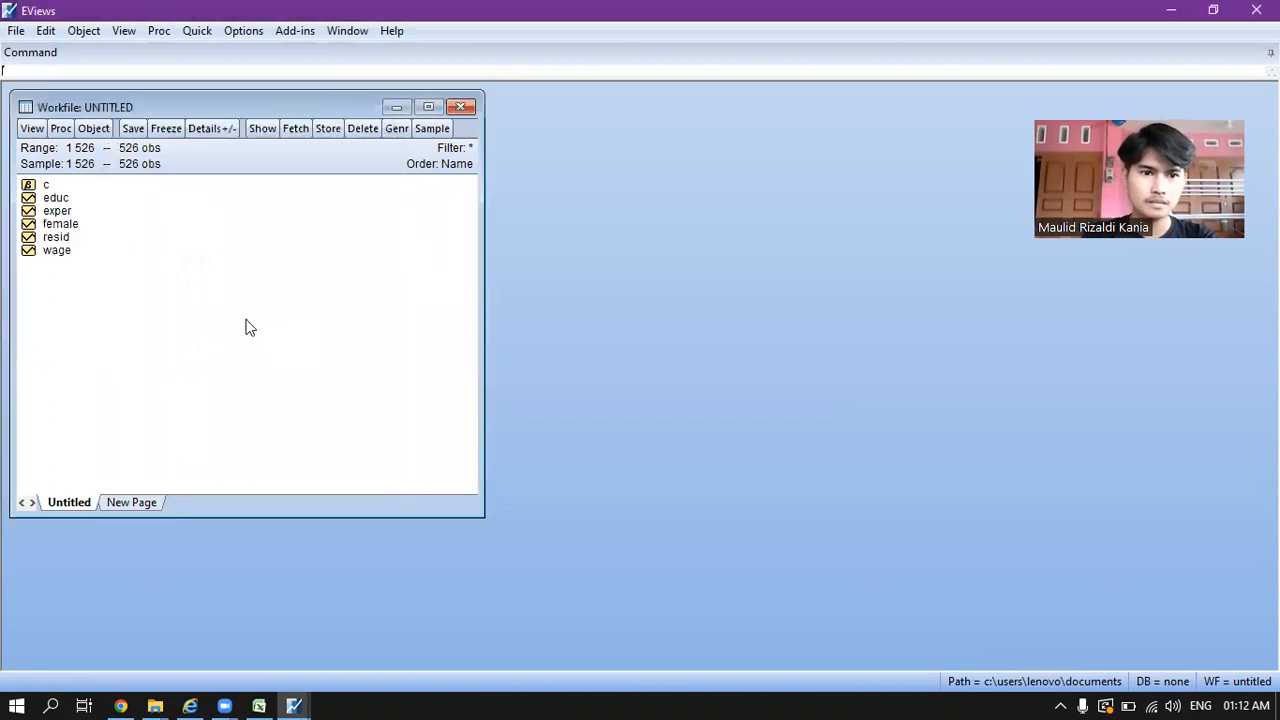
Step: Create a new series object named married in the workfile
right_click(248, 321)
left_click(280, 337)
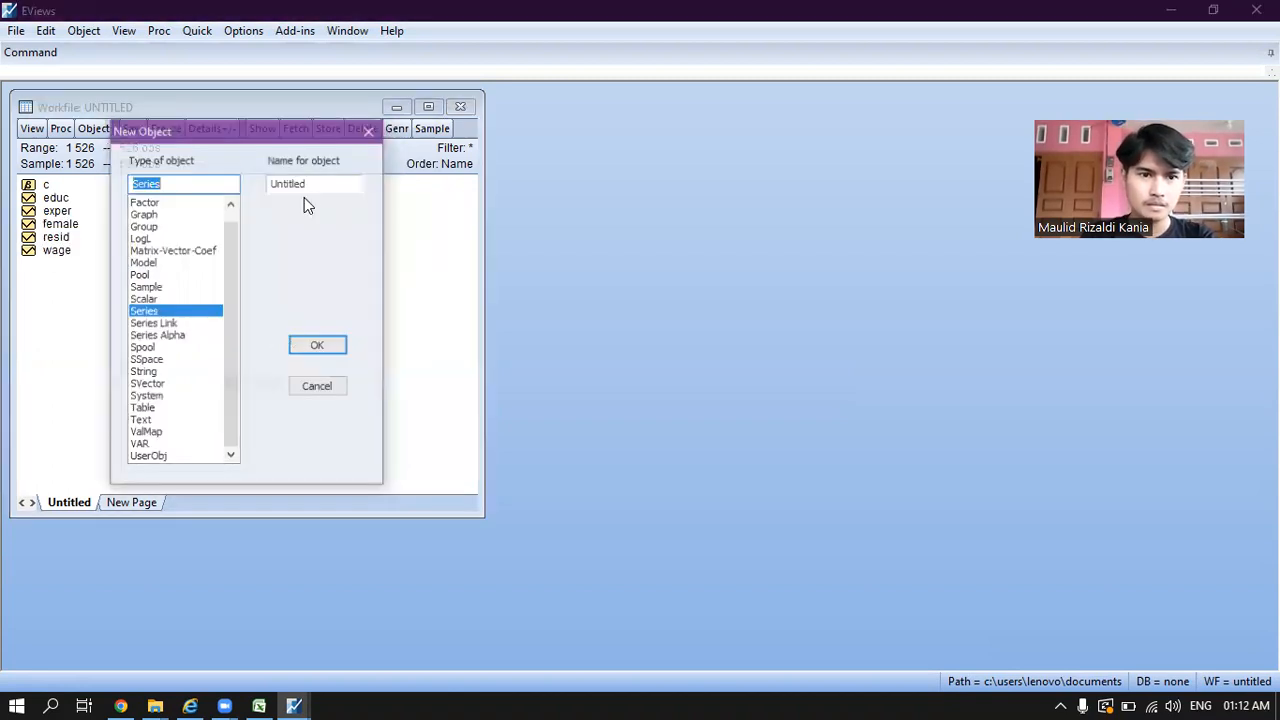
key("Tab")
key("BackSpace")
type("married")
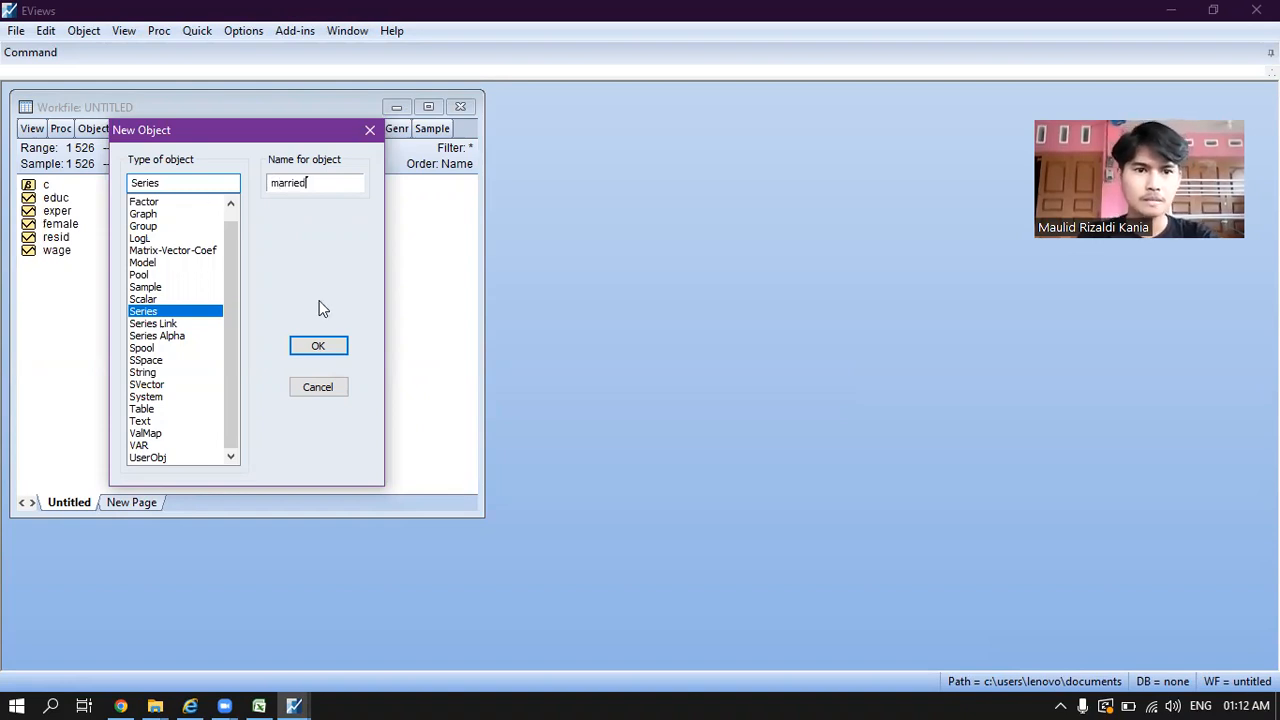
left_click(335, 345)
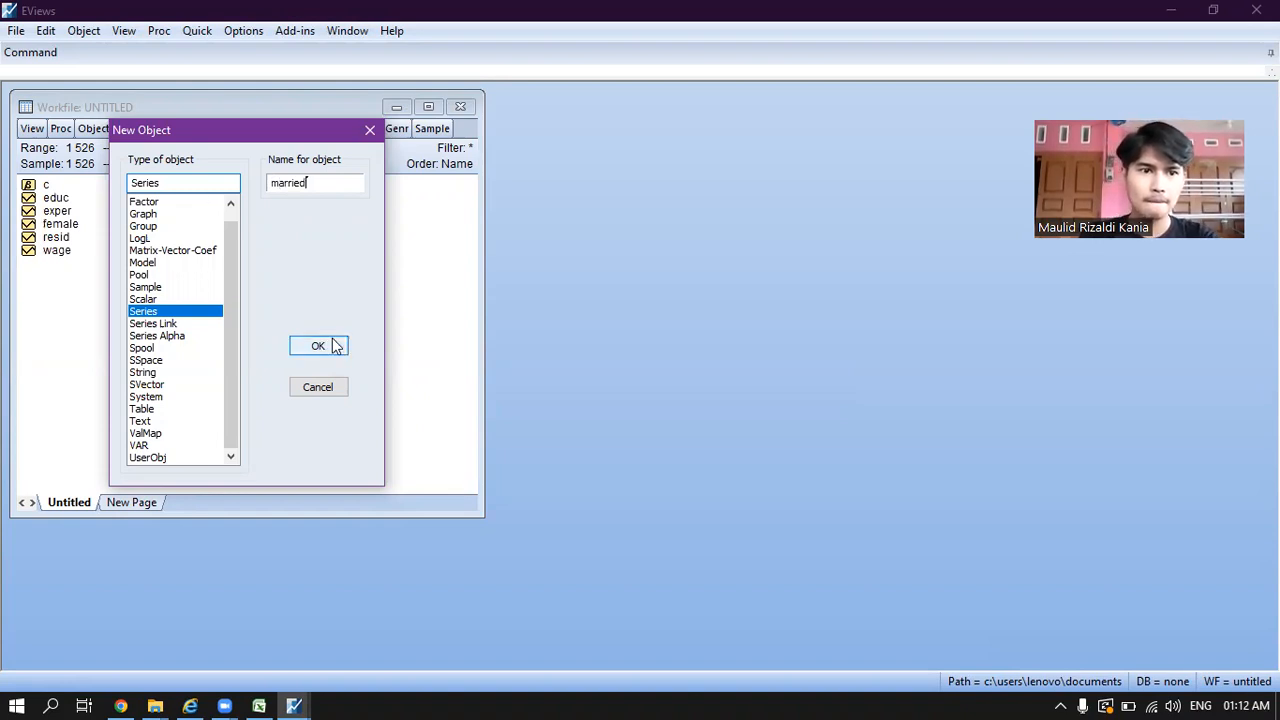
Step: Open the educ, exper, female, married and wage series together as a group and select the EDUC column
left_click(55, 202)
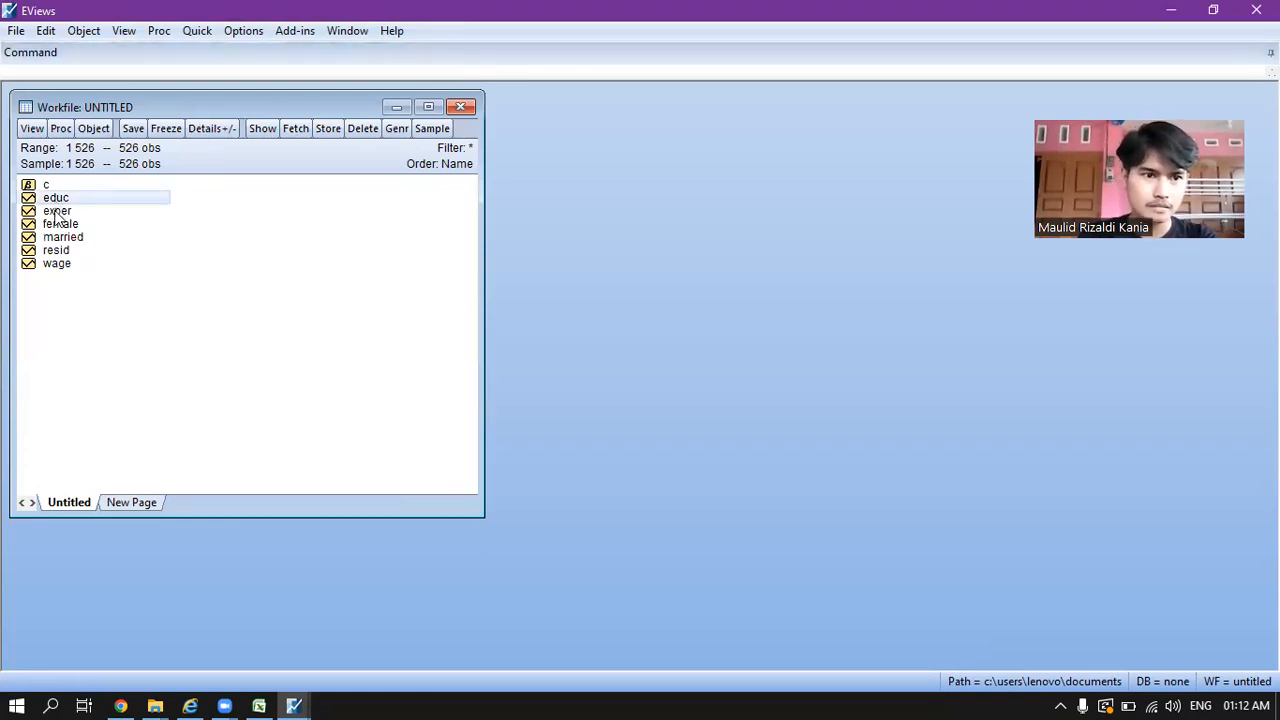
left_click(61, 228, "shift")
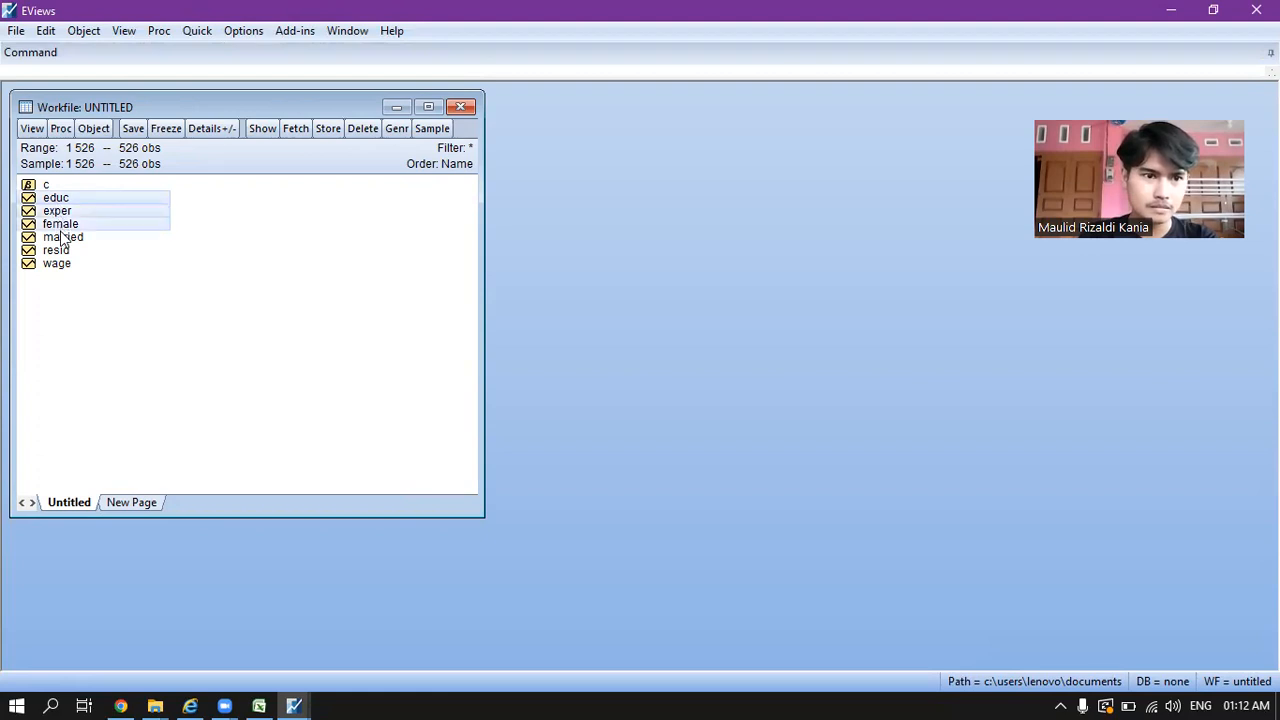
left_click(62, 237, "shift")
left_click(60, 264, "ctrl")
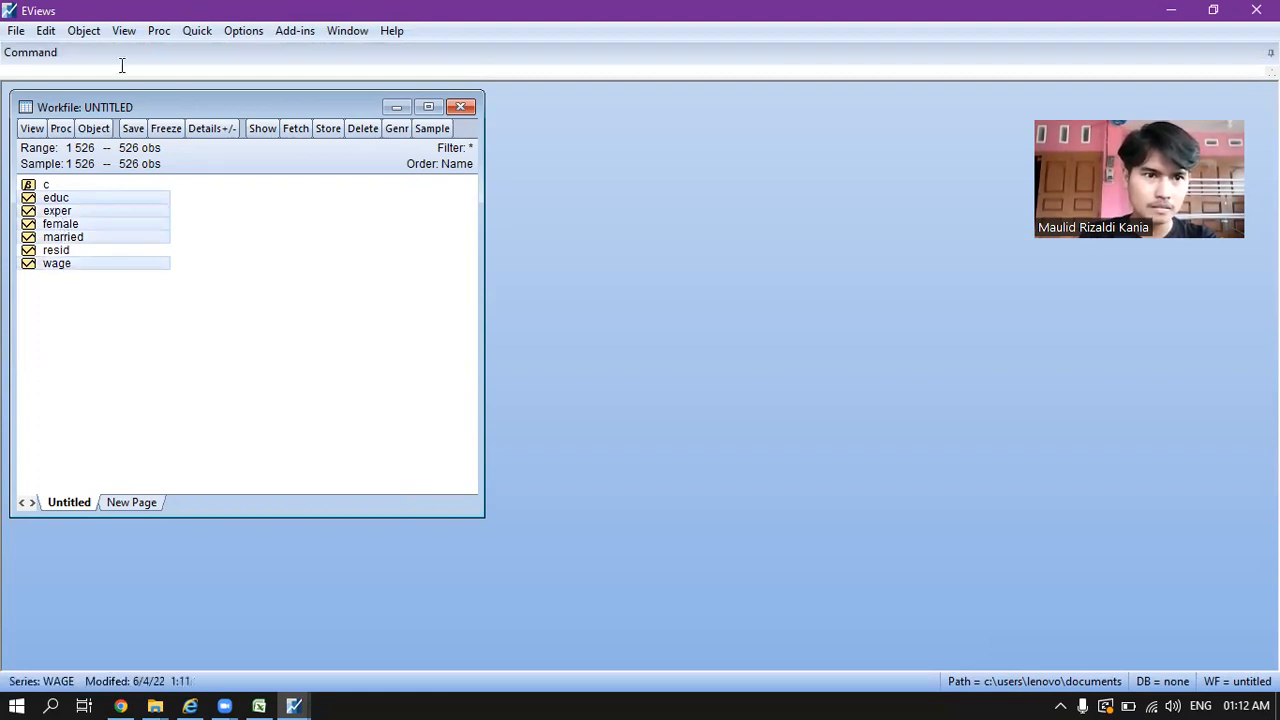
right_click(131, 198)
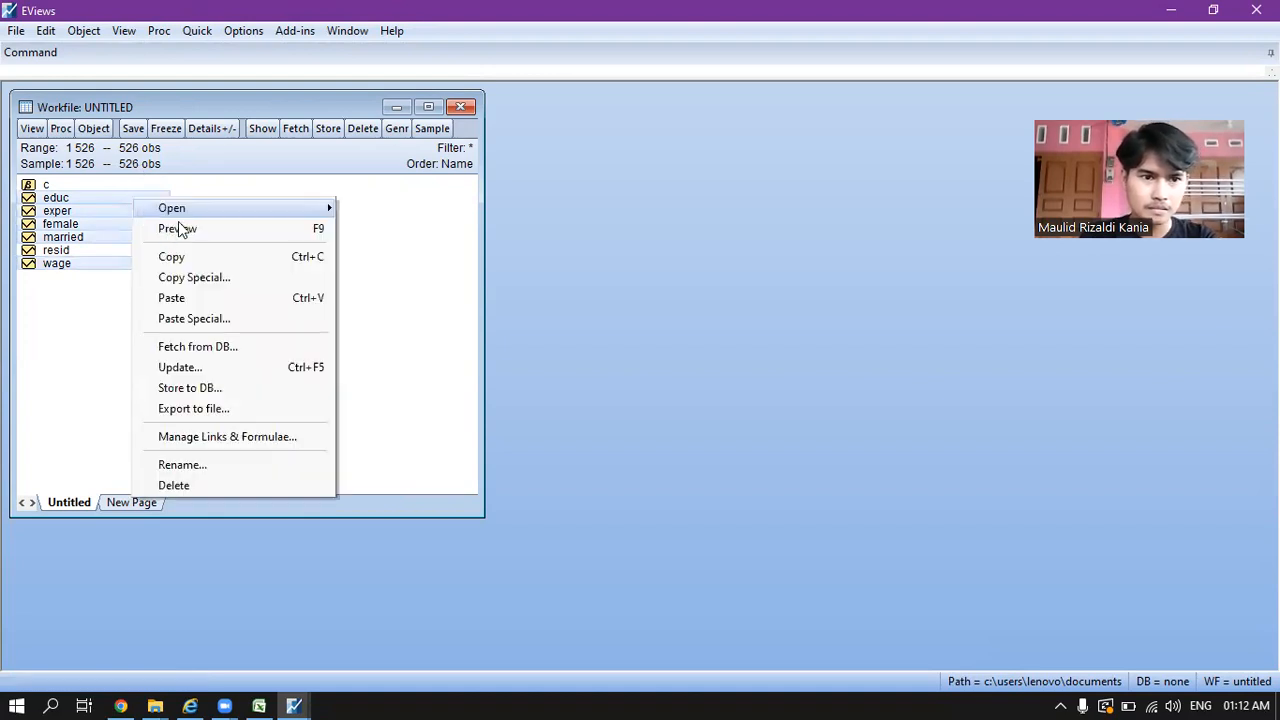
mouse_move(242, 210)
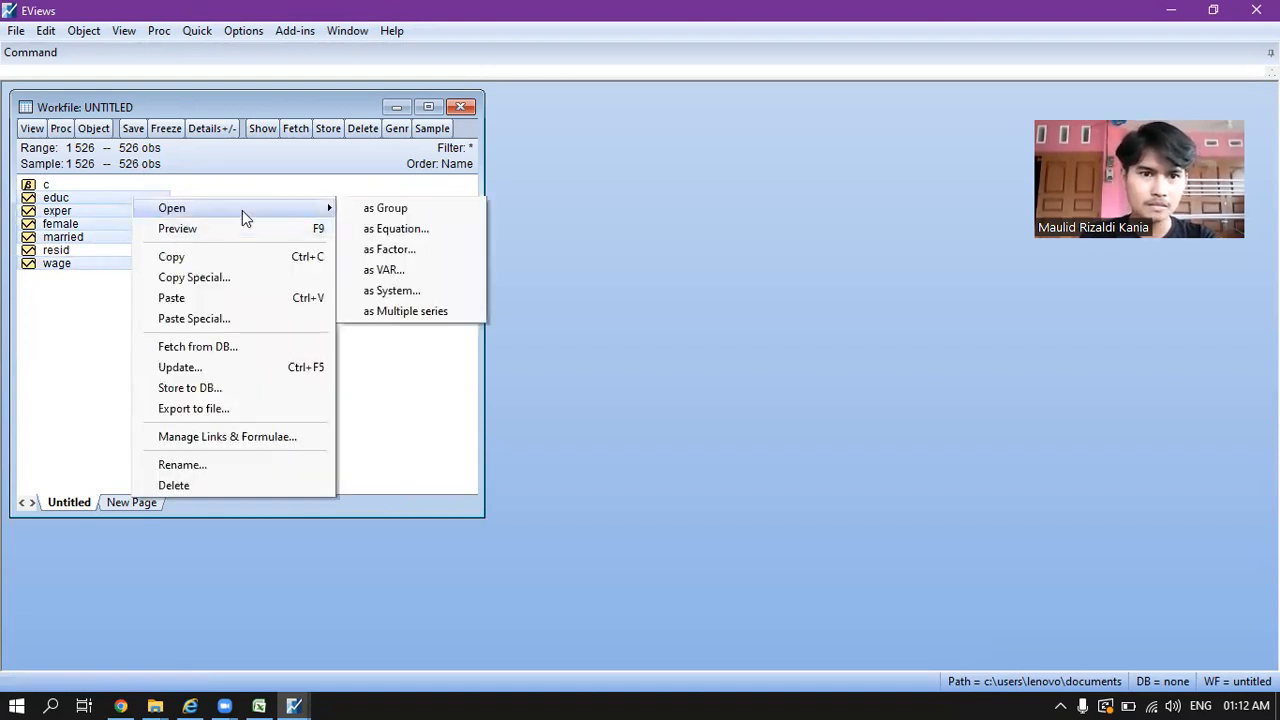
left_click(367, 210)
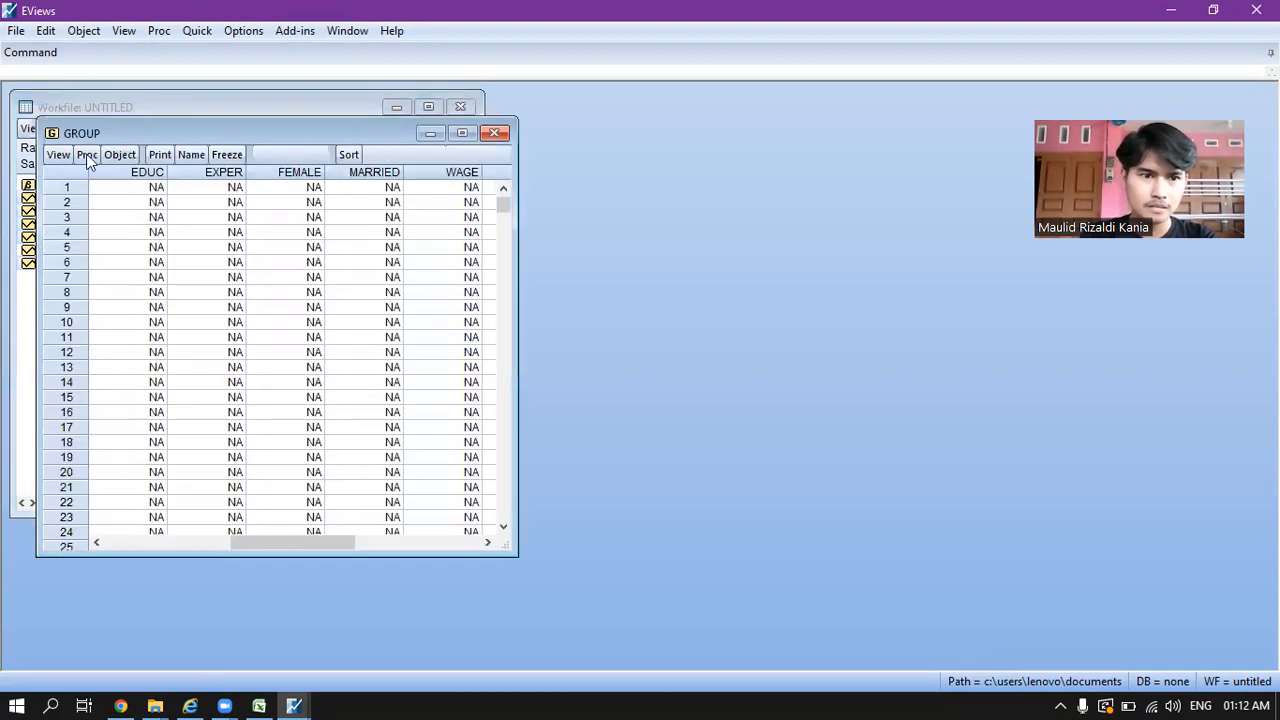
left_click(141, 174)
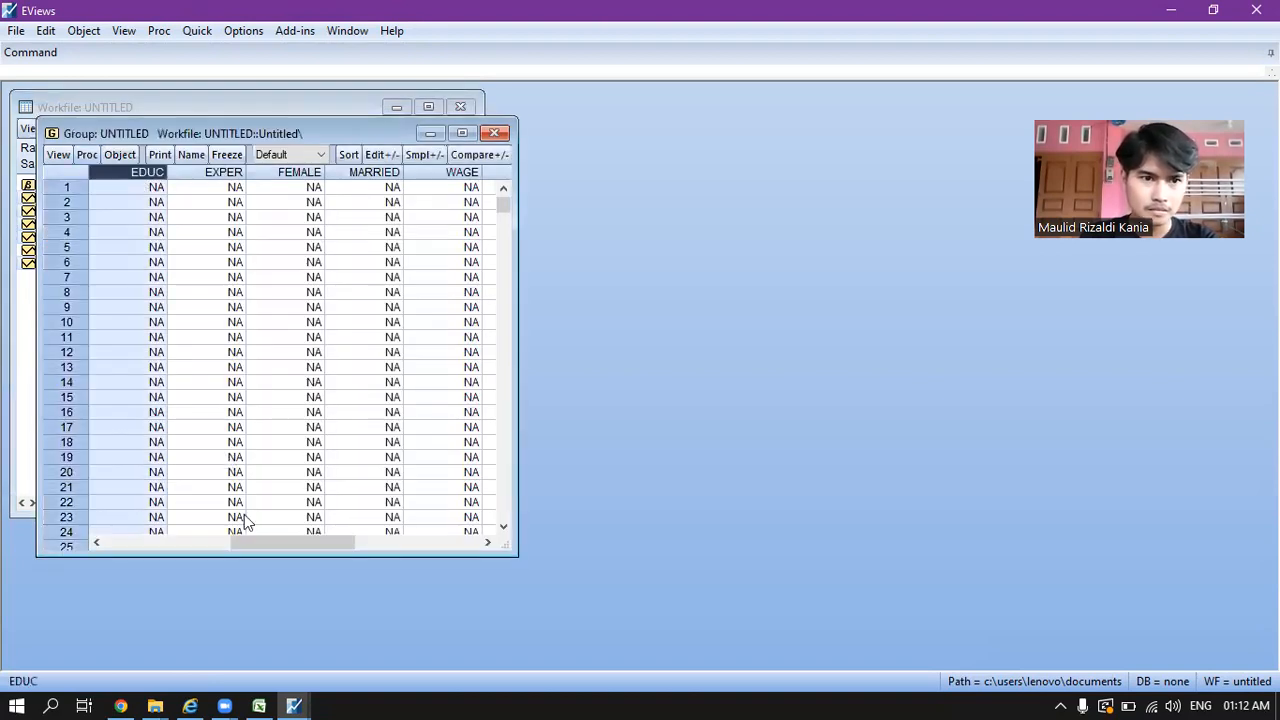
Step: Switch to Excel and copy the educ values in column B, rows 2 to 527, of Data.xlsx
left_click(259, 700)
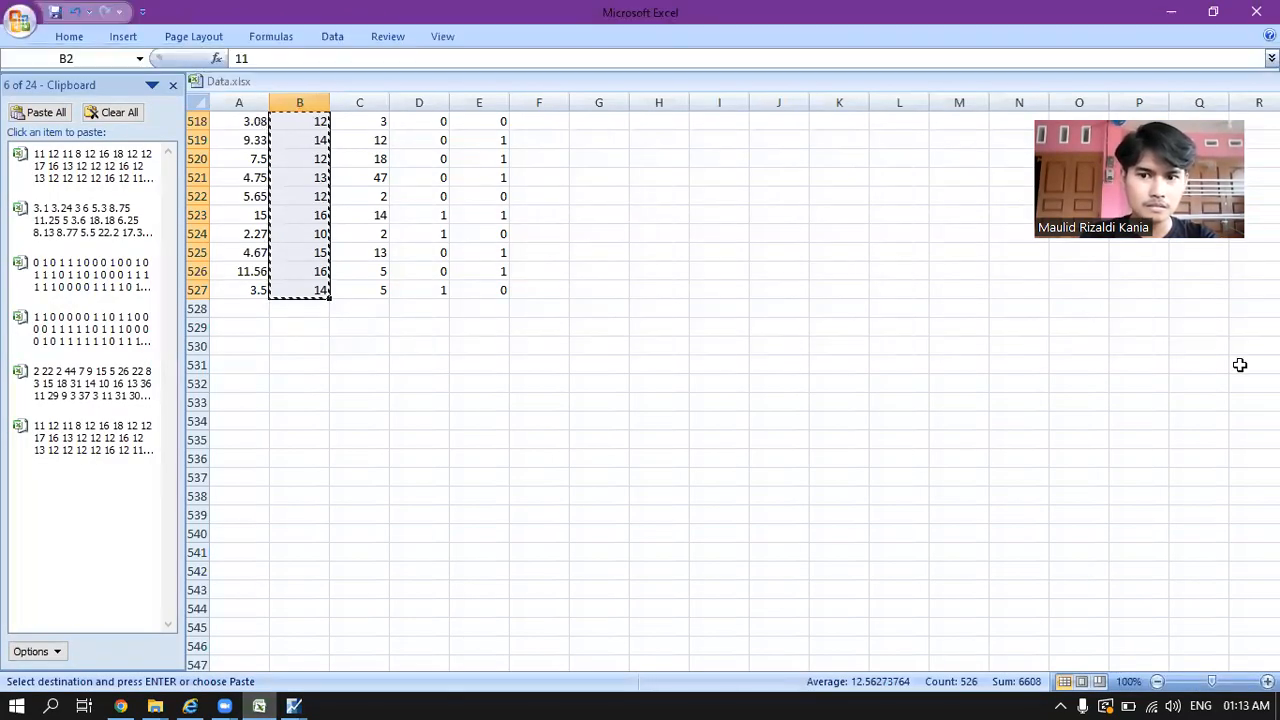
right_click(297, 287)
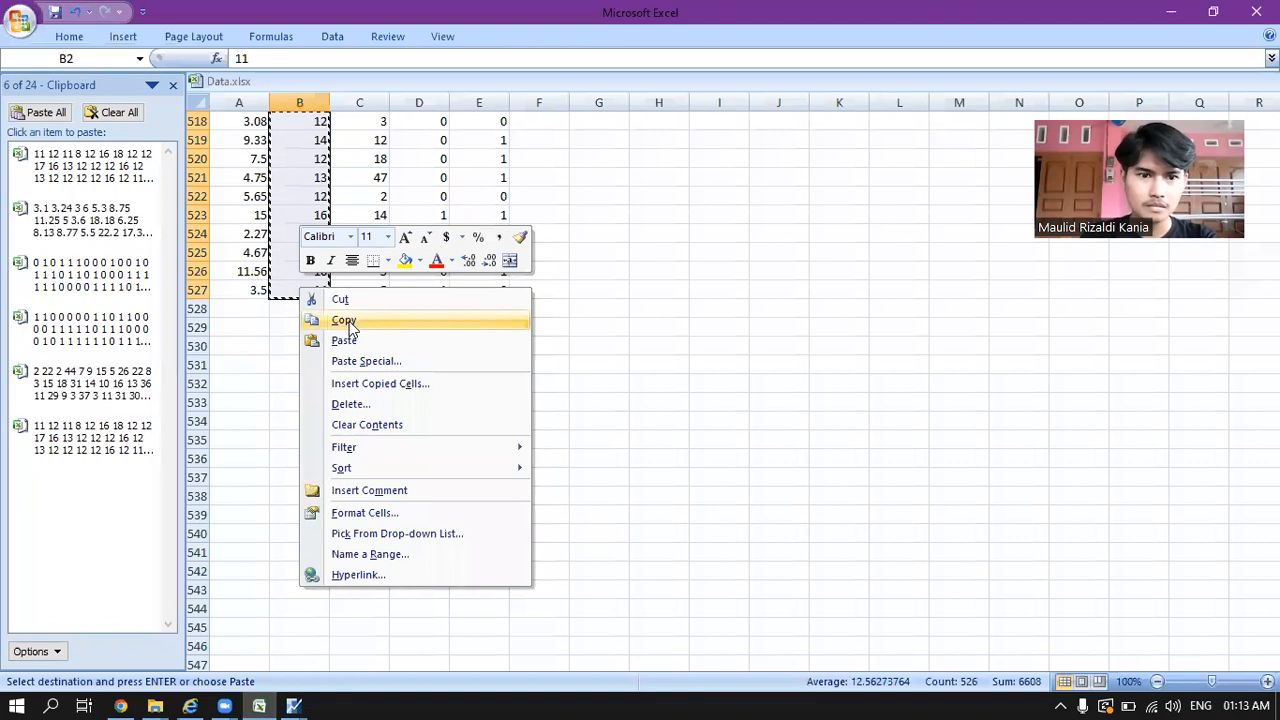
left_click(345, 321)
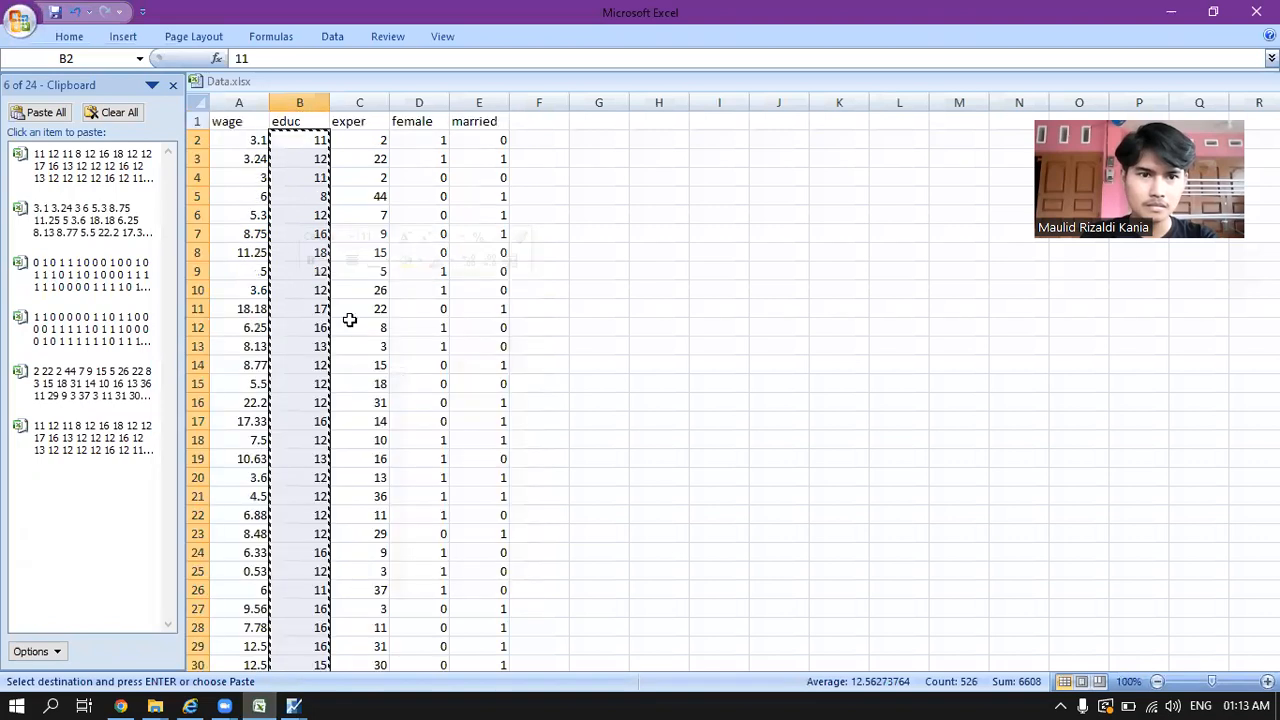
Step: Switch to EViews, paste the copied educ values into the EDUC column from row 1 in edit mode, and select the first EXPER cell
left_click(296, 704)
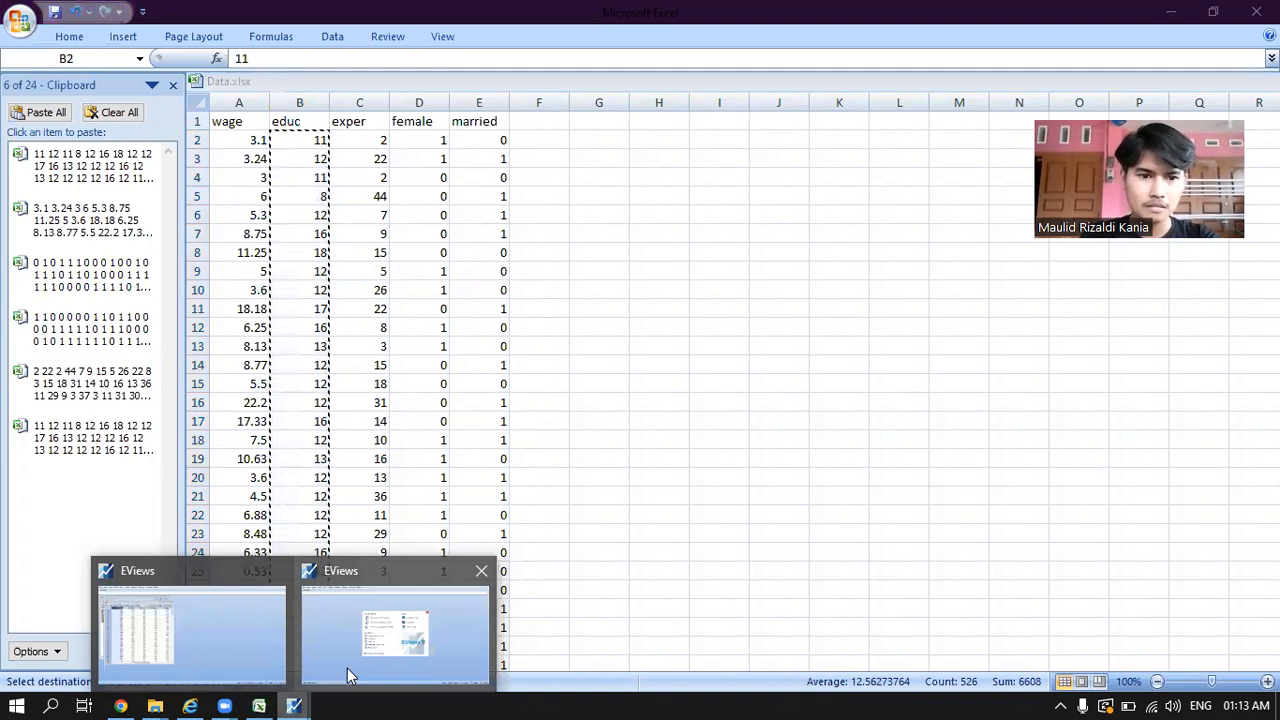
left_click(116, 626)
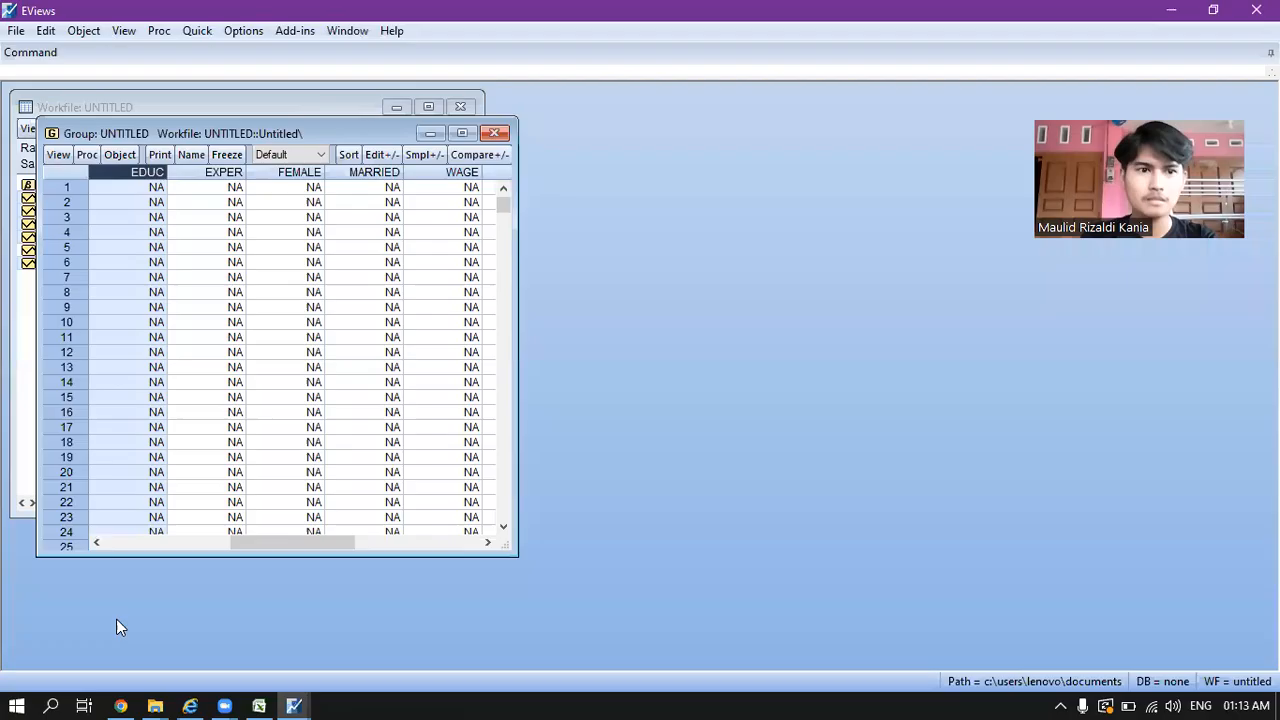
left_click(143, 190)
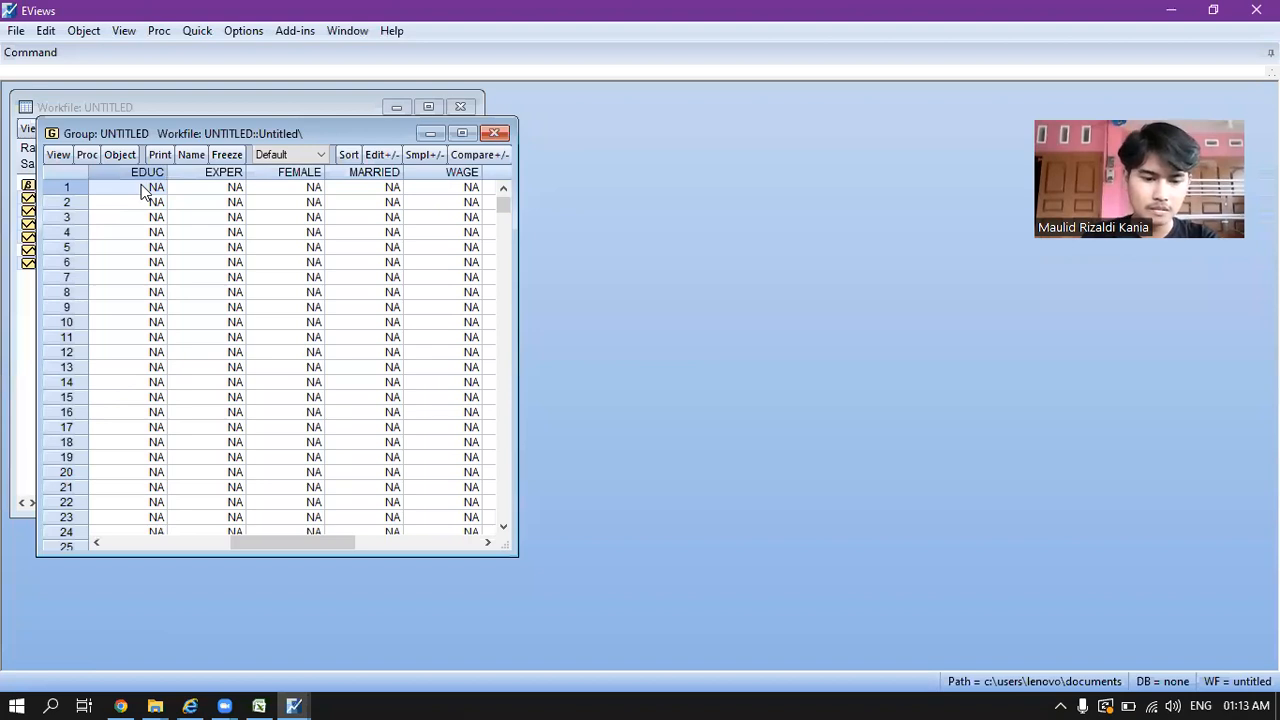
key("ctrl+c")
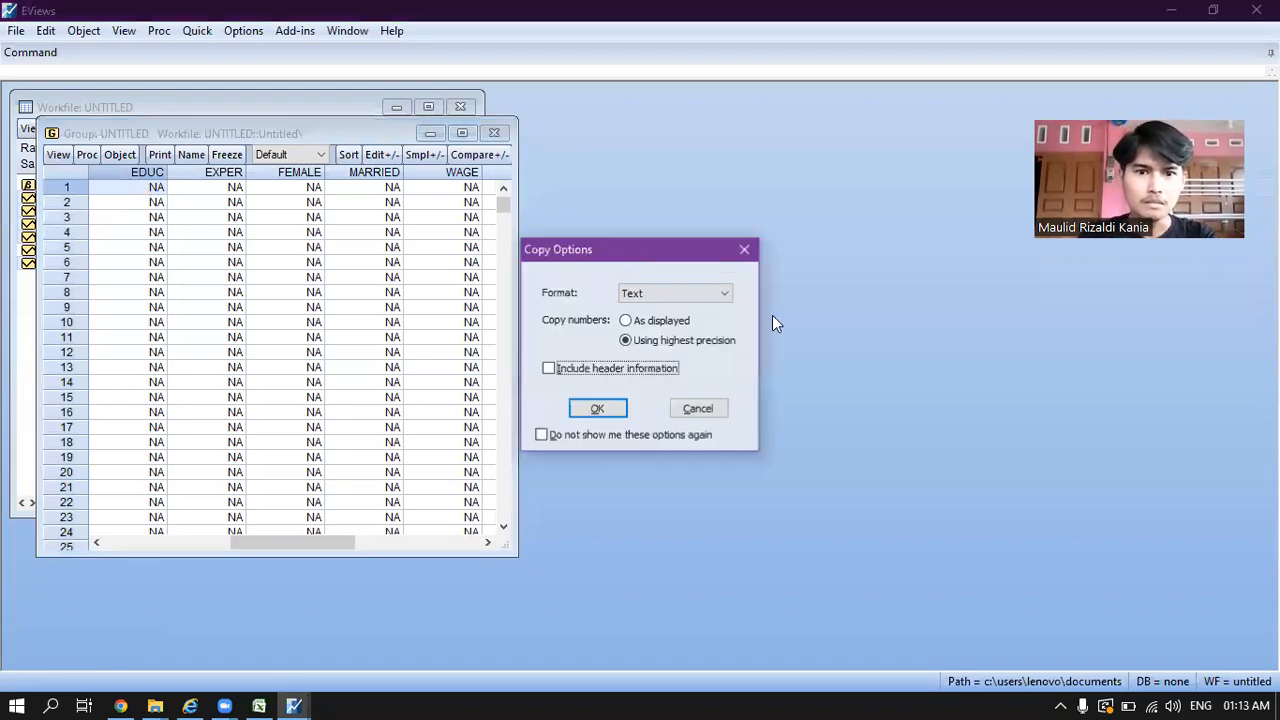
left_click(697, 410)
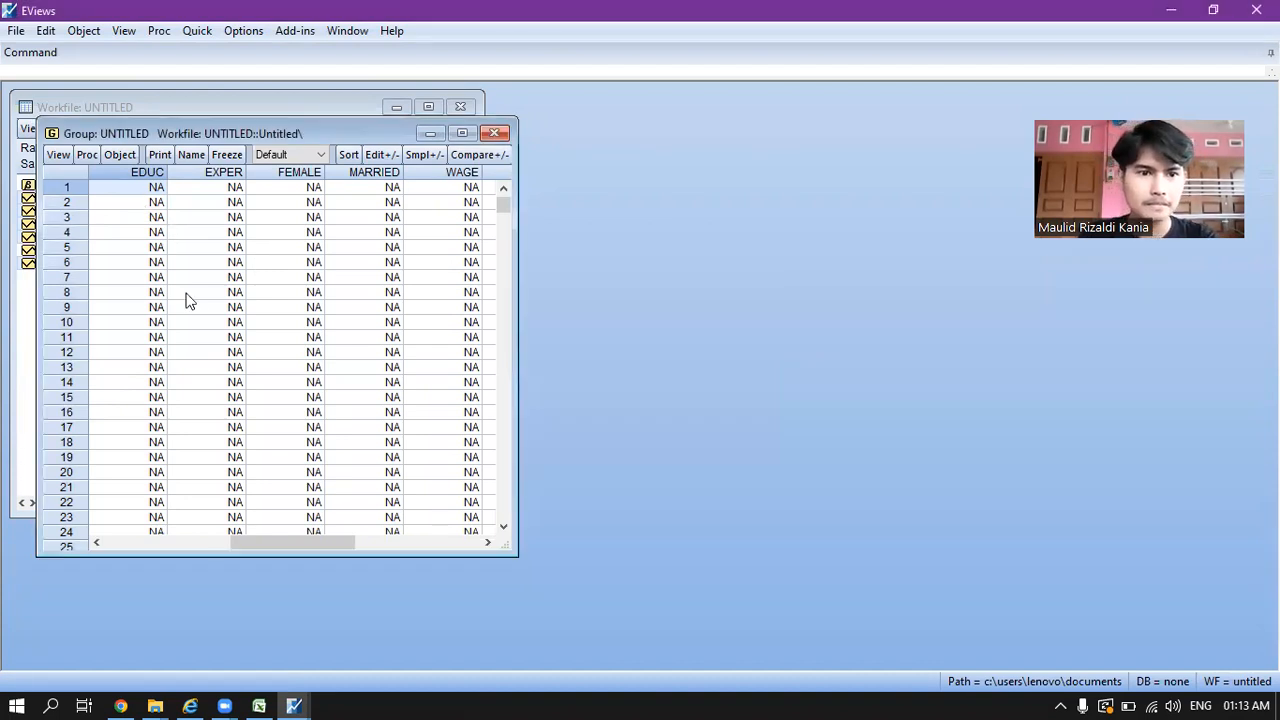
key("ctrl+v")
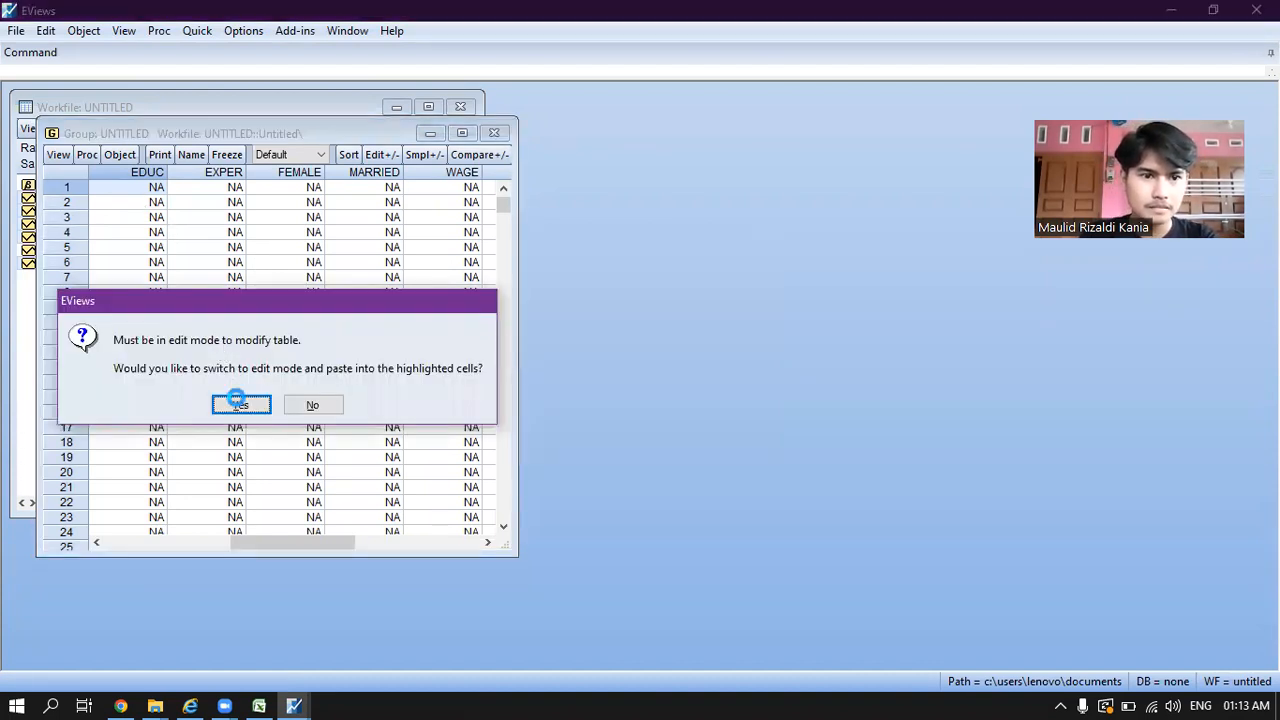
left_click(240, 404)
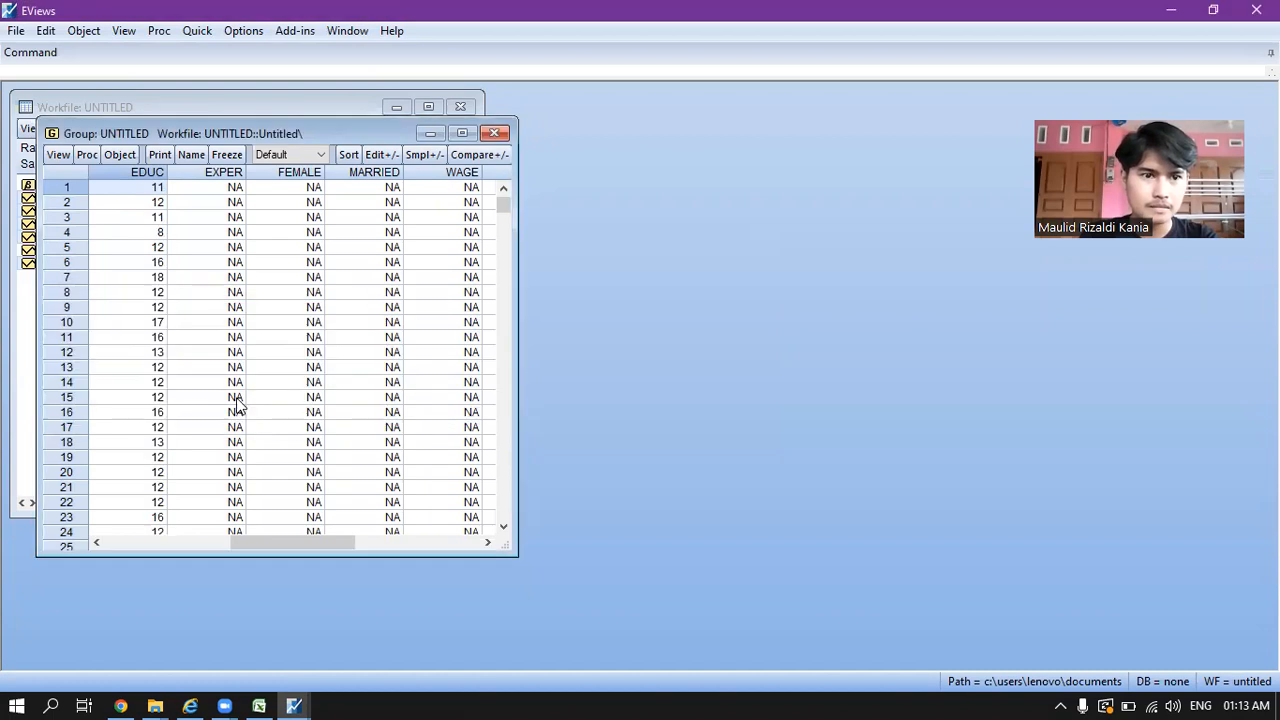
left_click(206, 208)
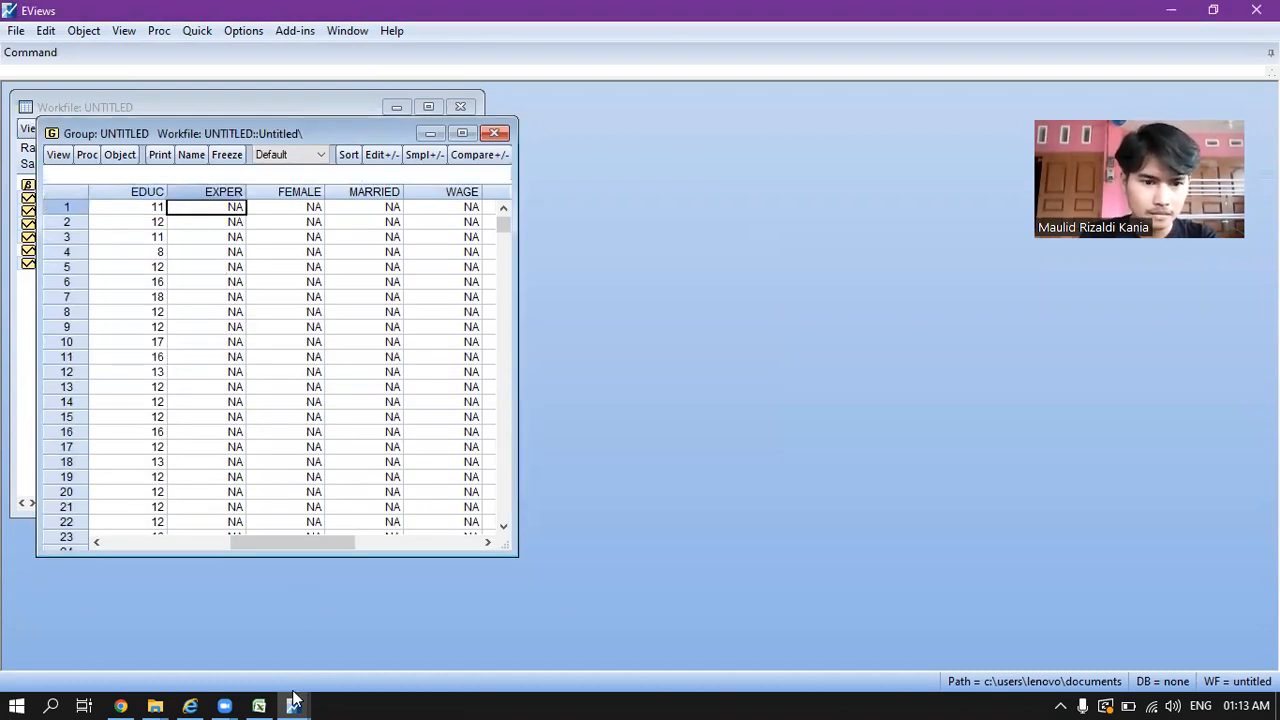
Step: Switch to Excel and copy the exper values in column C, rows 2 to 527, of Data.xlsx
left_click(263, 702)
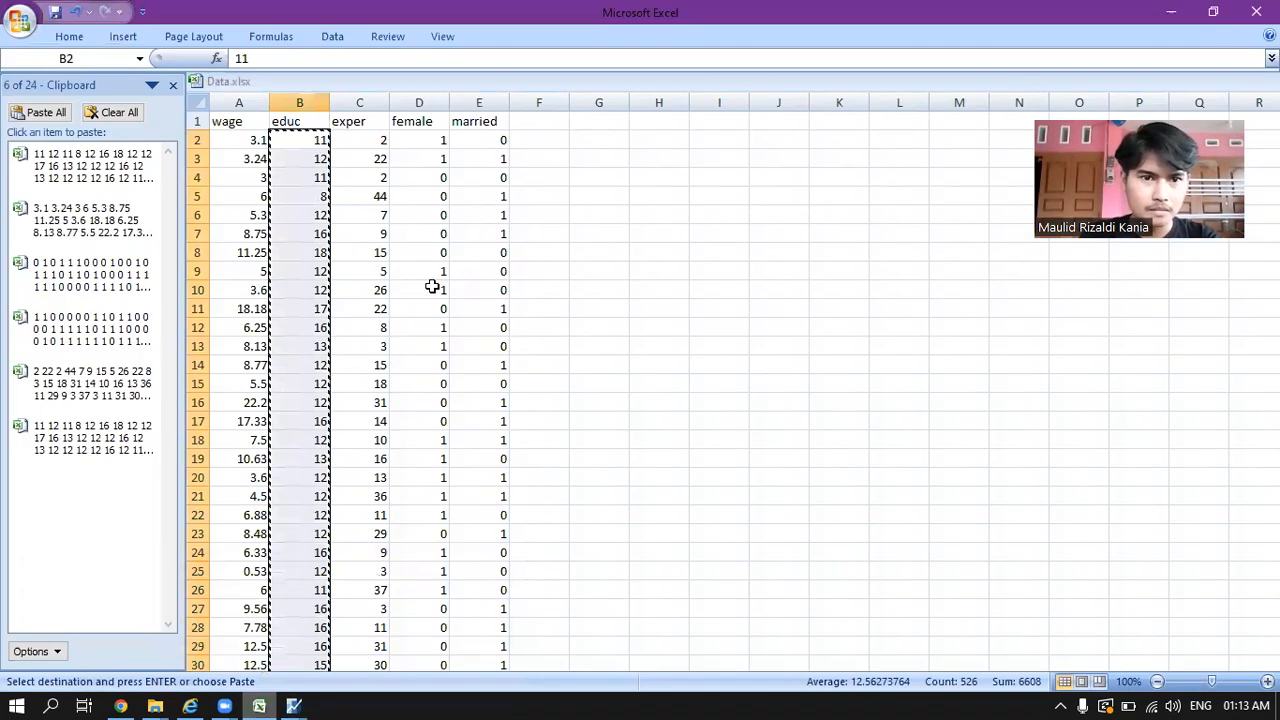
left_click(360, 140)
left_click_drag(362, 141, 362, 292)
left_click_drag(355, 603, 365, 288)
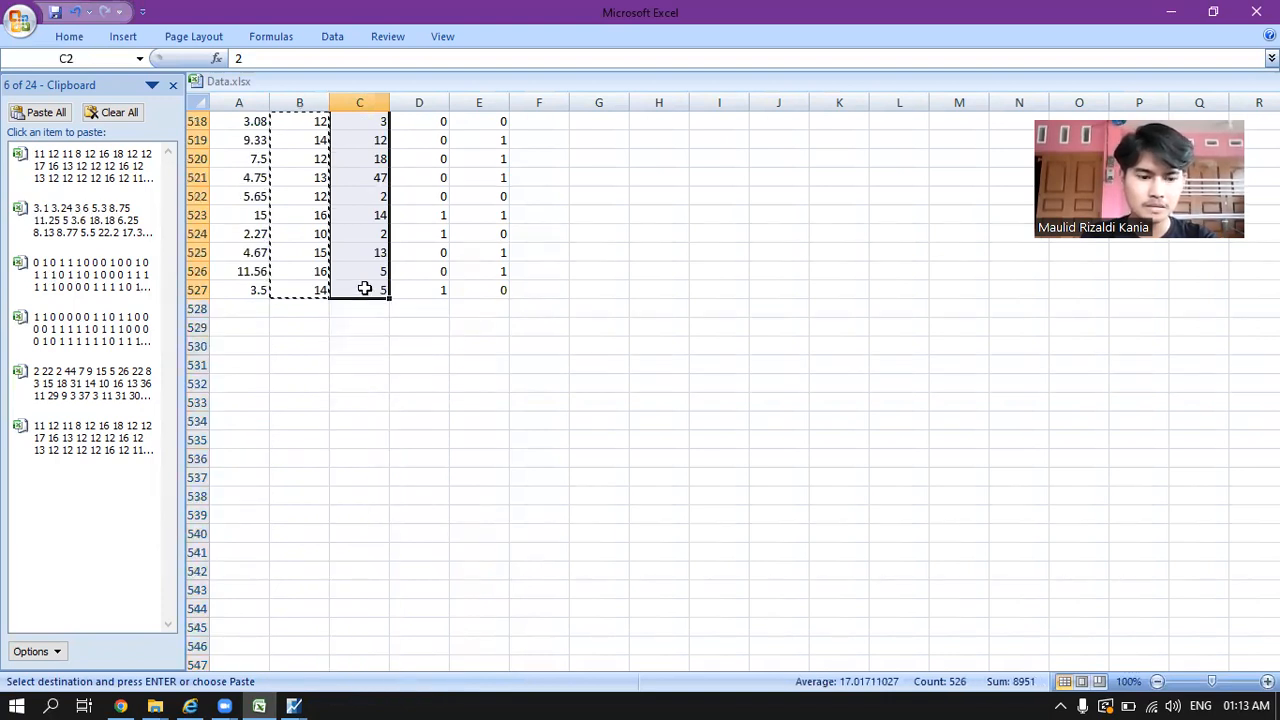
key("ctrl+c")
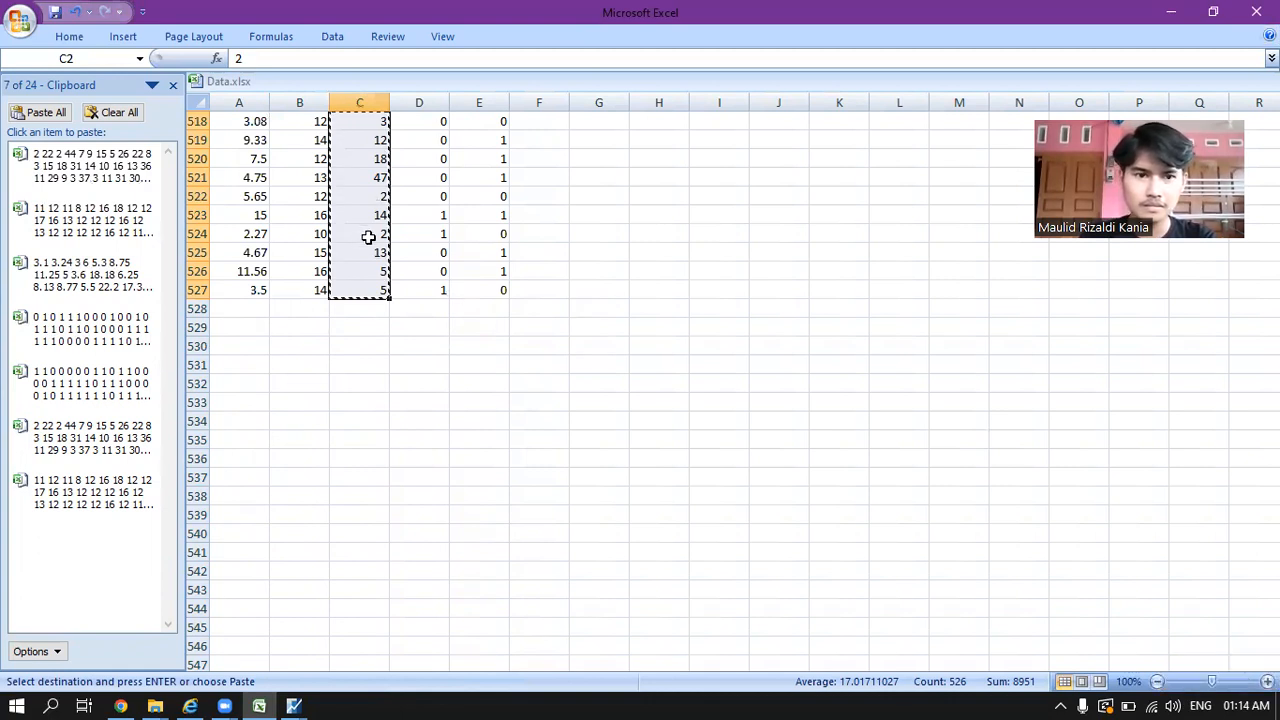
key("ctrl+Up")
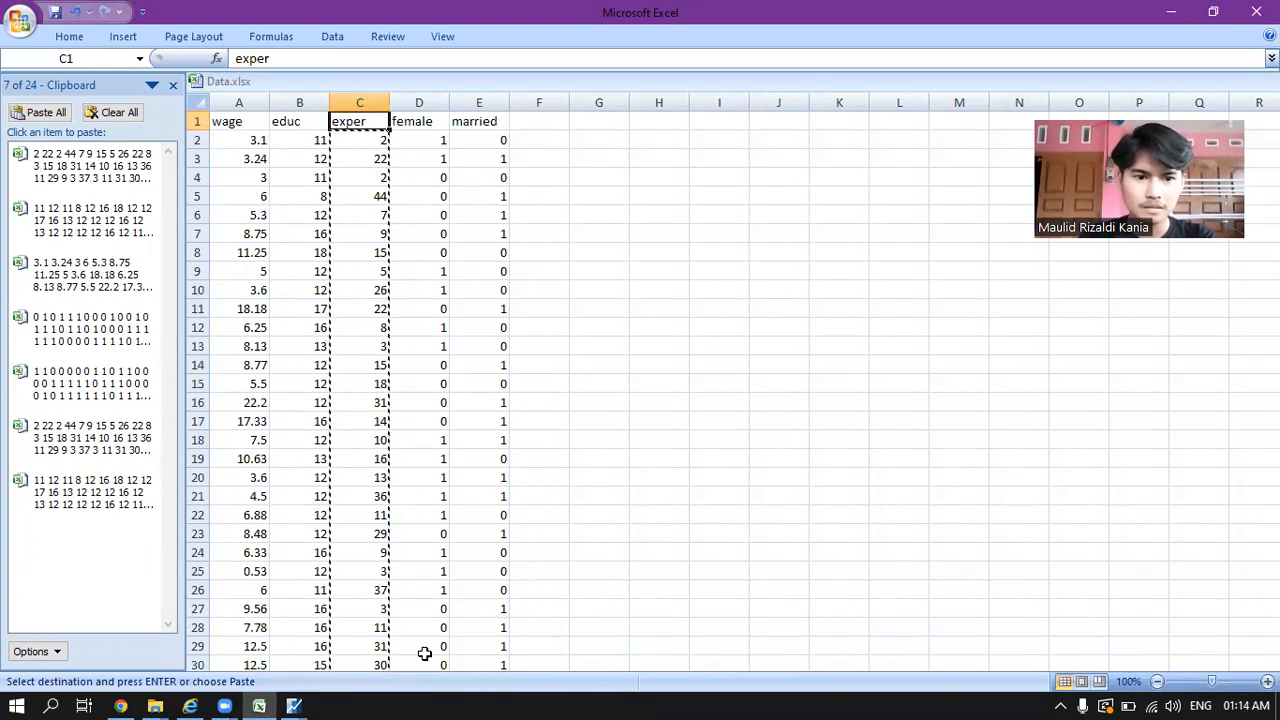
Step: Switch to EViews, paste the exper values into the EXPER column from row 1, and select the first FEMALE cell
left_click(296, 704)
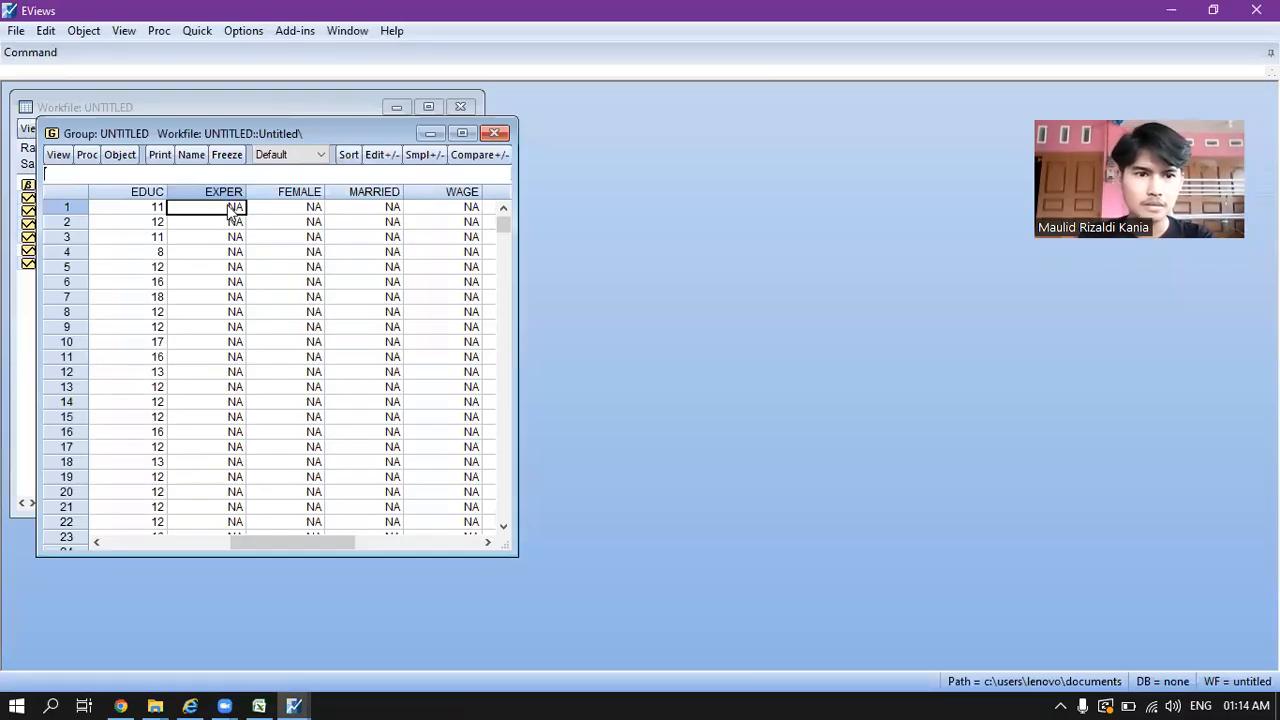
key("ctrl+v")
left_click(268, 208)
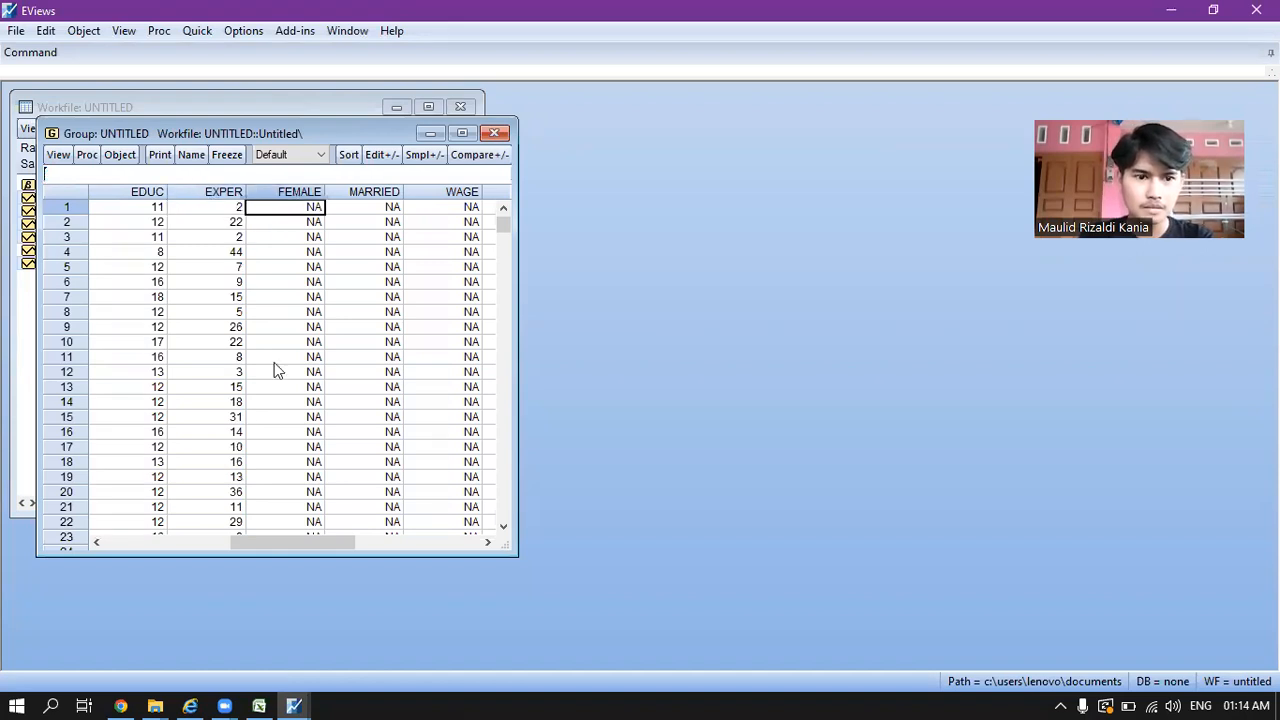
Step: Switch to Excel and copy the female values in column D, rows 2 to 527, of Data.xlsx
left_click(258, 705)
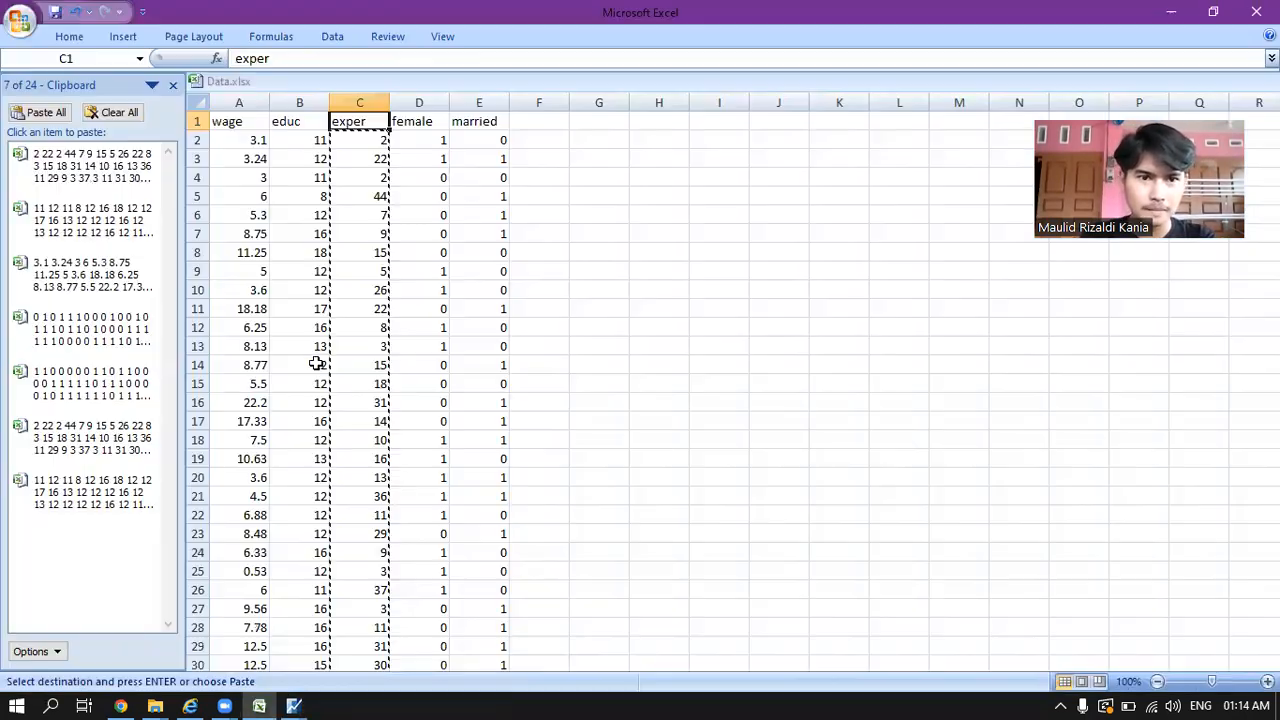
left_click(421, 140)
left_click(408, 498, "shift")
left_click_drag(405, 694, 430, 362)
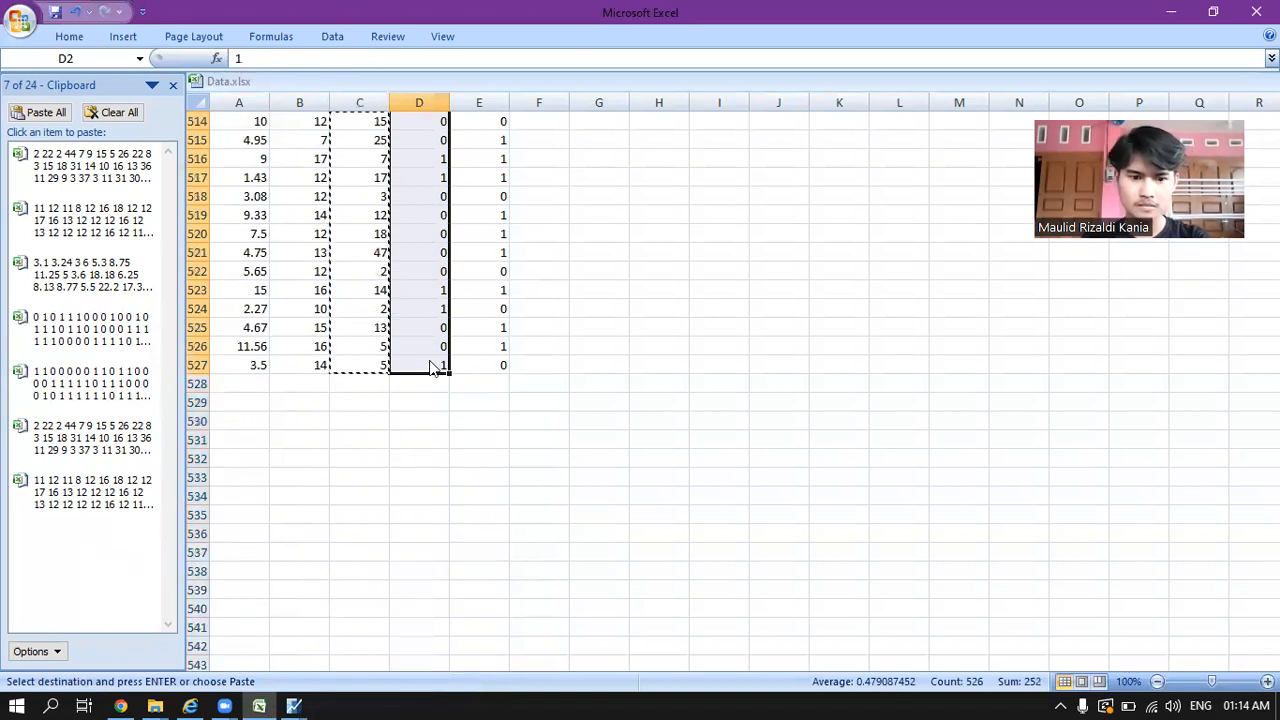
key("ctrl+c")
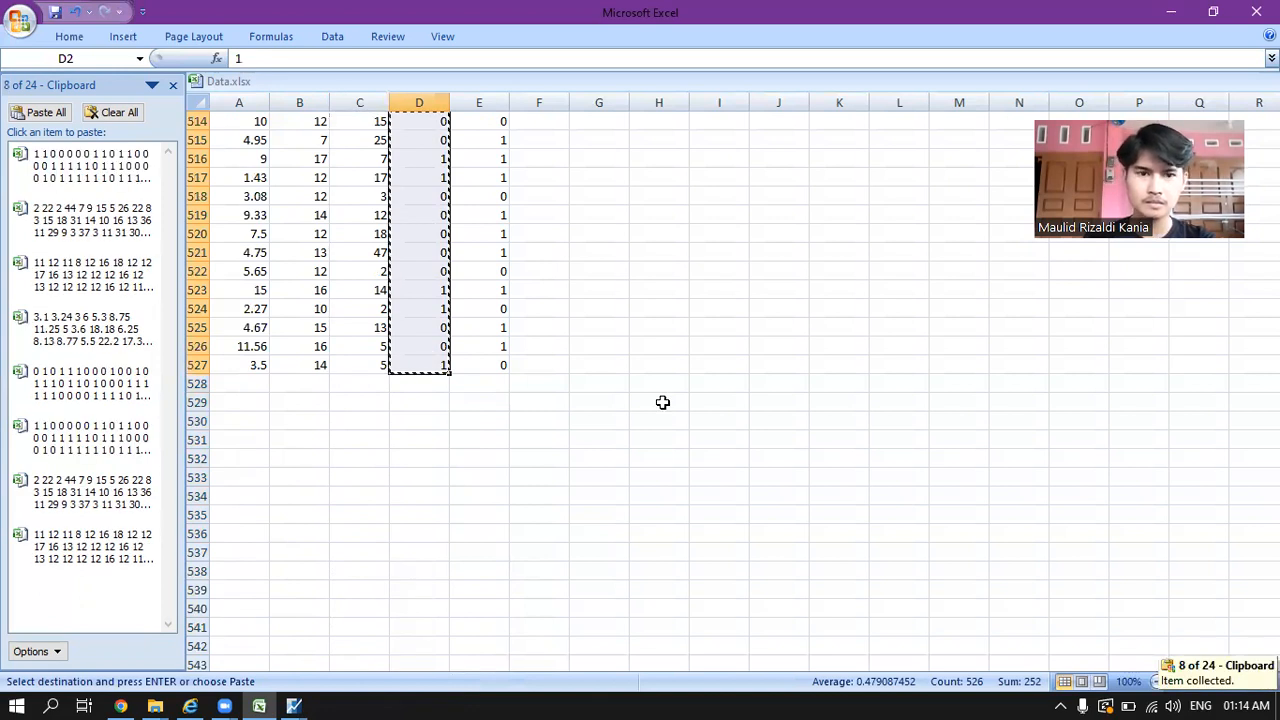
key("ctrl+Up")
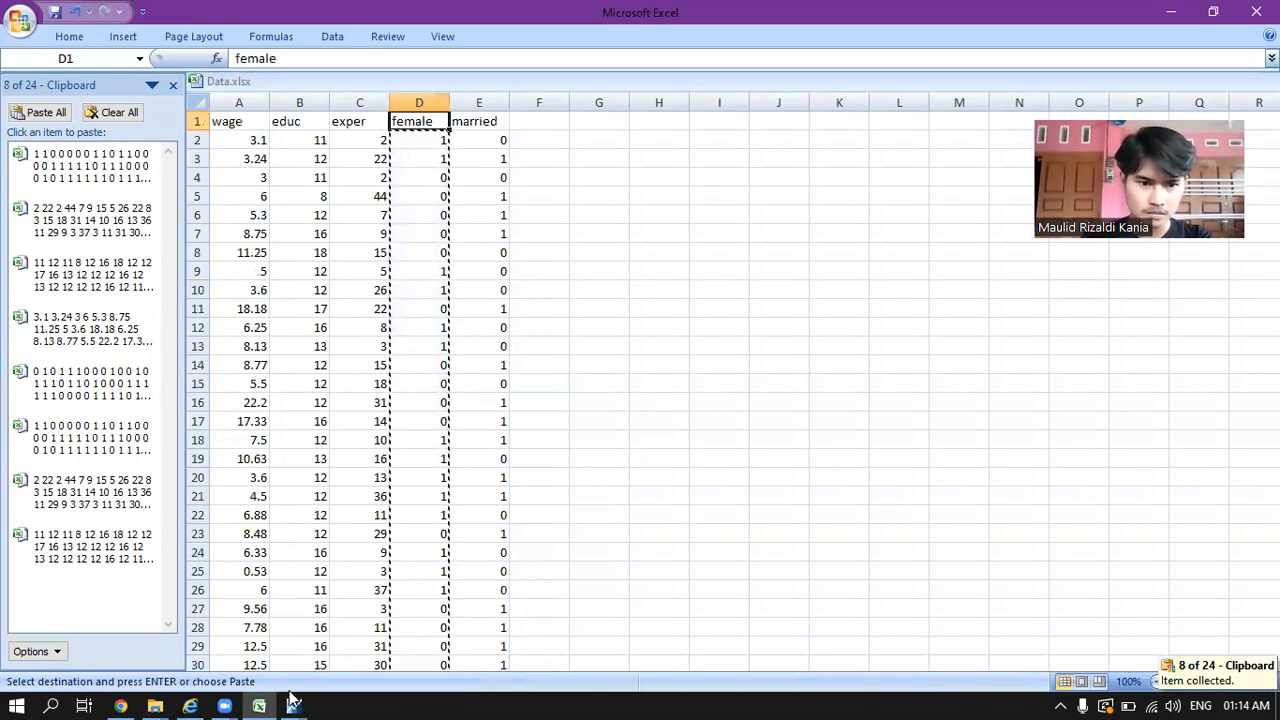
Step: Switch to EViews, paste the female values into the FEMALE column from row 1, and select the first MARRIED cell
mouse_move(292, 700)
left_click(263, 674)
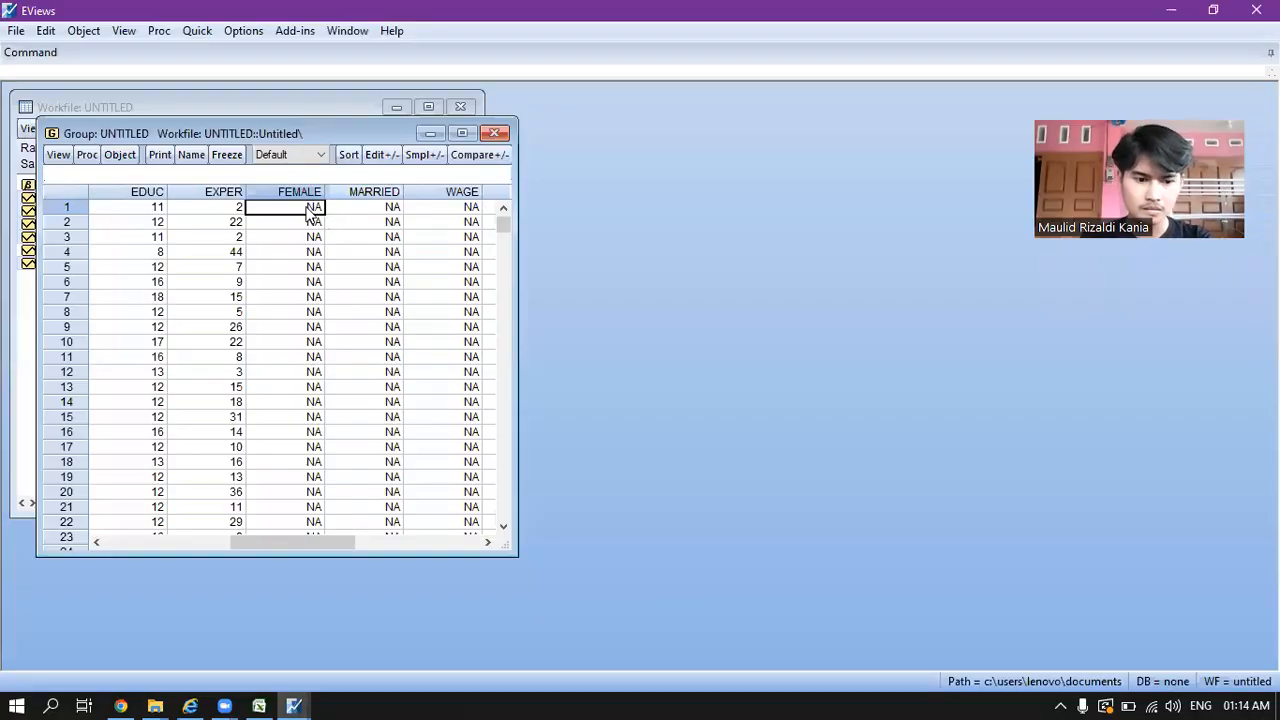
key("ctrl+v")
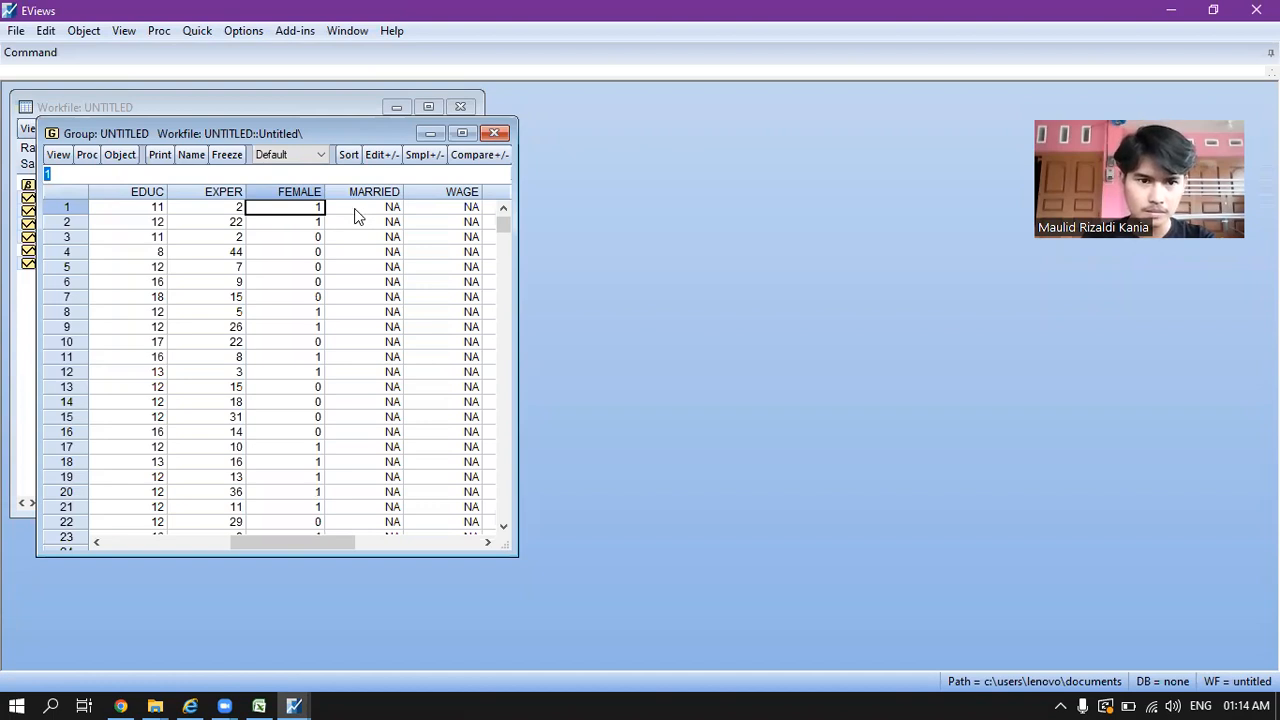
left_click(355, 208)
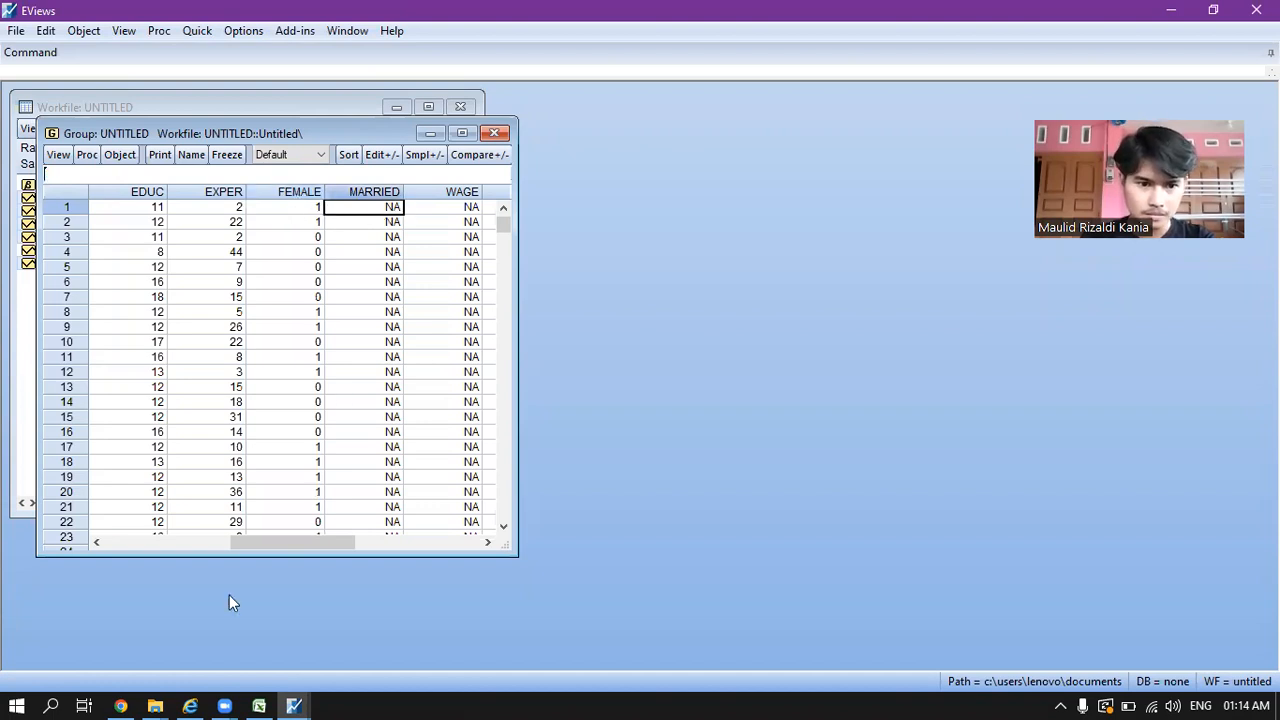
Step: Switch to Excel and copy the married values in column E, rows 2 to 527, of Data.xlsx
left_click(258, 705)
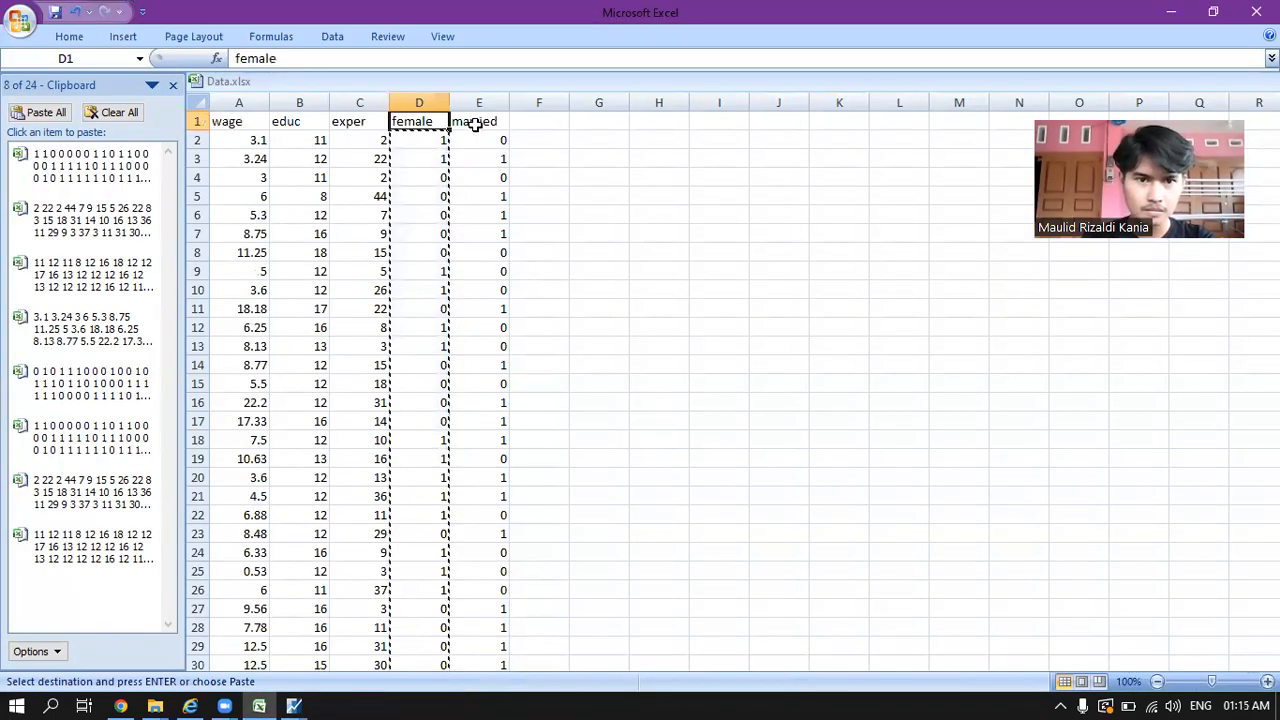
left_click(475, 121)
left_click(476, 140)
left_click_drag(475, 170, 449, 646)
left_click_drag(458, 696, 484, 331)
right_click(483, 311)
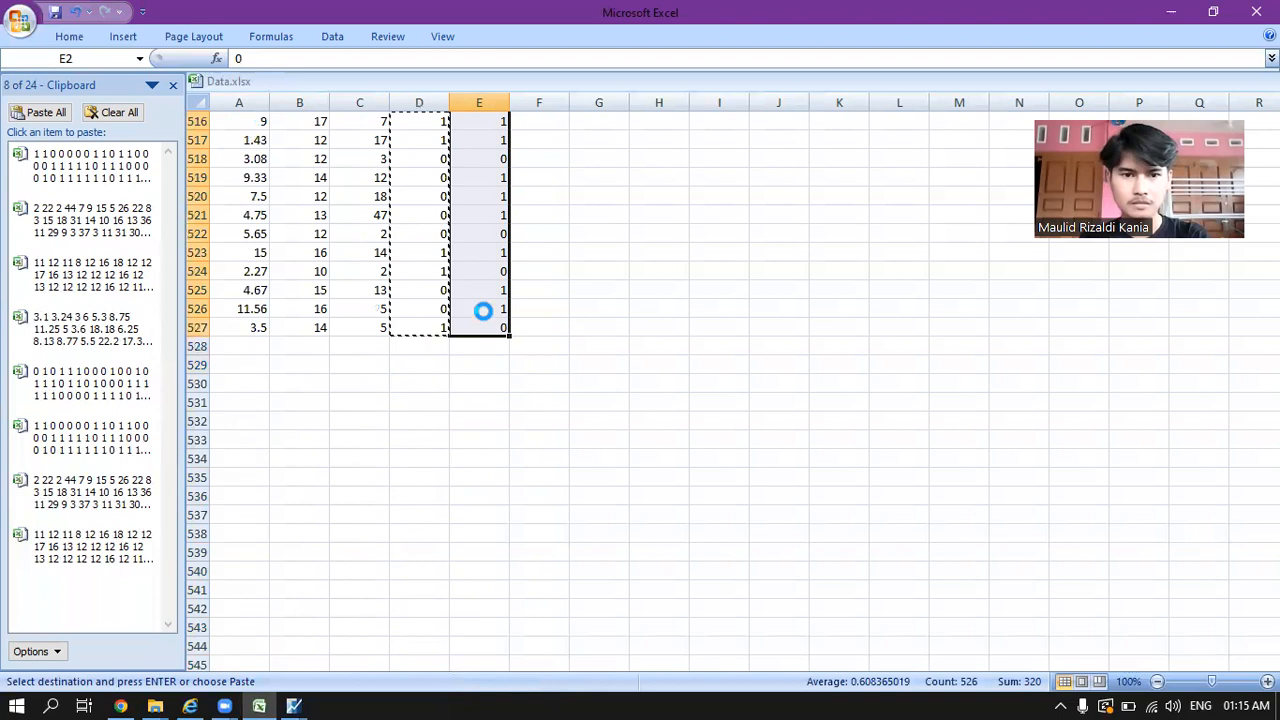
key("ctrl+c")
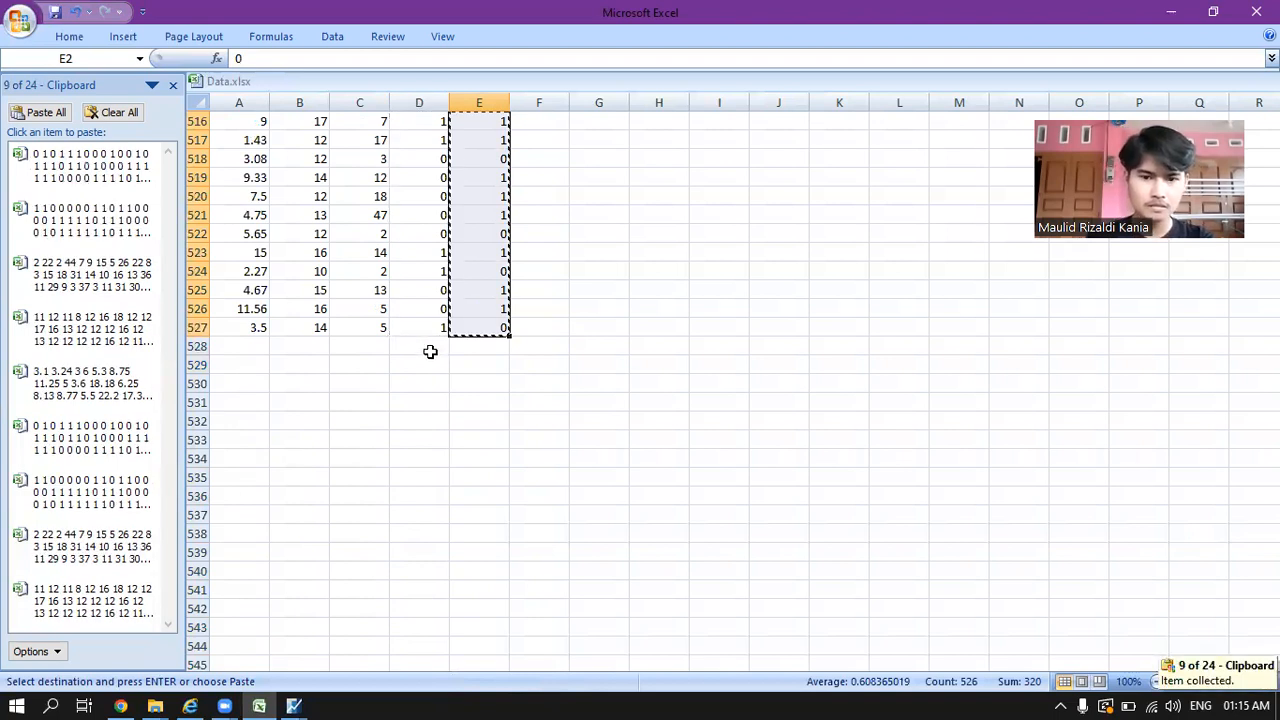
key("ctrl+shift+Up")
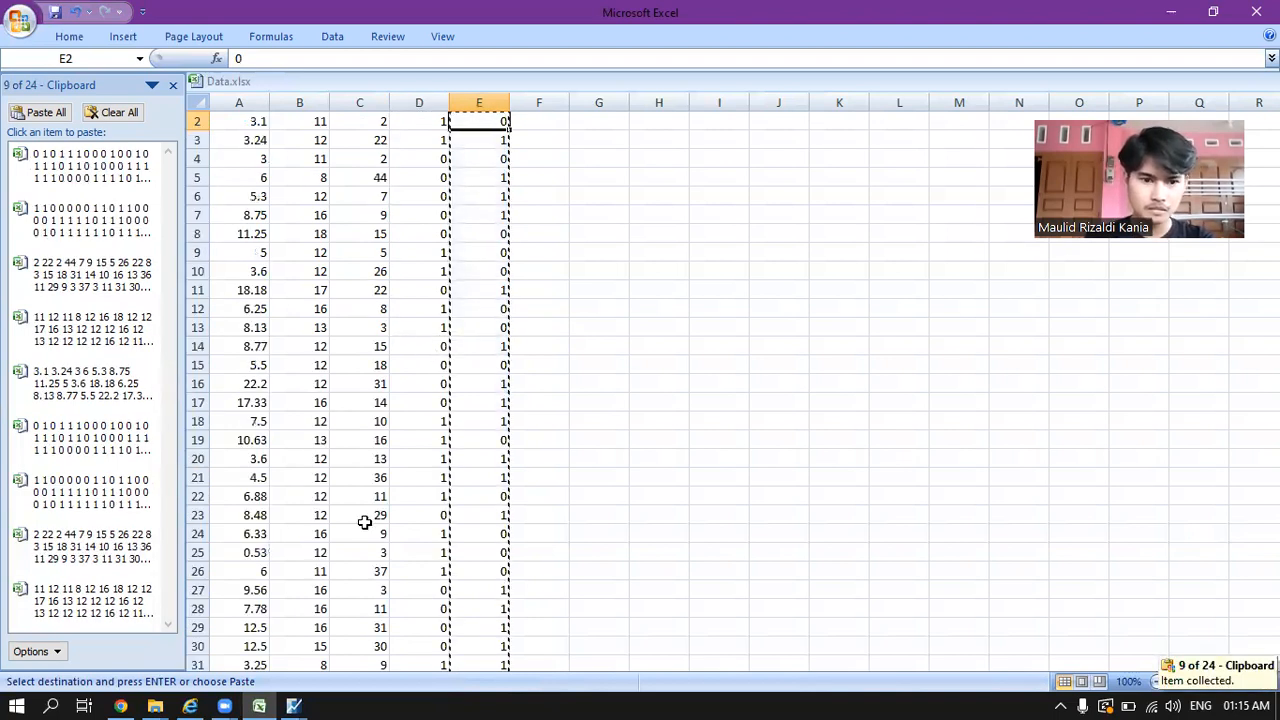
Step: Switch to EViews, paste the married values into the MARRIED column from row 1, and select the first WAGE cell
left_click(293, 706)
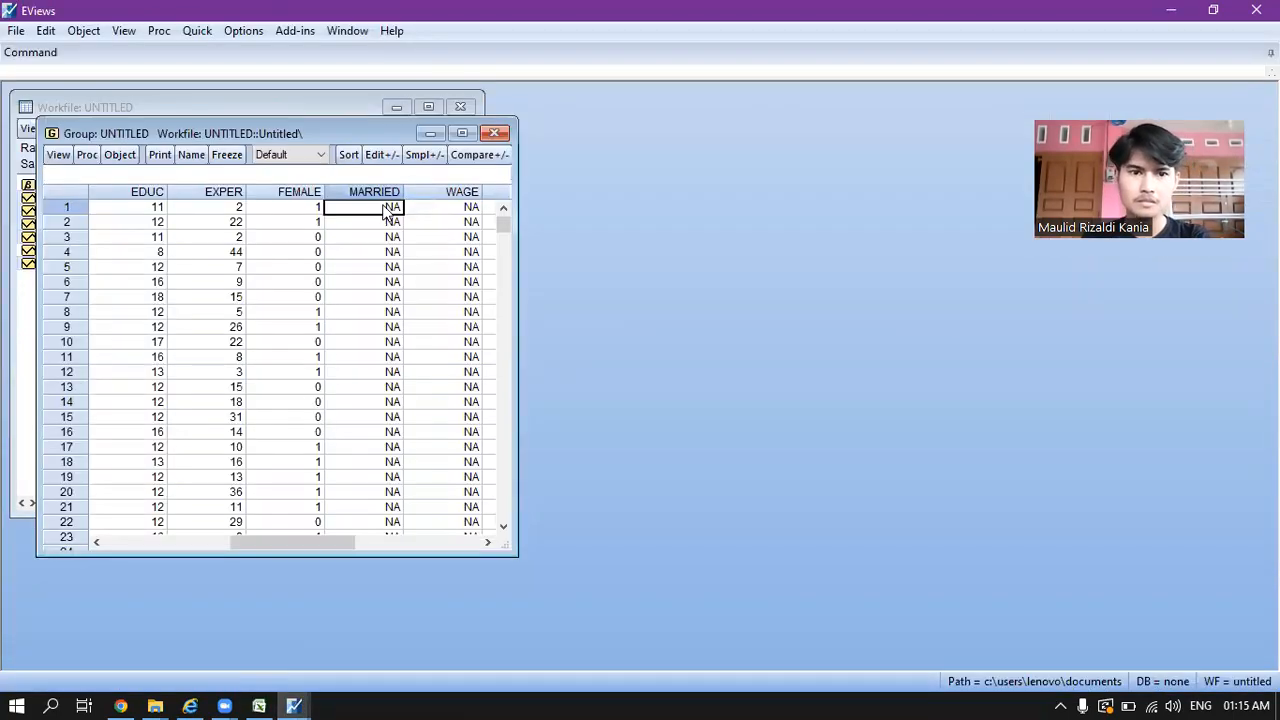
key("ctrl+v")
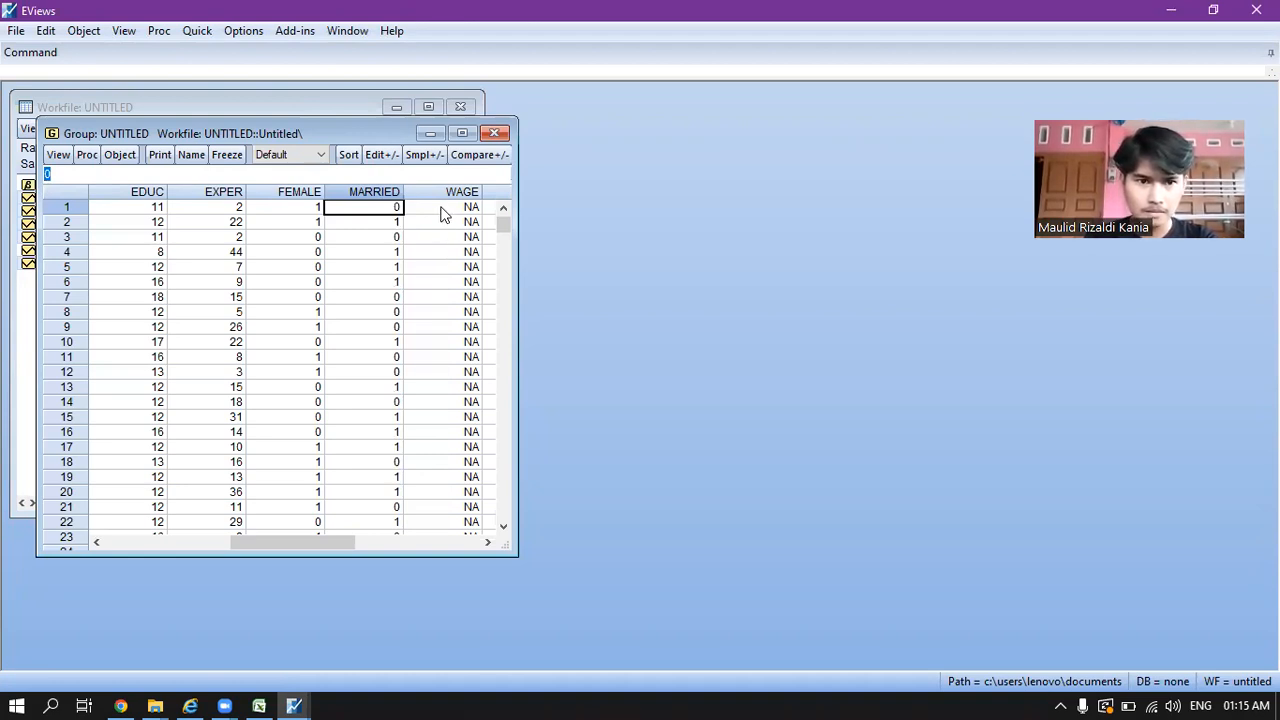
left_click(441, 207)
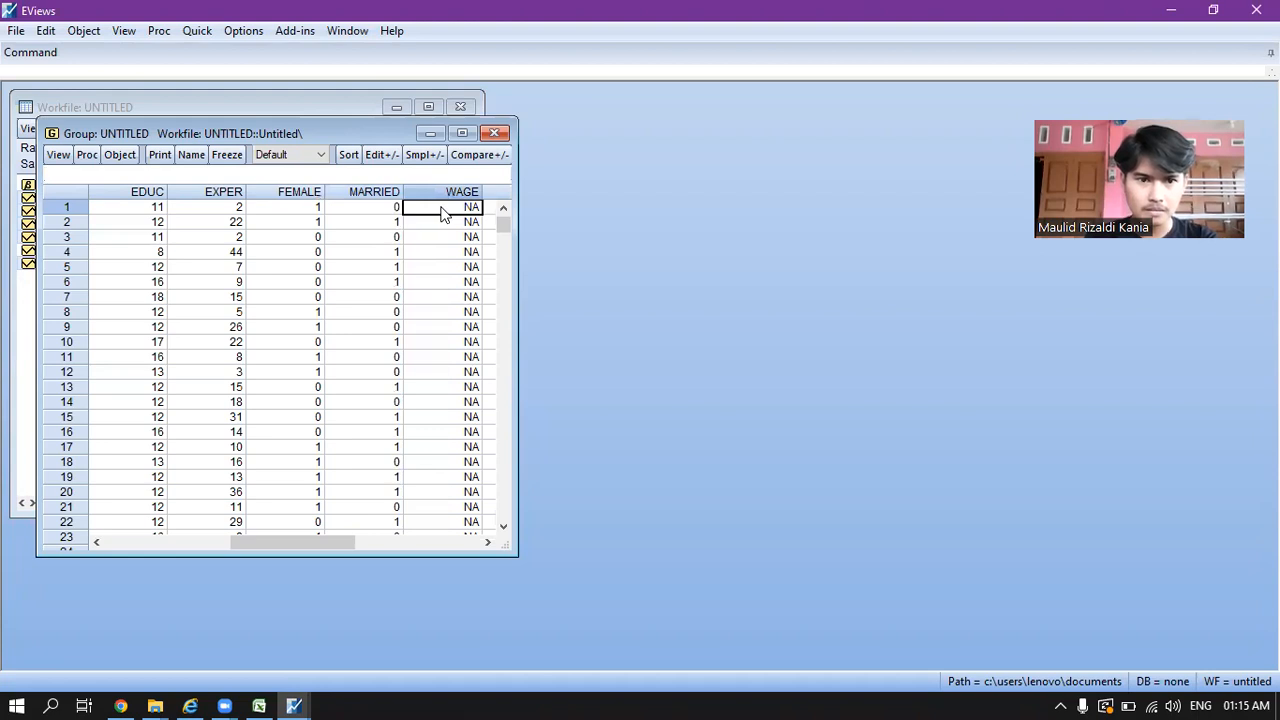
left_click(293, 705)
left_click(219, 624)
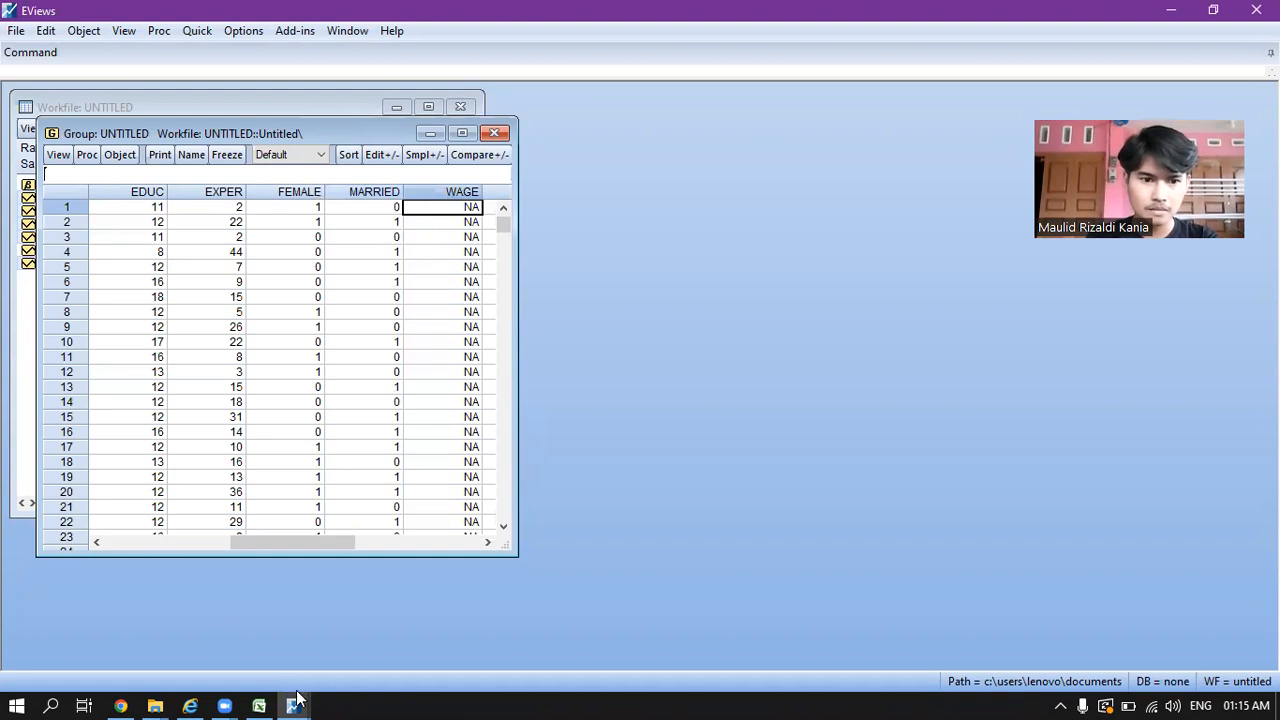
Step: Switch to Excel and copy the wage values in column A, rows 2 to 527, of Data.xlsx
left_click(266, 700)
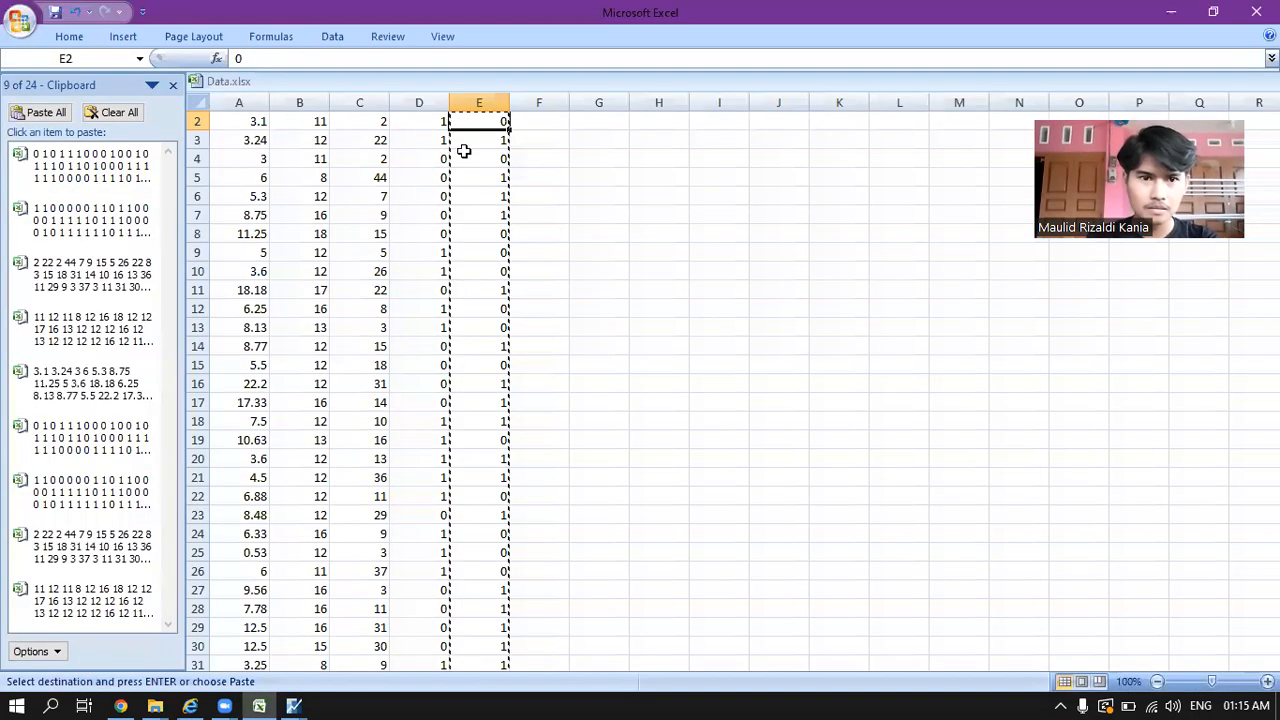
left_click(240, 121)
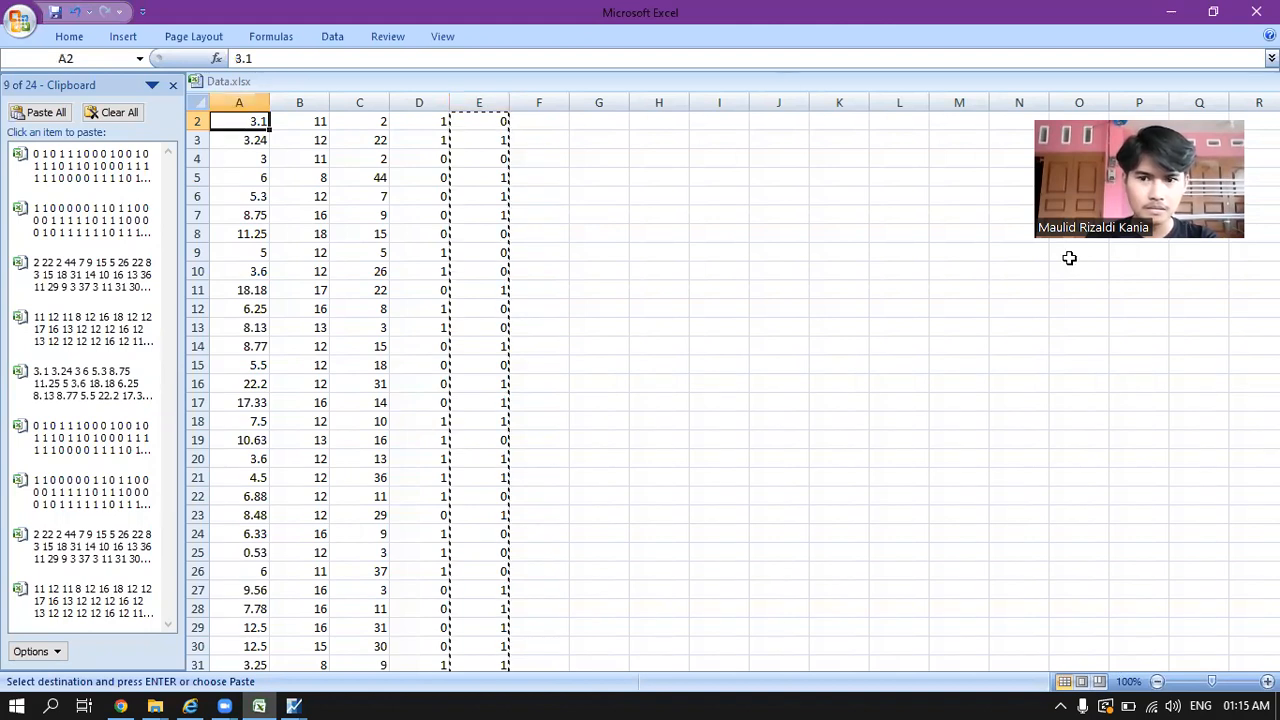
key("Up")
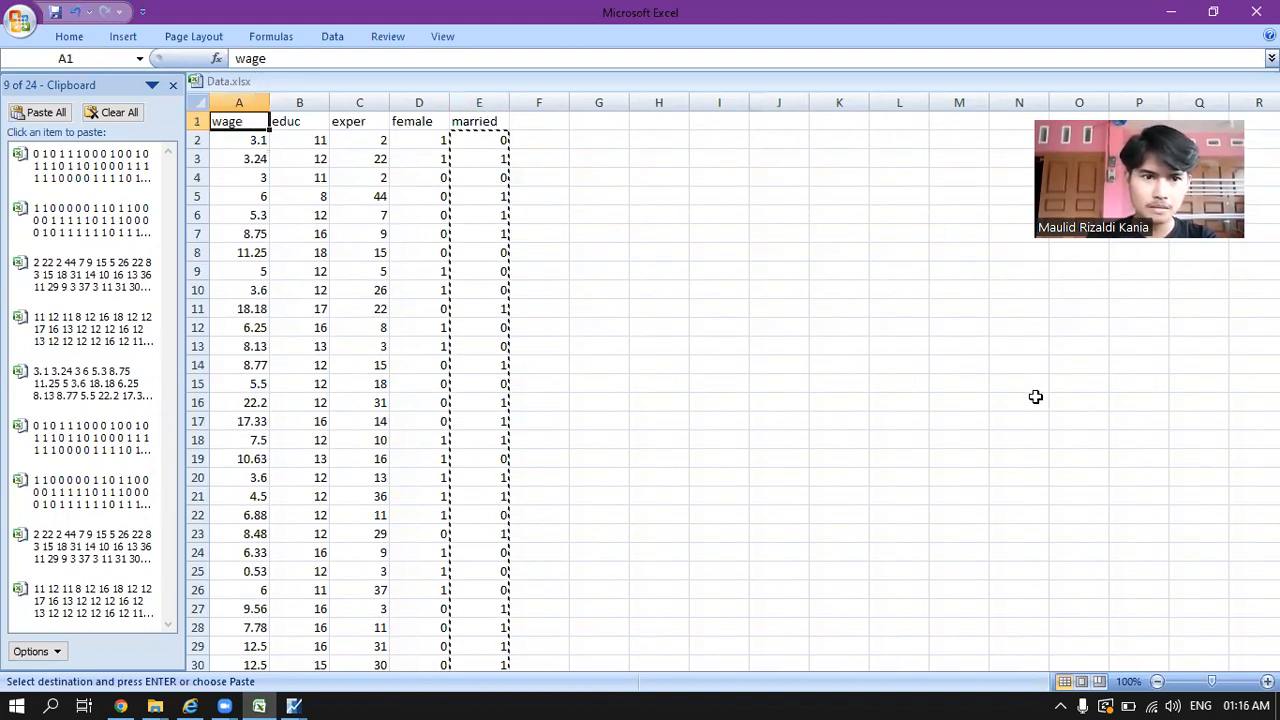
left_click(231, 141)
left_click_drag(231, 141, 230, 460)
left_click_drag(244, 698, 229, 175)
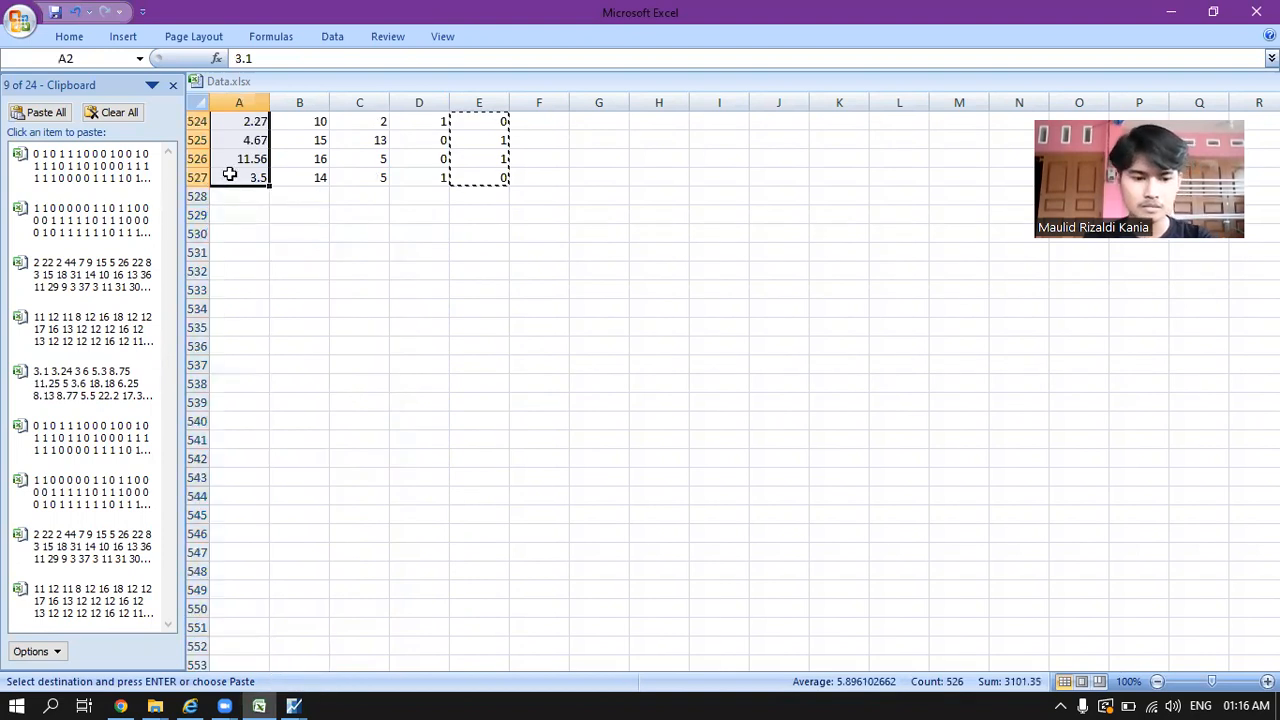
key("ctrl+c")
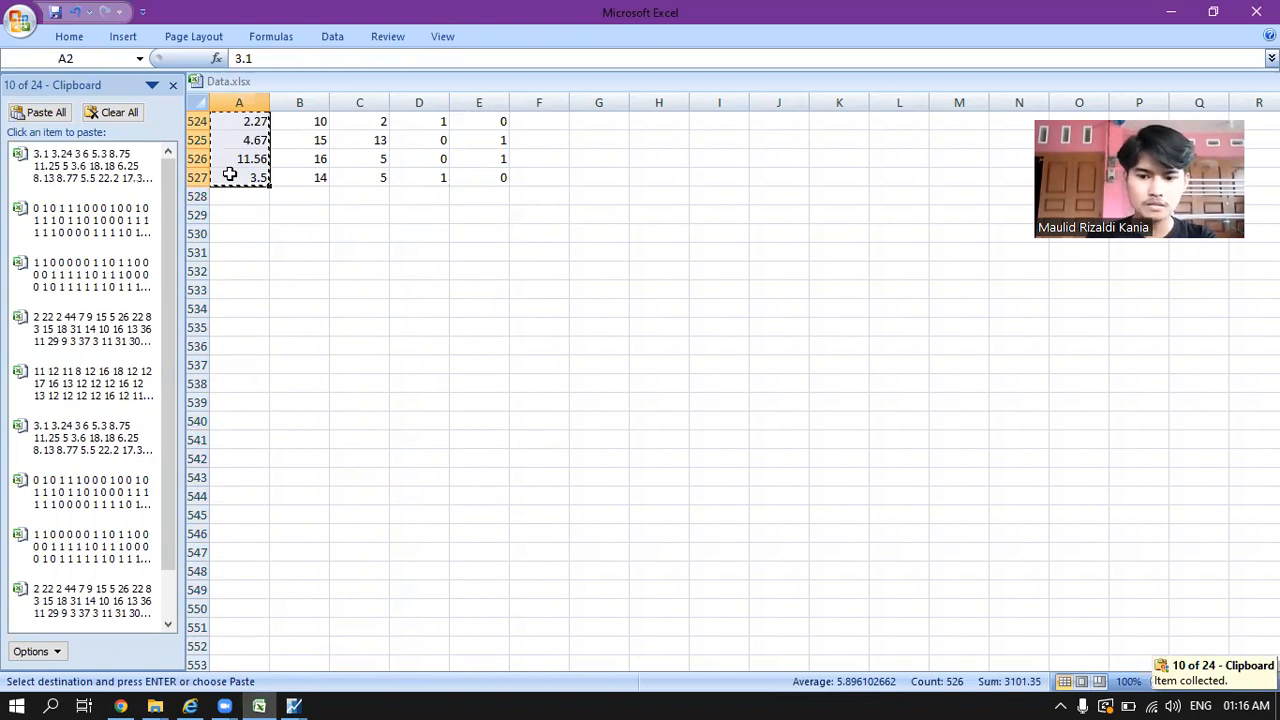
key("ctrl+Home")
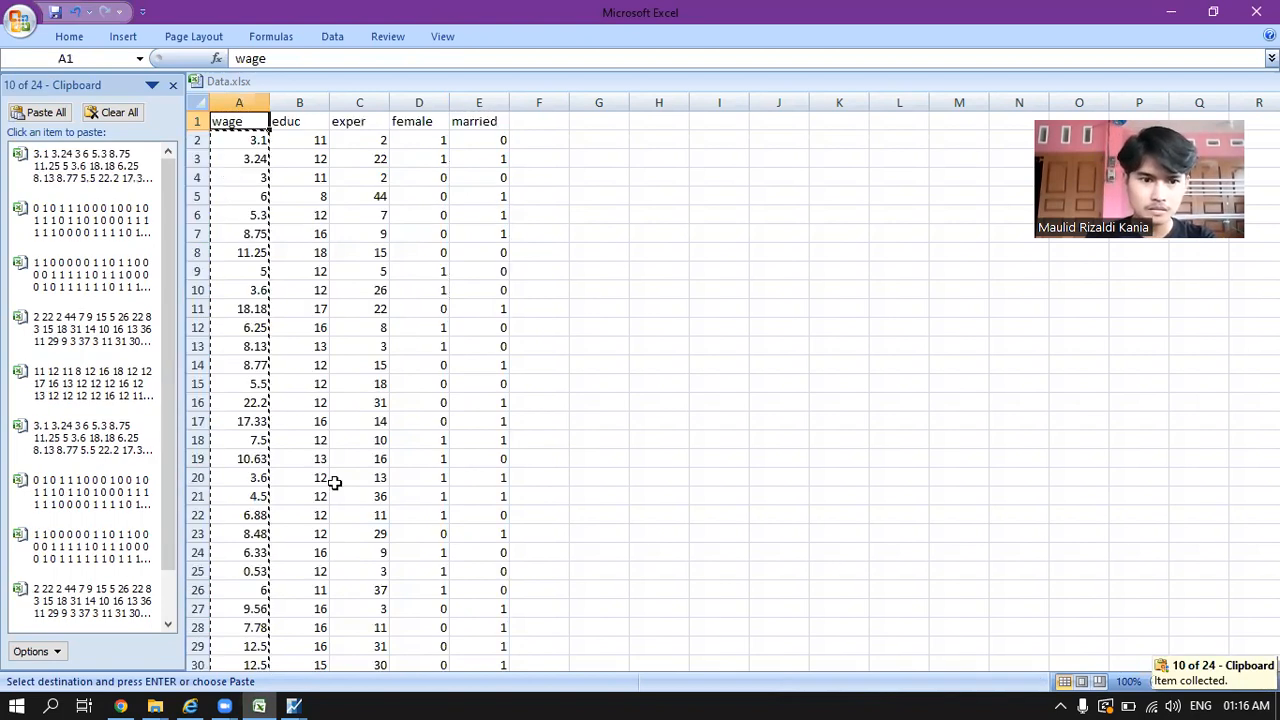
Step: Switch to EViews and paste the copied wage values into the WAGE column from row 1
left_click(293, 704)
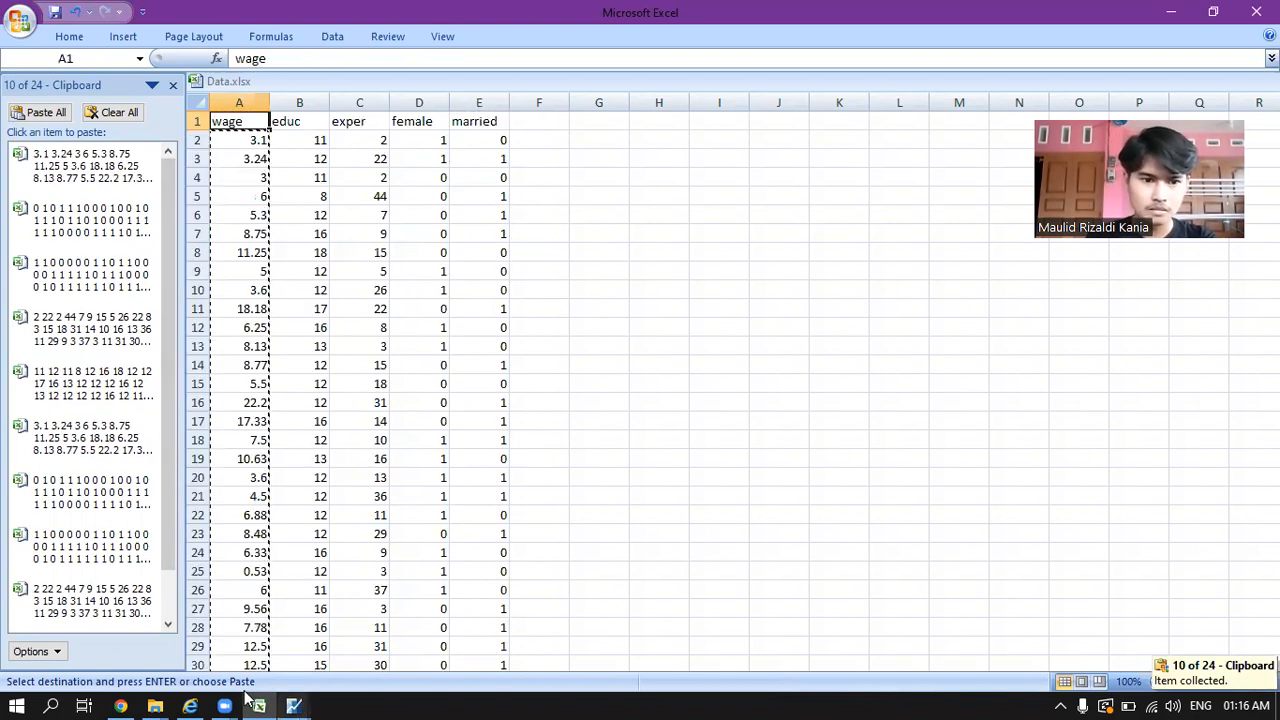
left_click(227, 662)
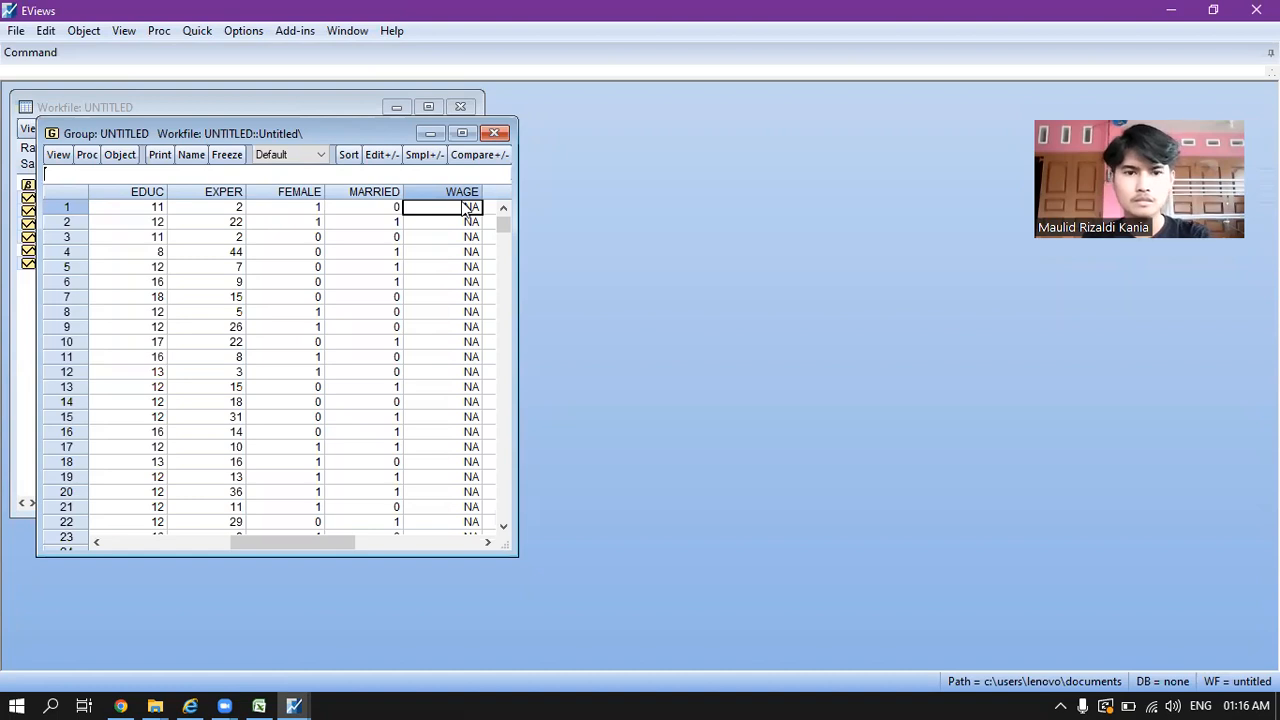
key("ctrl+v")
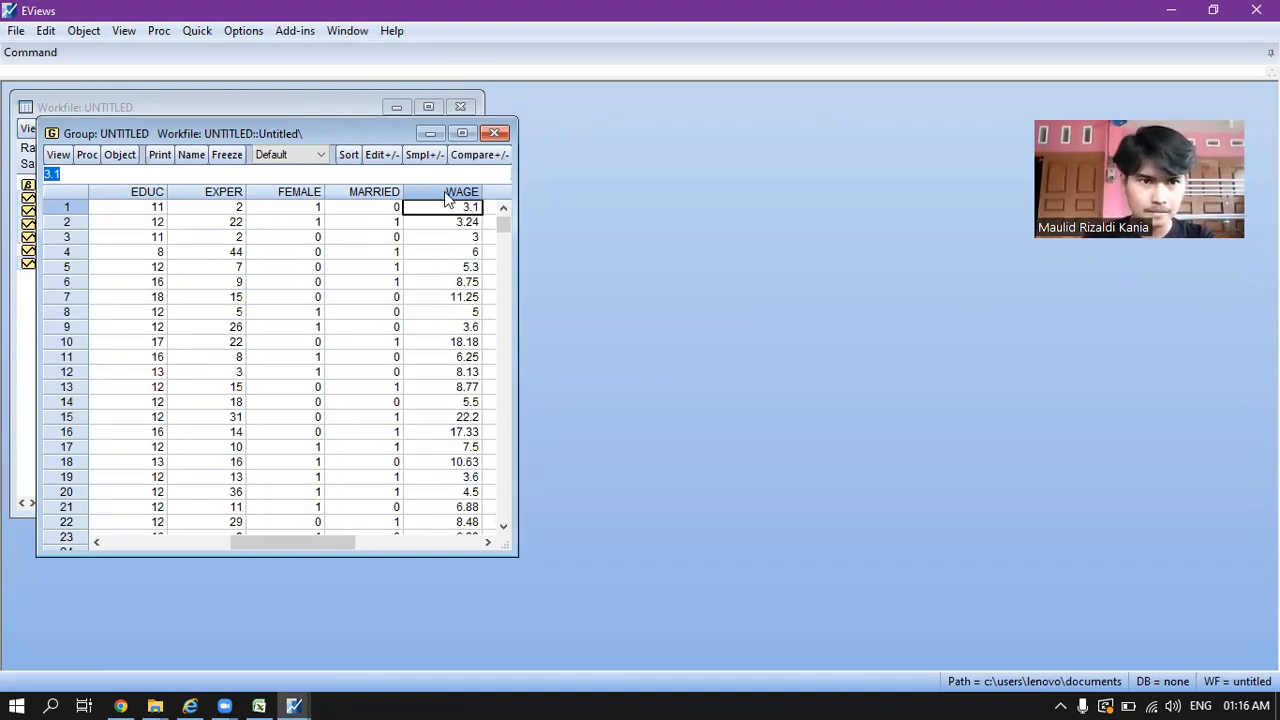
Step: Estimate a least squares equation for sample 1 526 with the specification "wage c educ"
left_click(197, 30)
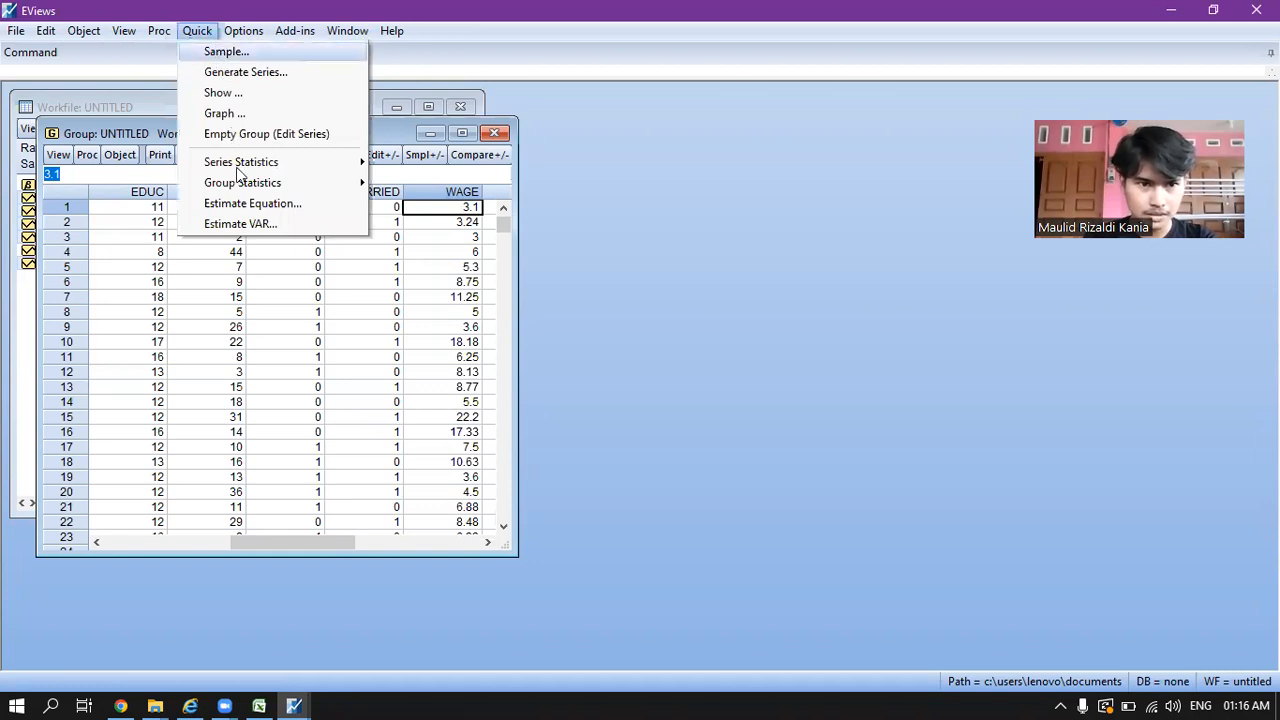
left_click(245, 205)
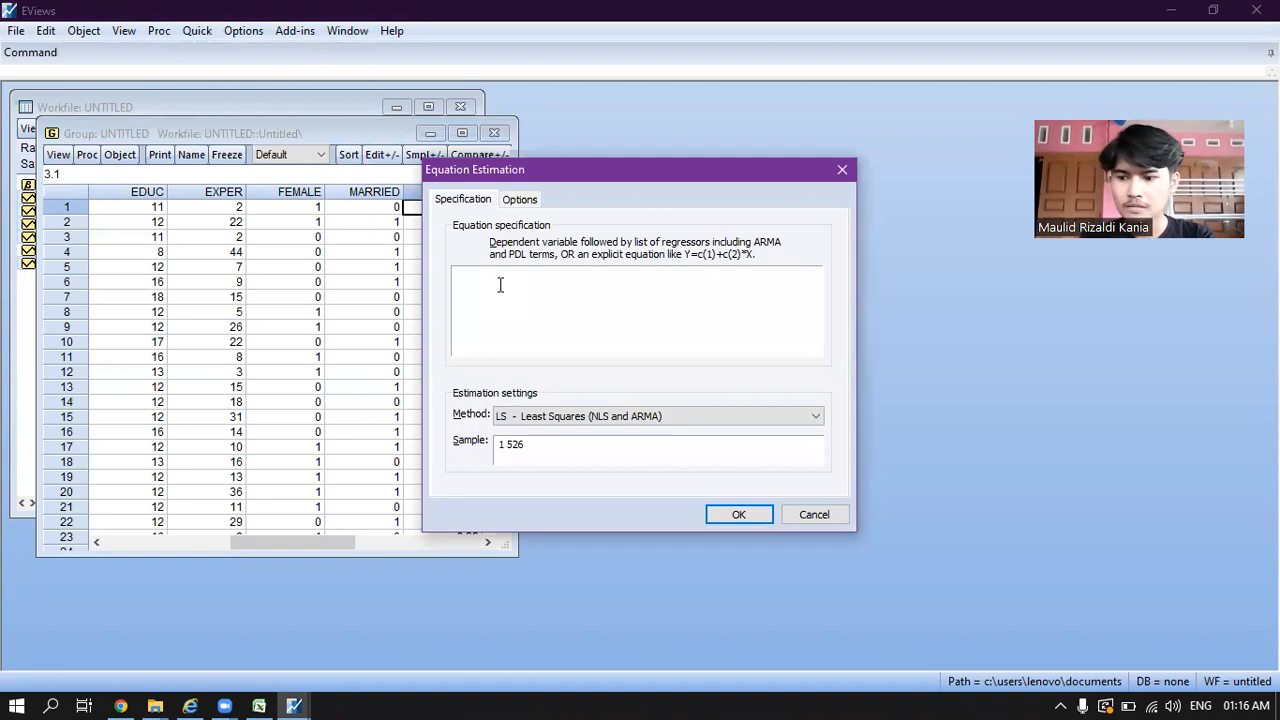
type("wage c educ")
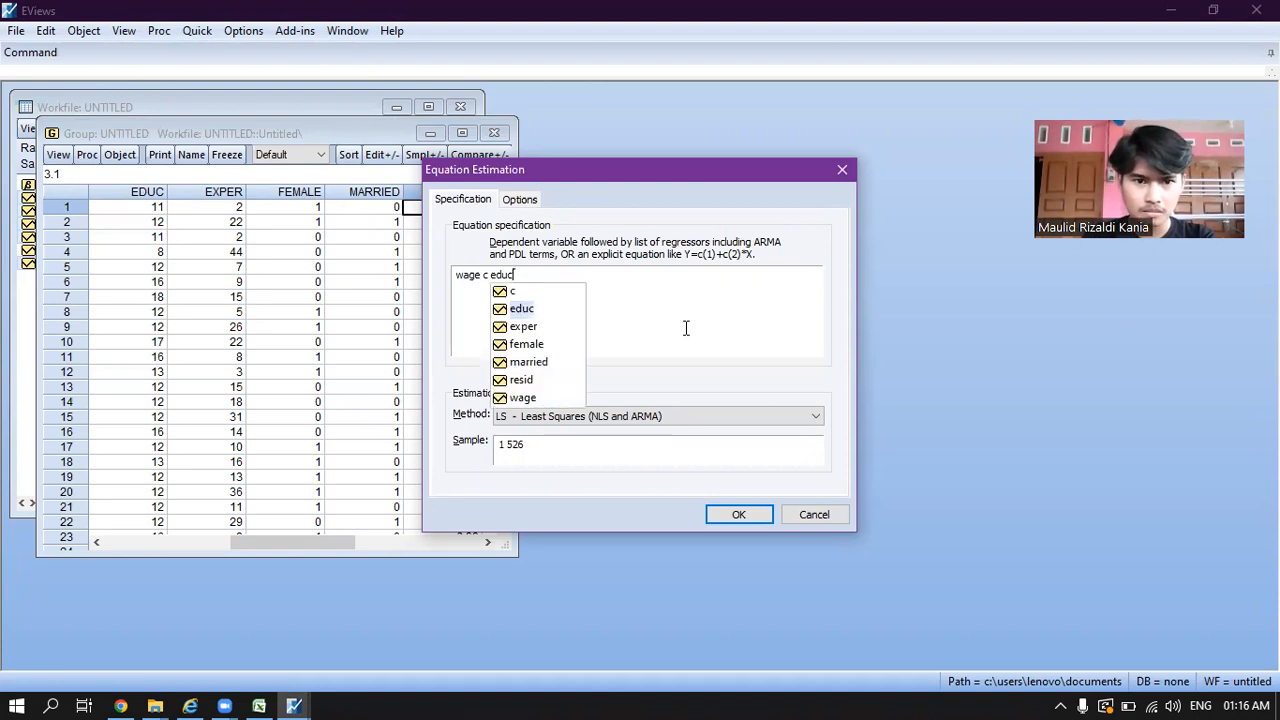
left_click(796, 268)
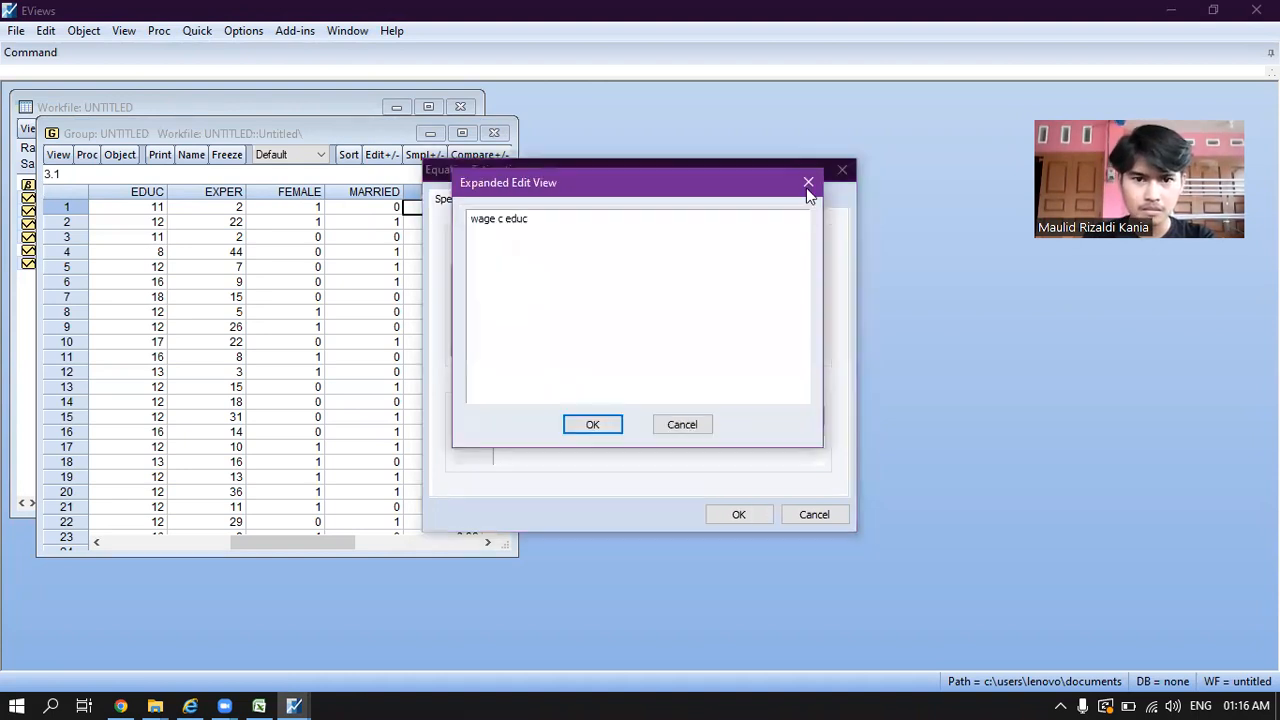
left_click(807, 184)
left_click(721, 510)
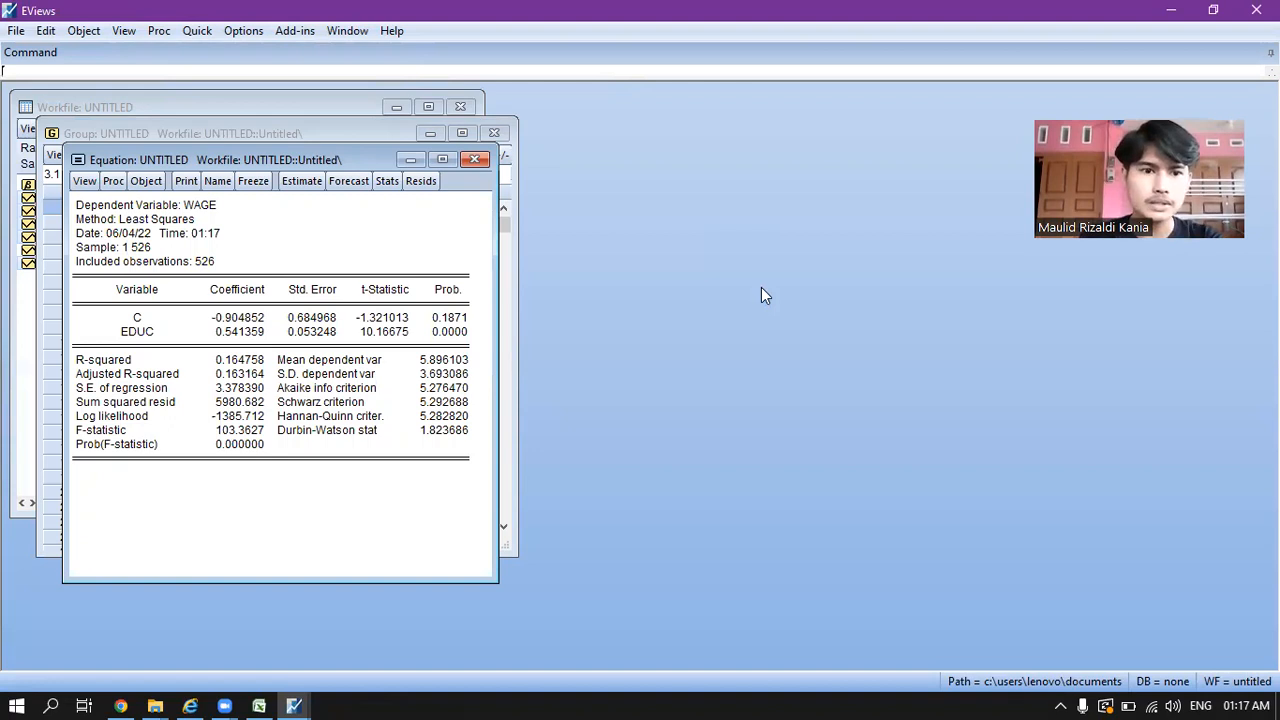
Step: Estimate a least squares equation specified as "wage c educ exper", deleting the previous untitled equation
key("alt+Tab")
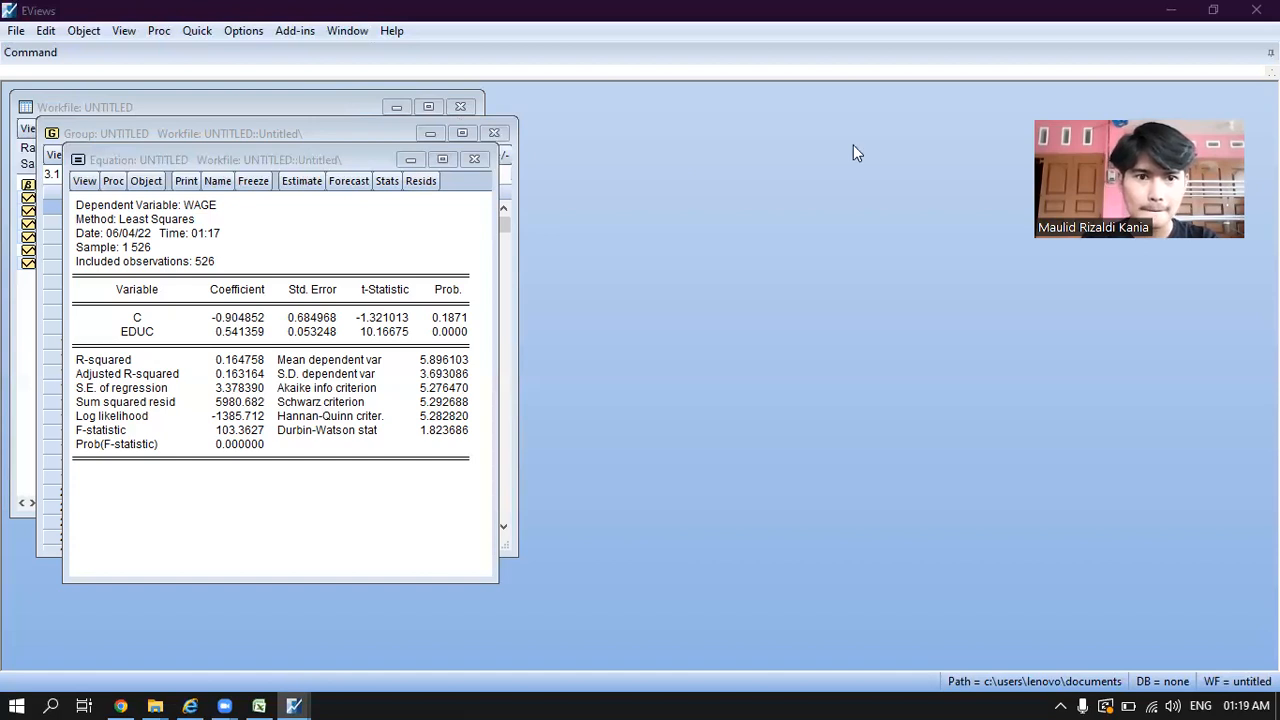
left_click(570, 145)
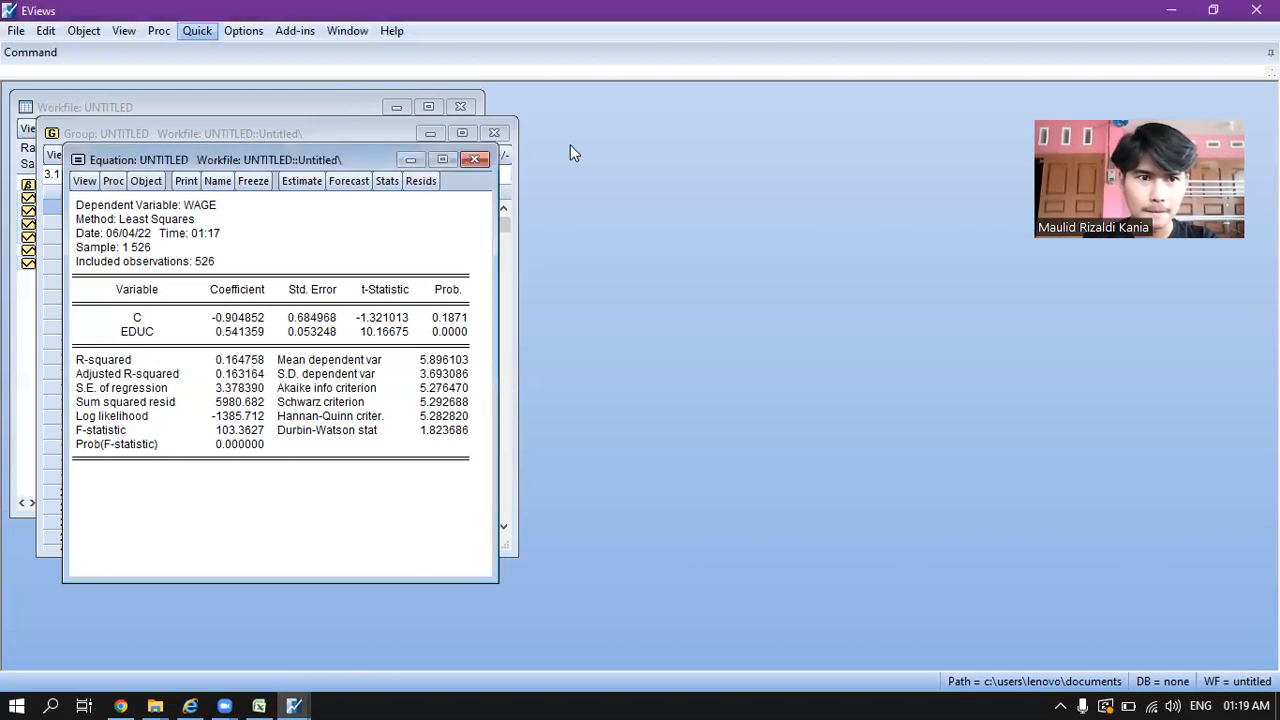
left_click(199, 31)
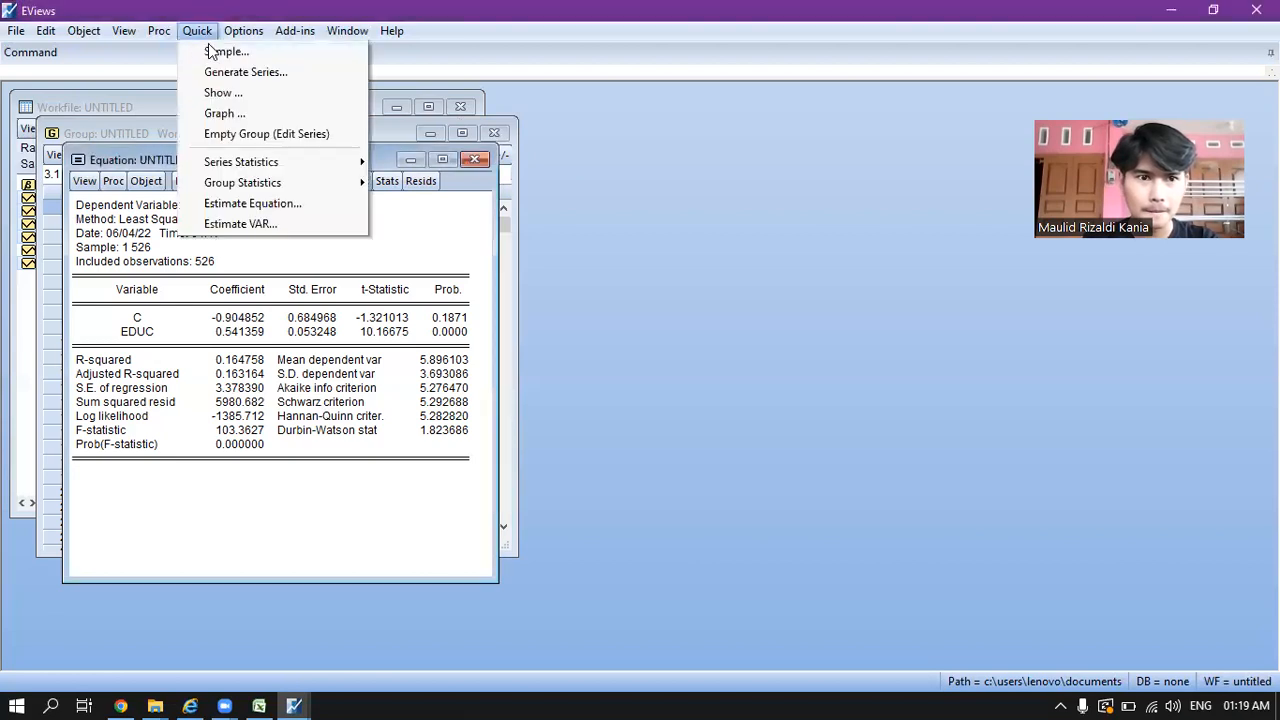
left_click(250, 204)
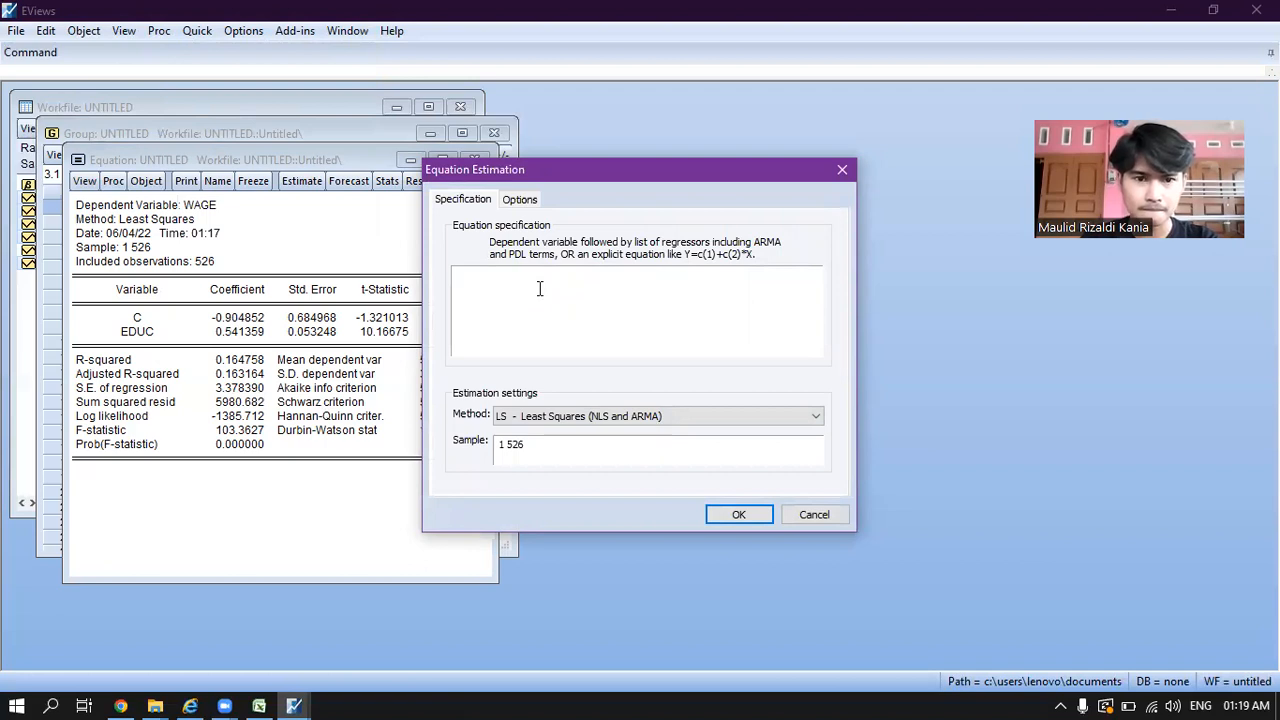
type("wage c edu")
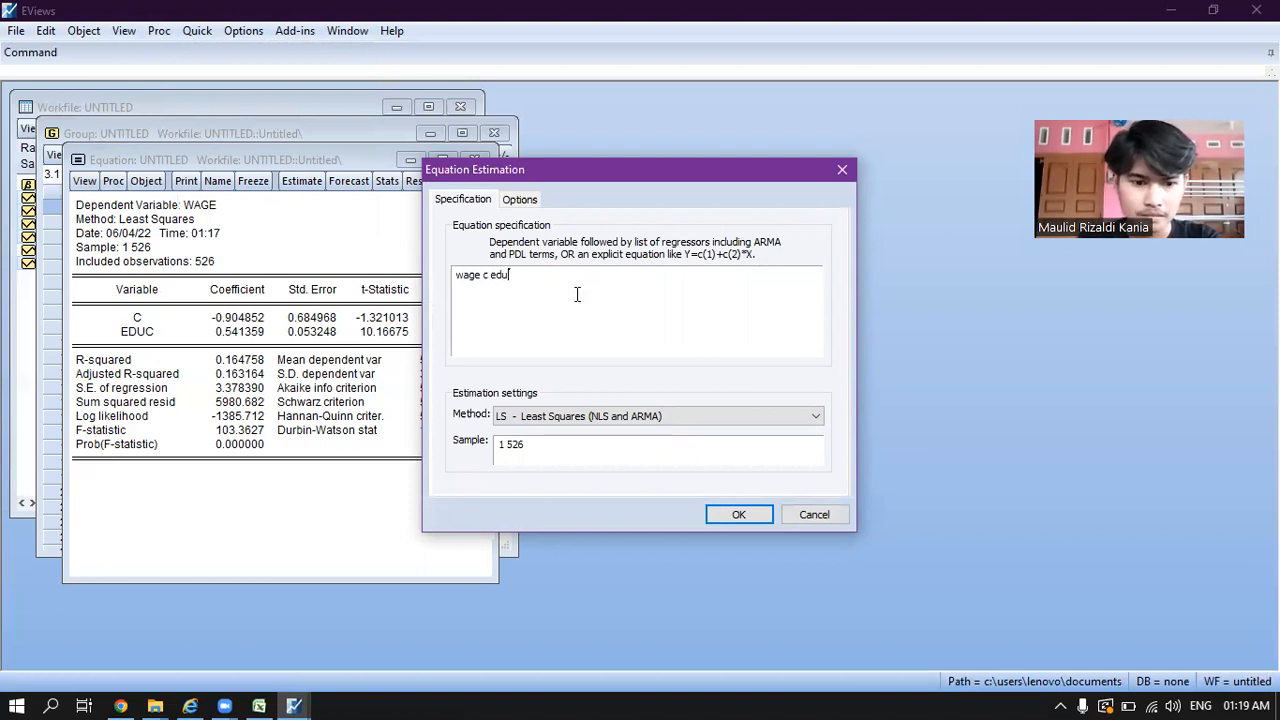
type("c expe")
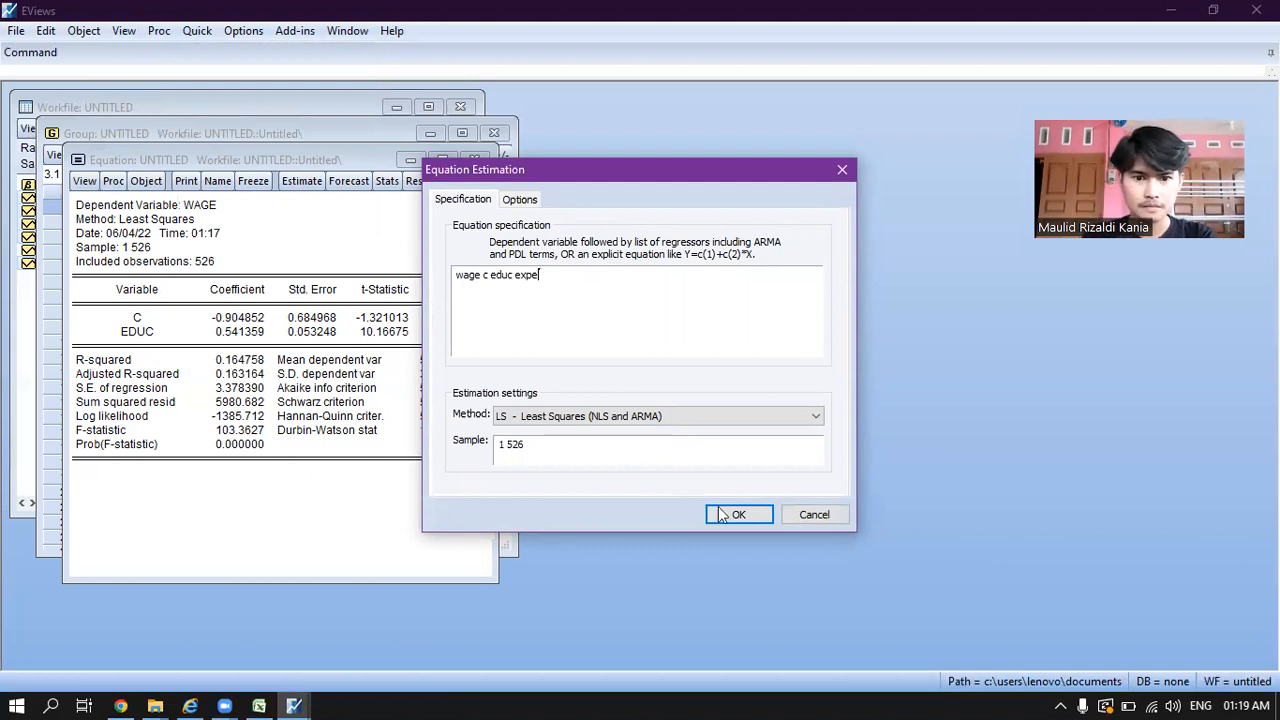
type("r")
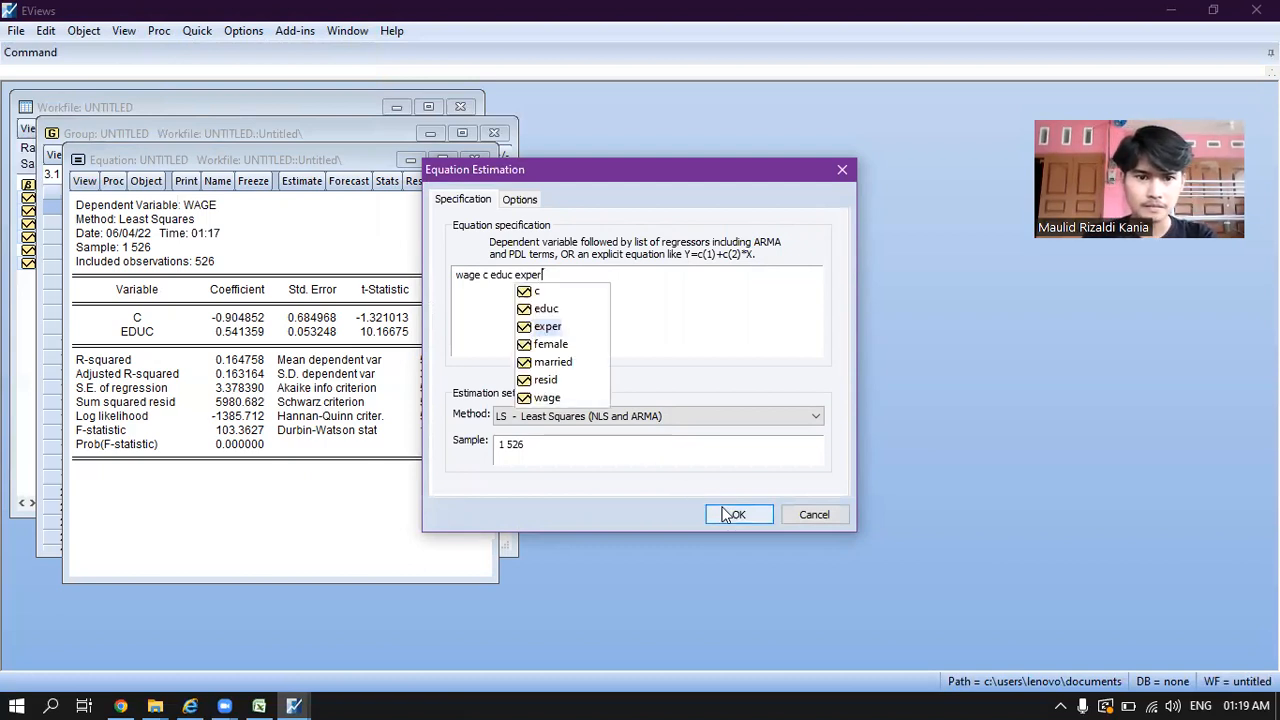
left_click(730, 514)
left_click(590, 389)
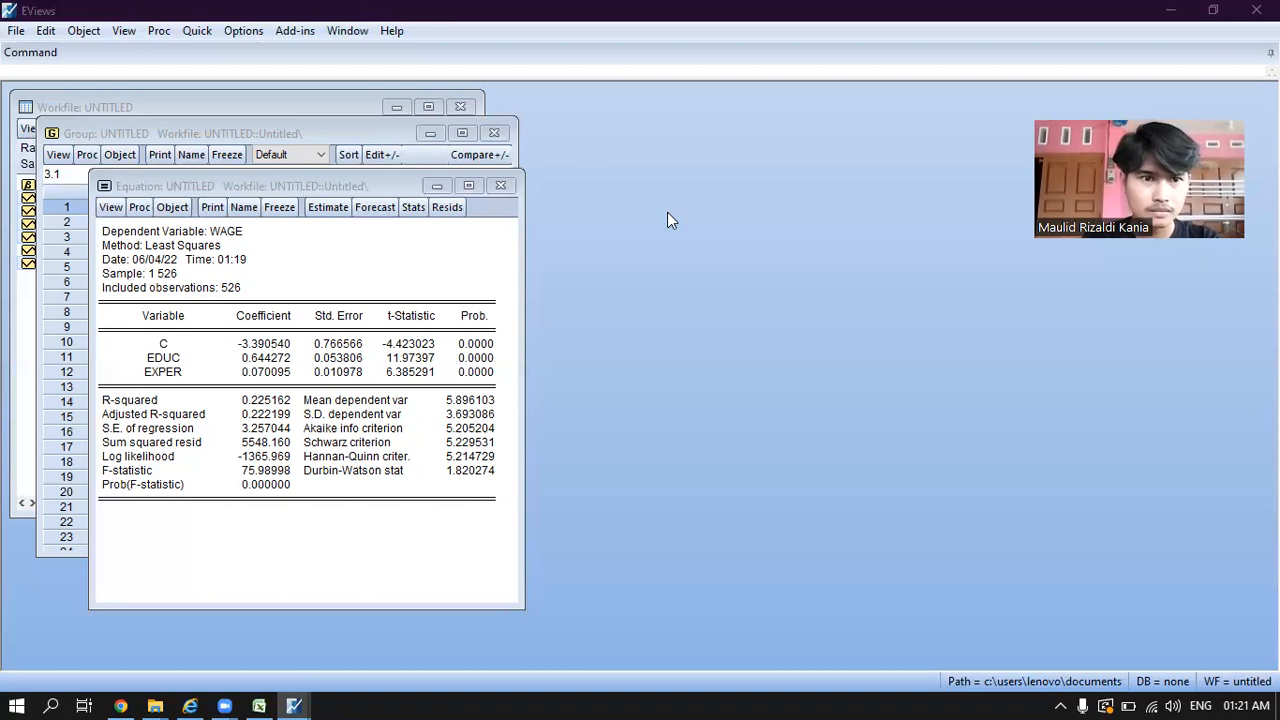
Step: Estimate a least squares equation specified as "wage c educ exper female", deleting the previous untitled equation
left_click(197, 30)
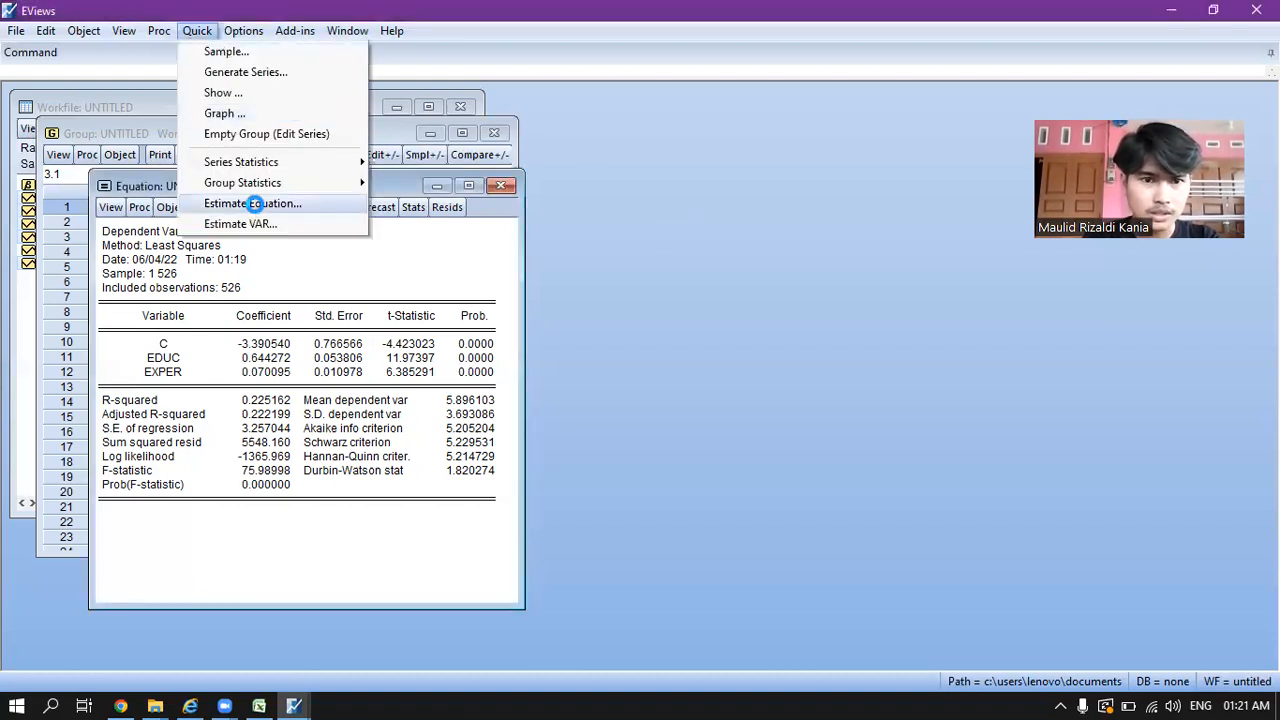
key("Return")
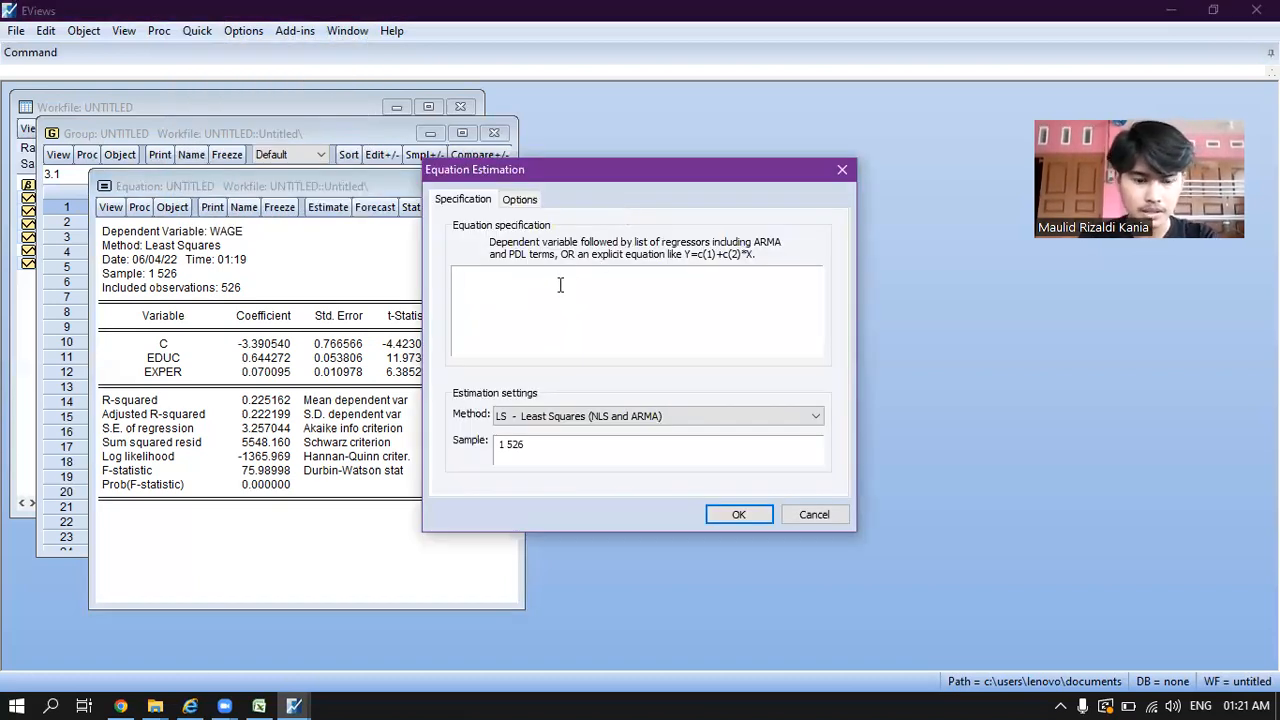
type("wage")
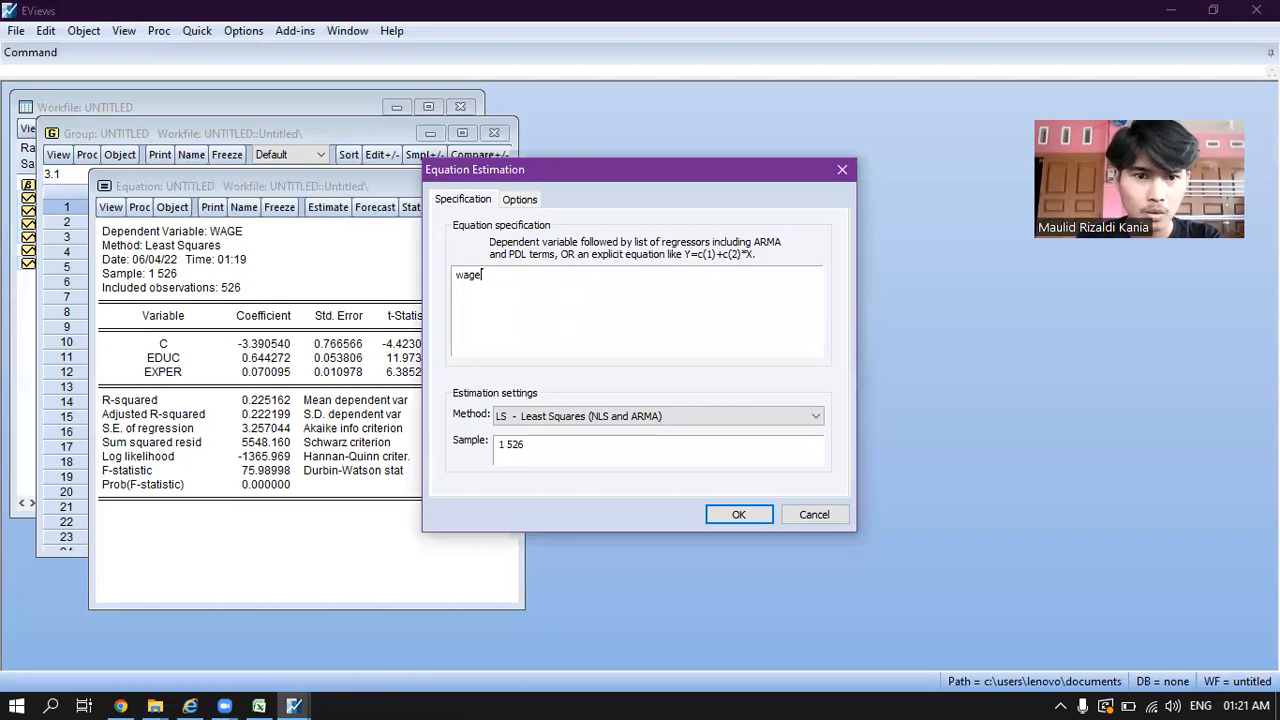
type(" c edu")
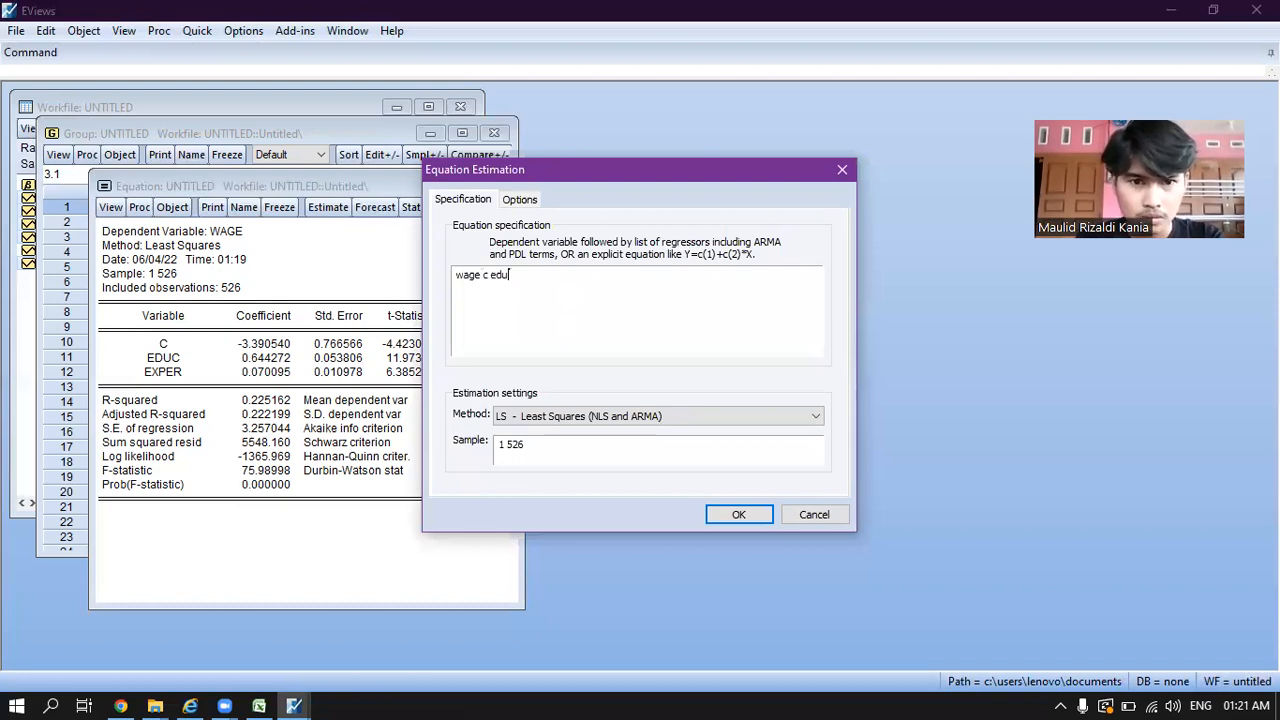
type("c")
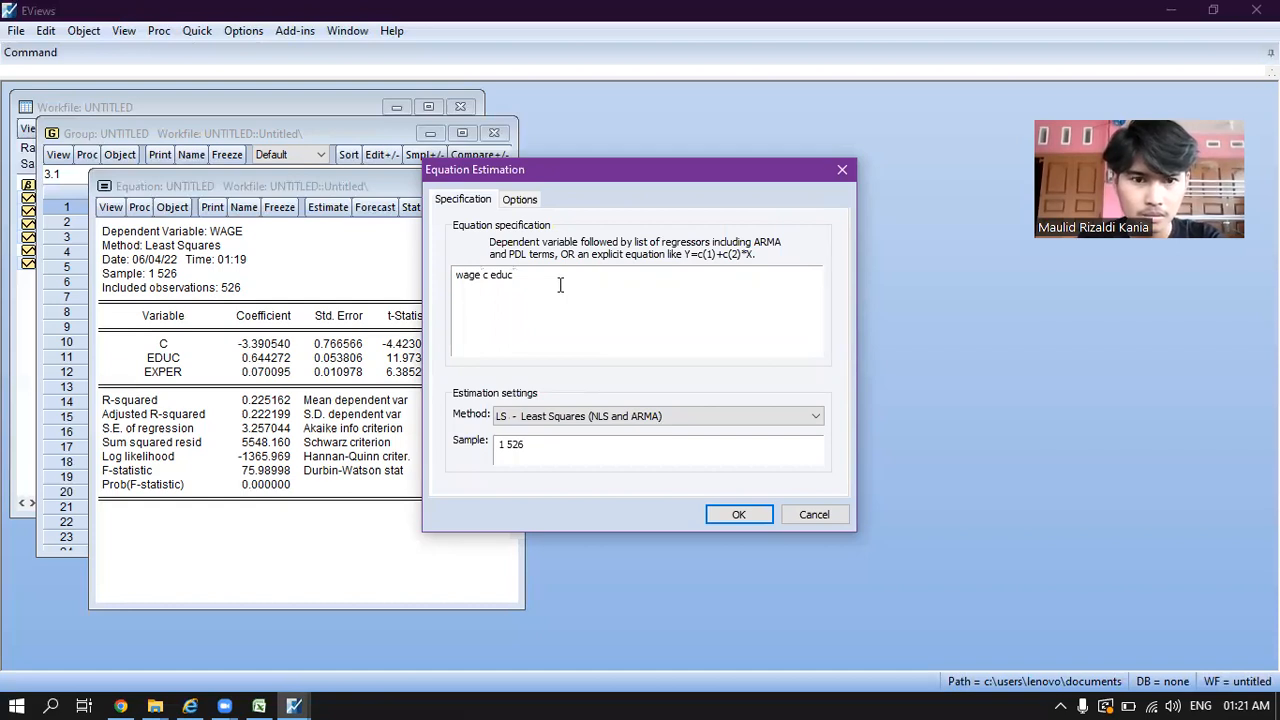
type(" exper")
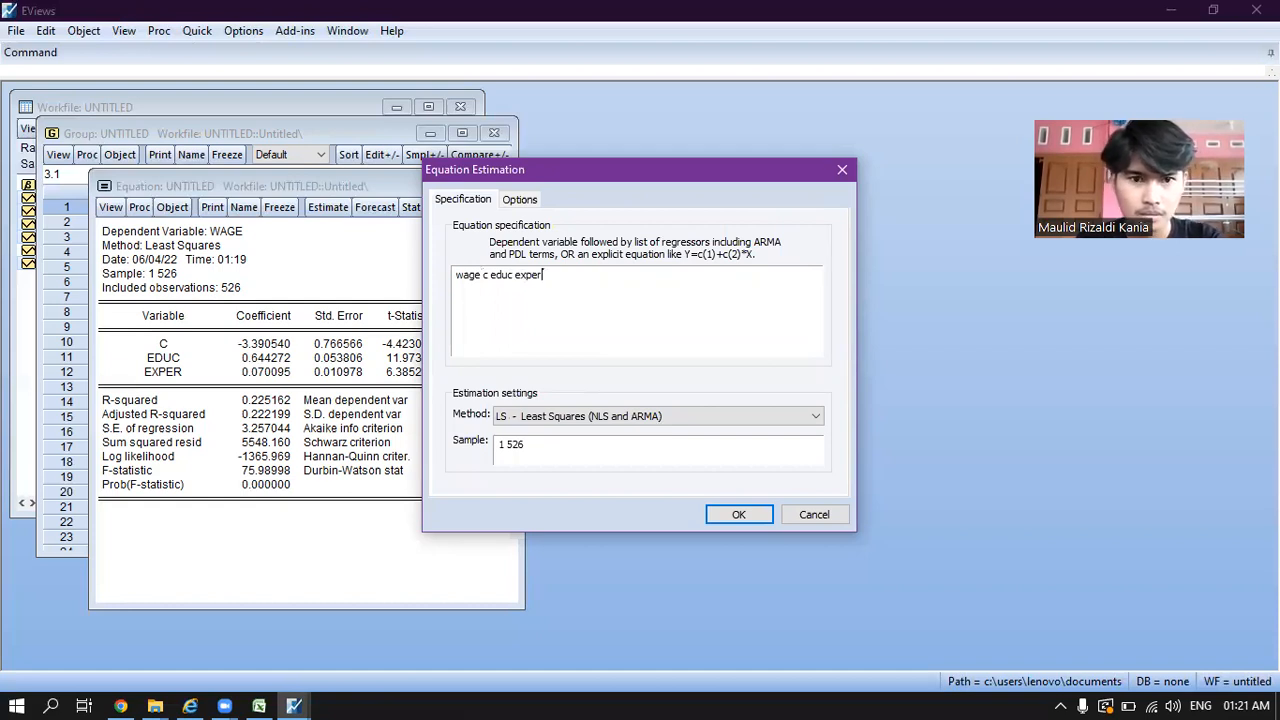
type(" female")
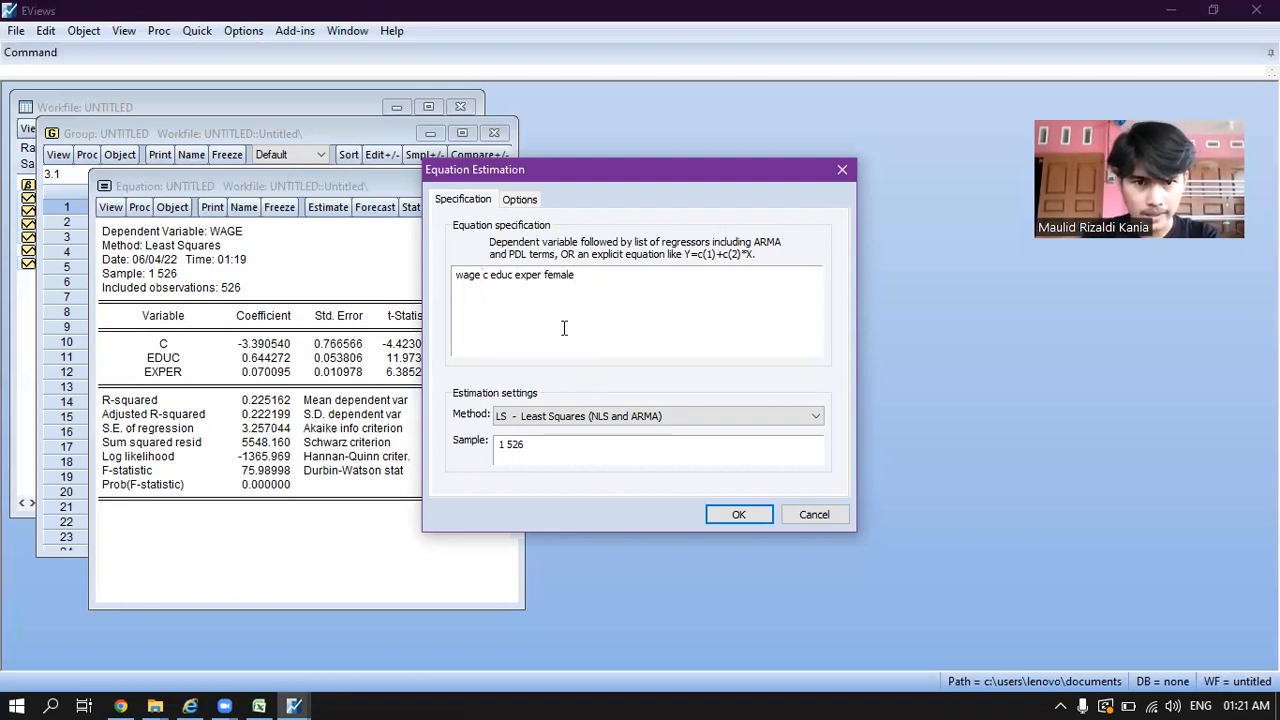
left_click(738, 515)
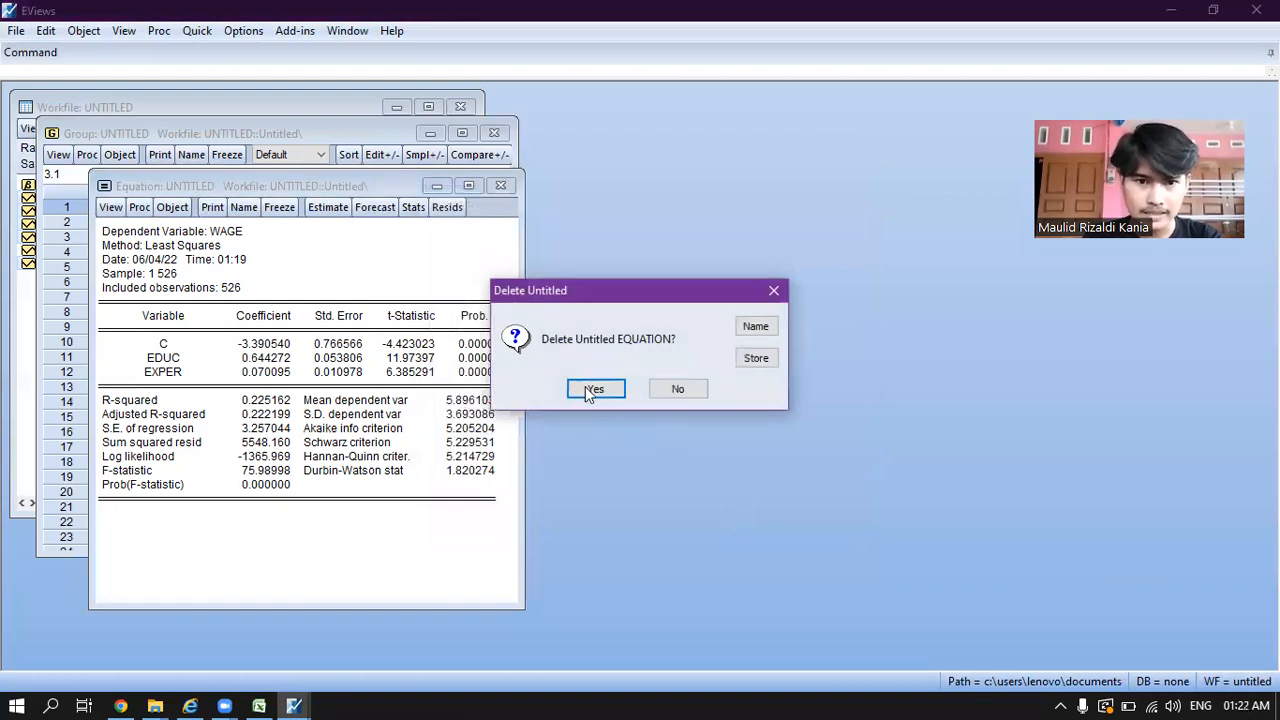
left_click(590, 389)
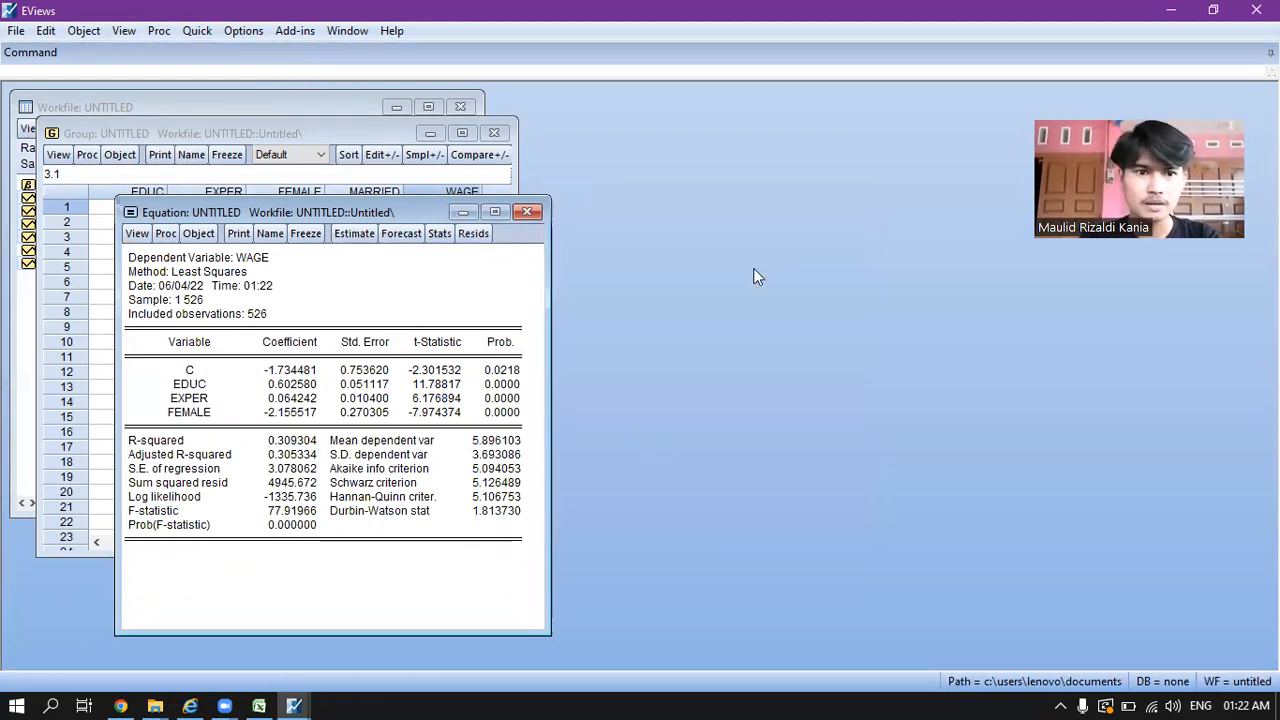
Step: Start a new equation estimation and enter "wage c educ exper" as the beginning of its specification
key("alt+Tab")
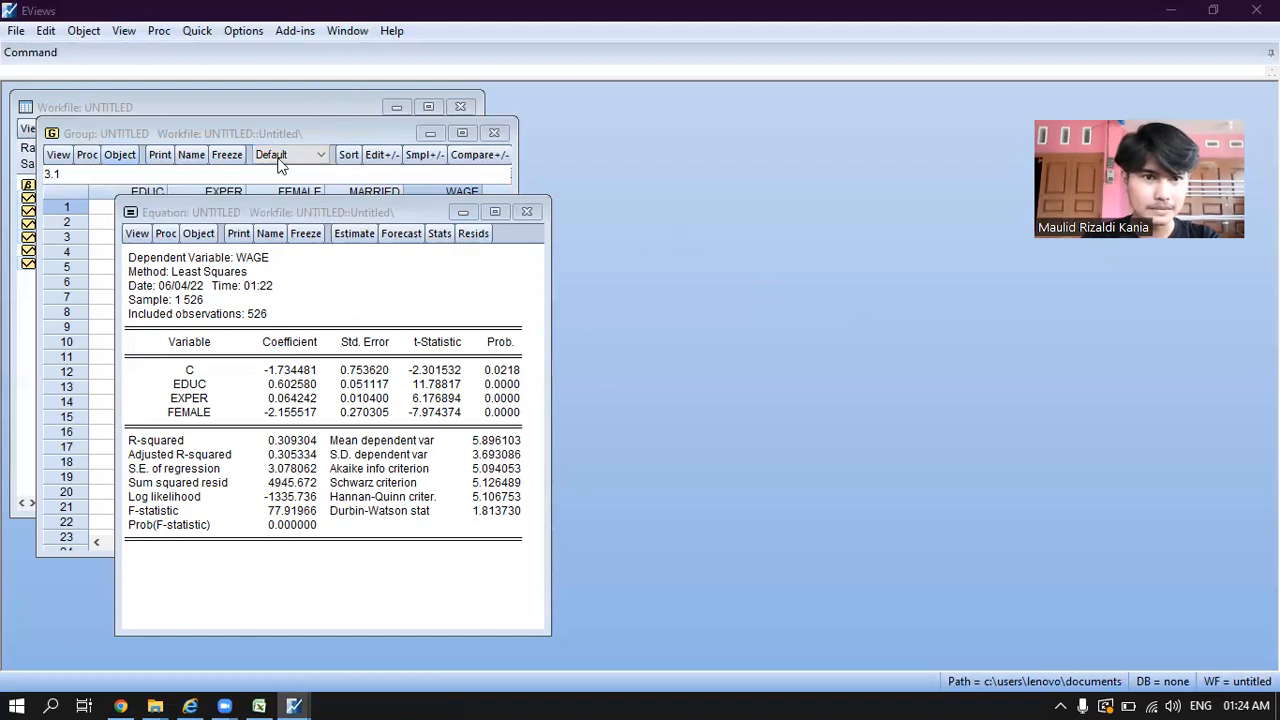
left_click(270, 33)
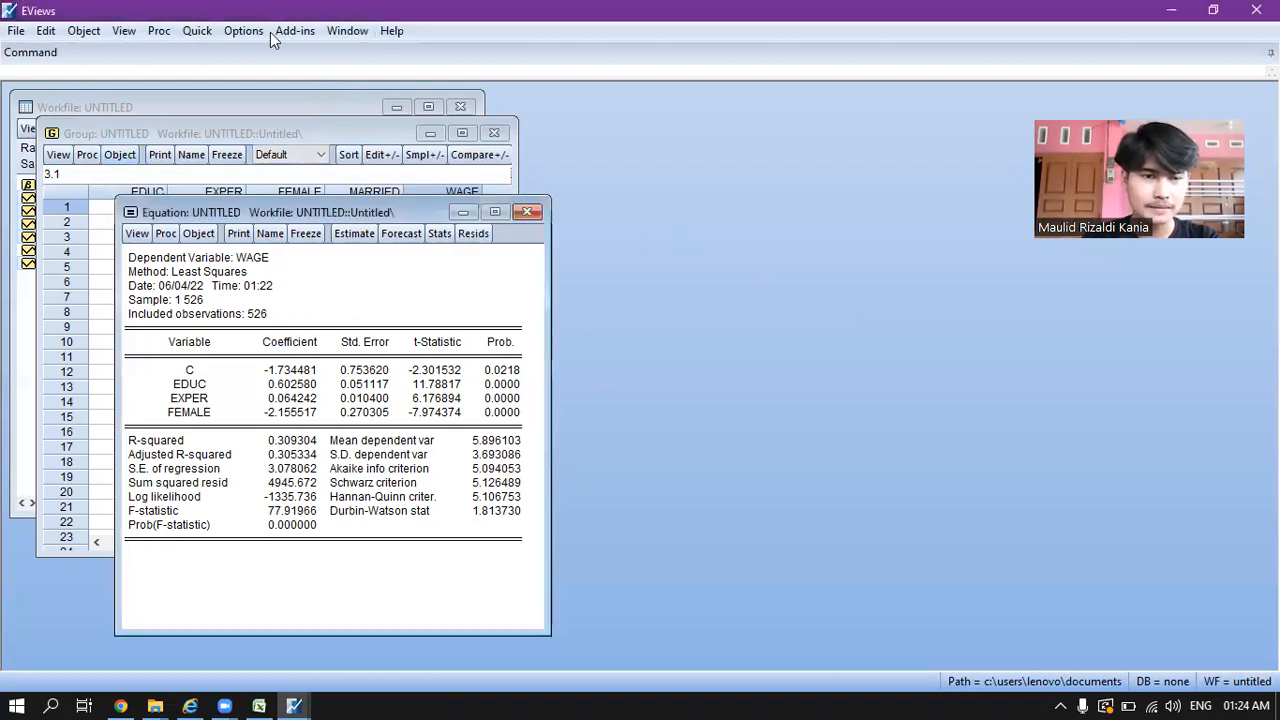
left_click(198, 31)
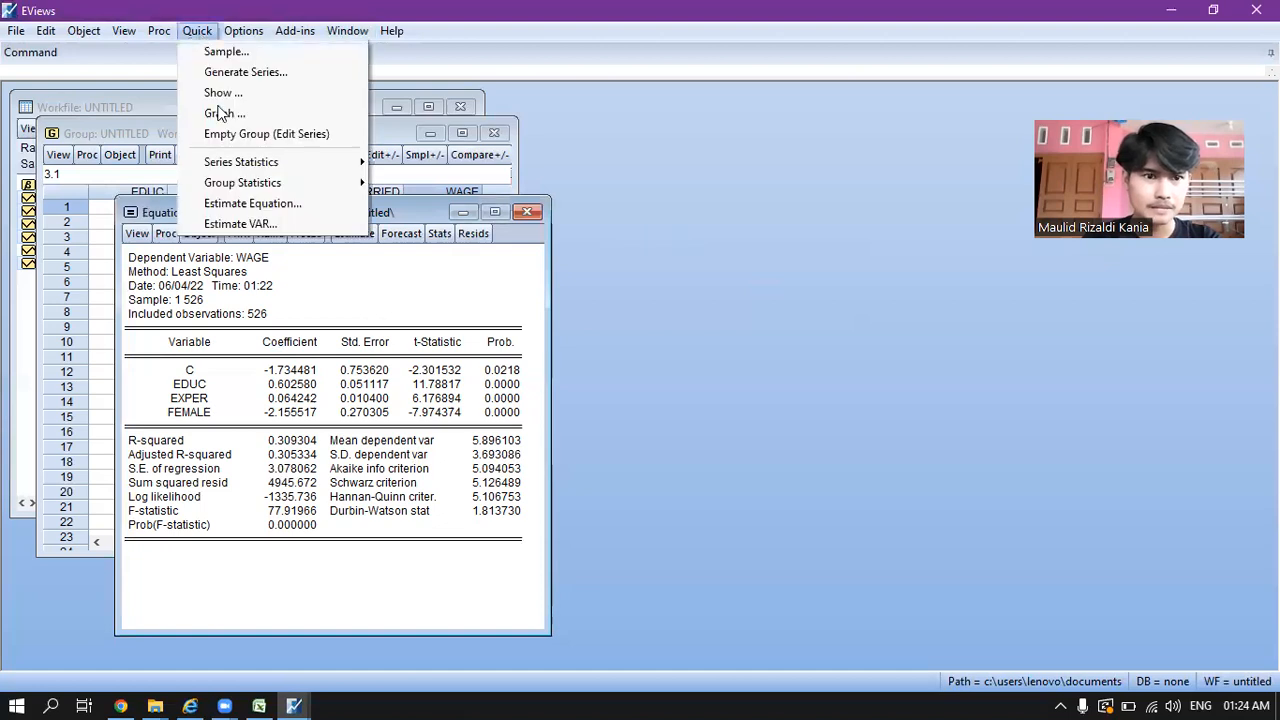
left_click(253, 202)
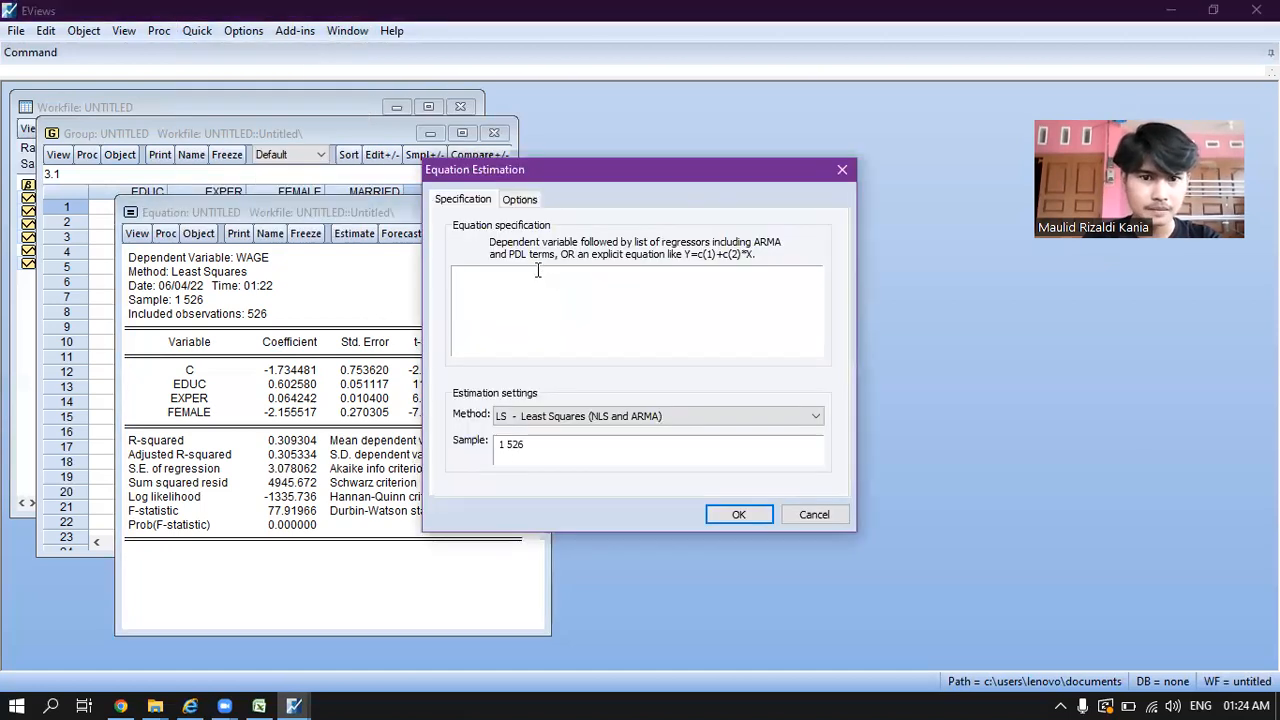
type("wa")
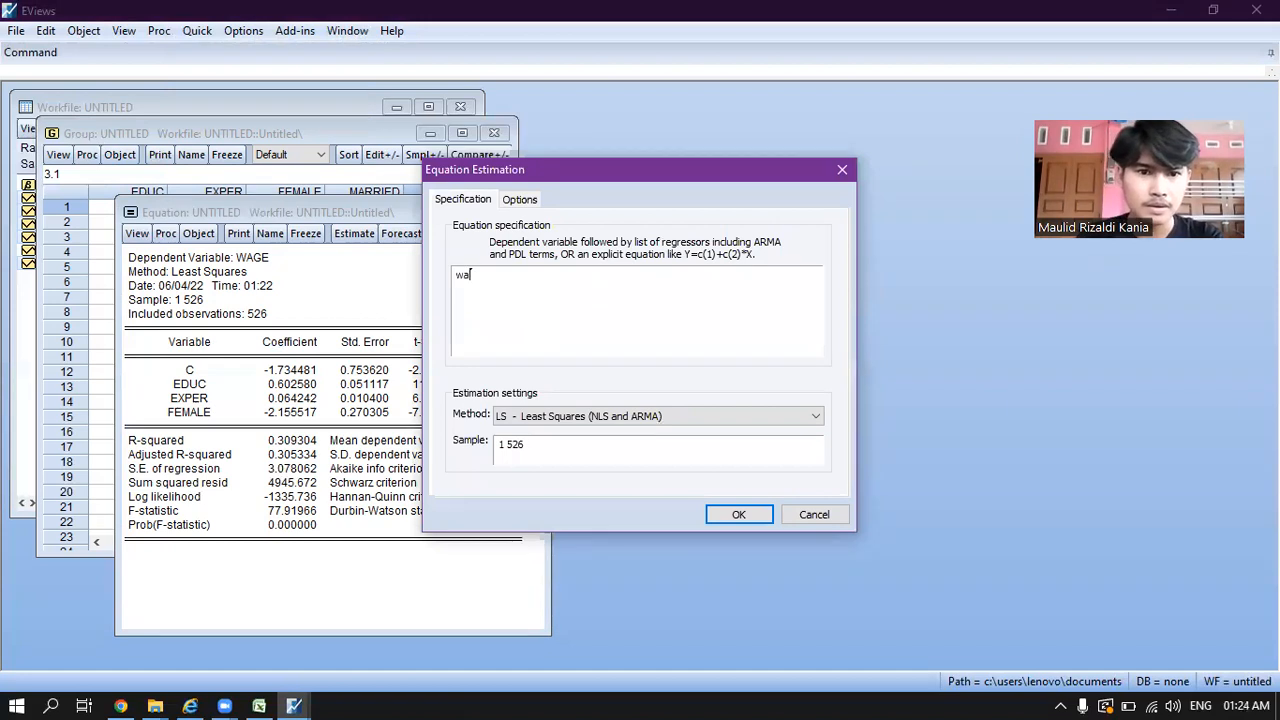
type("ge c ed")
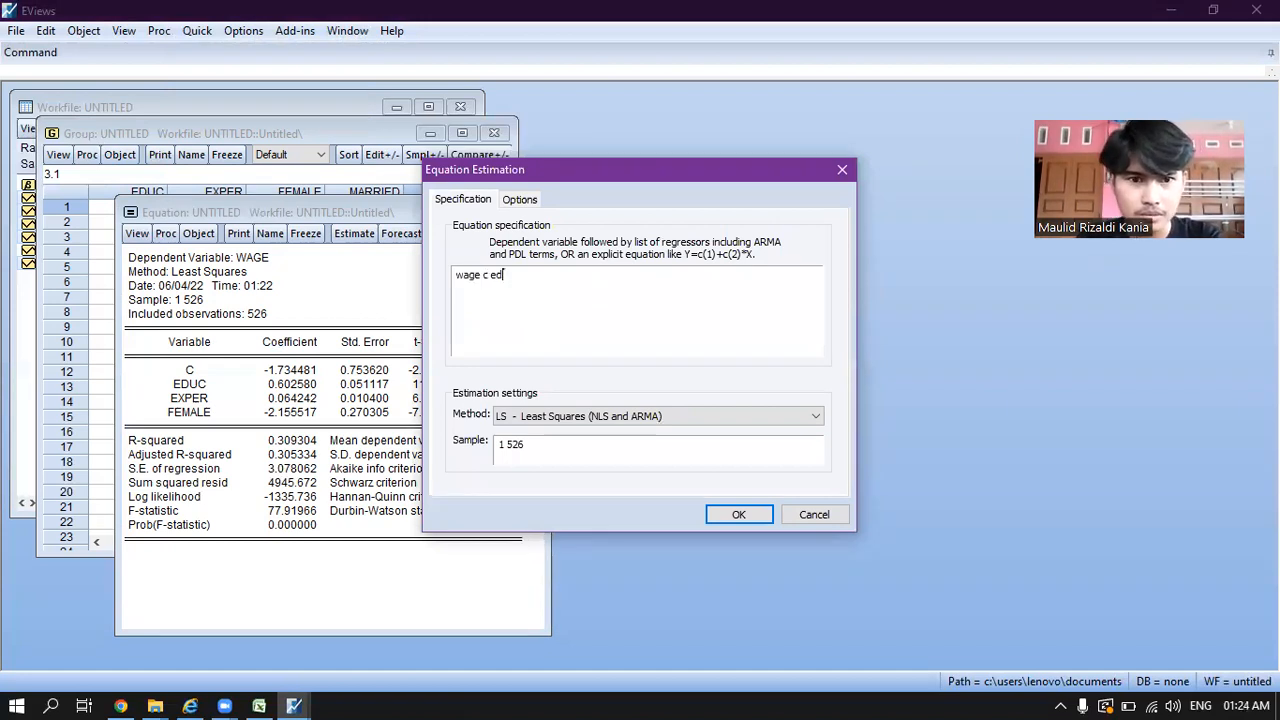
type("u")
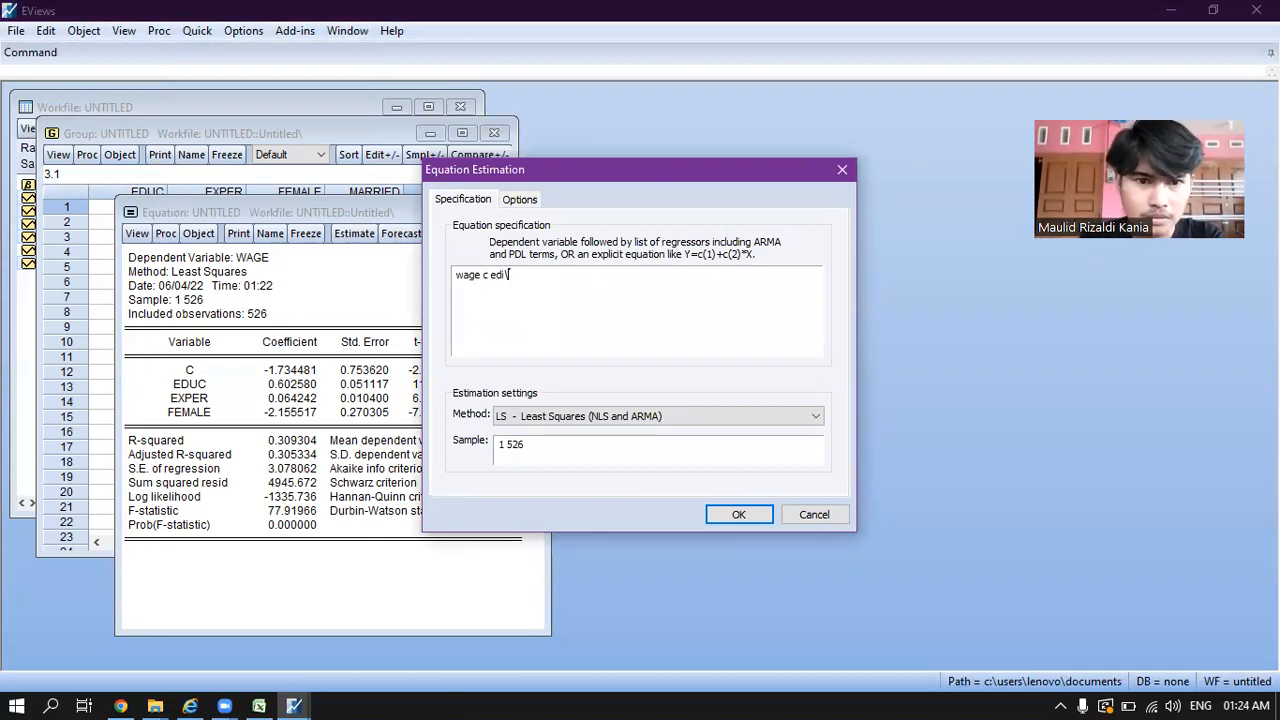
key("BackSpace")
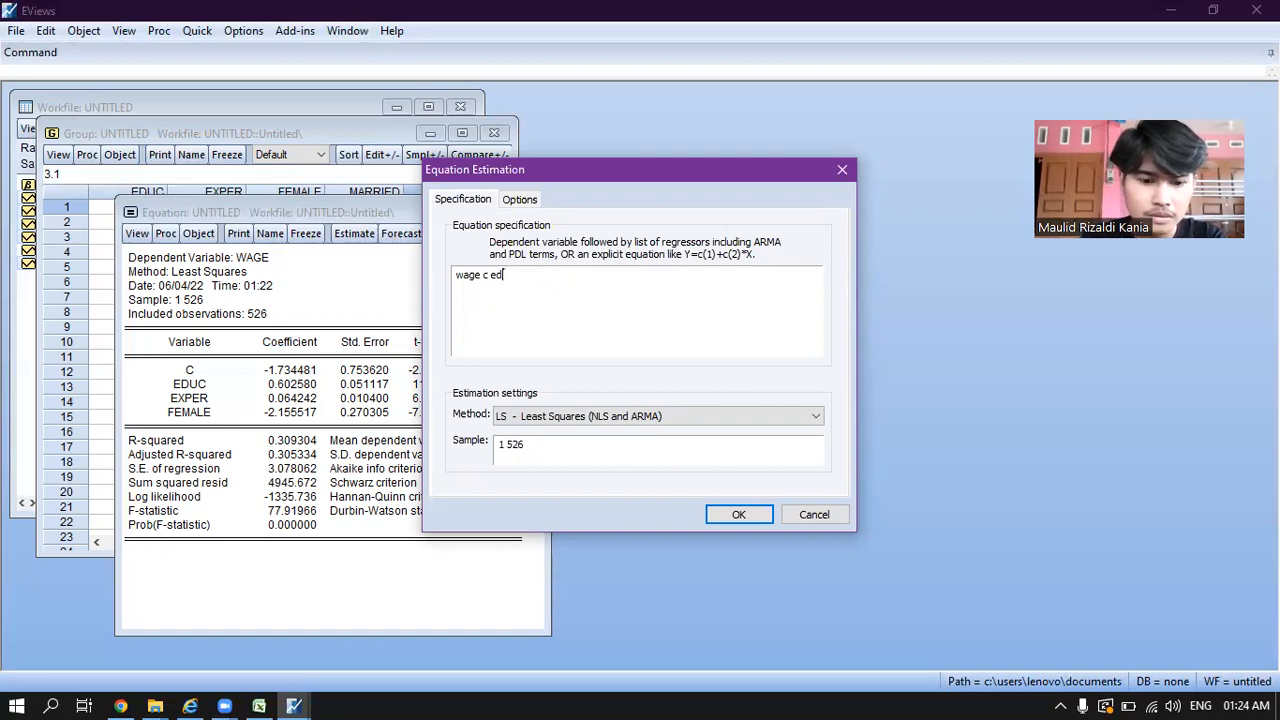
type("uc*")
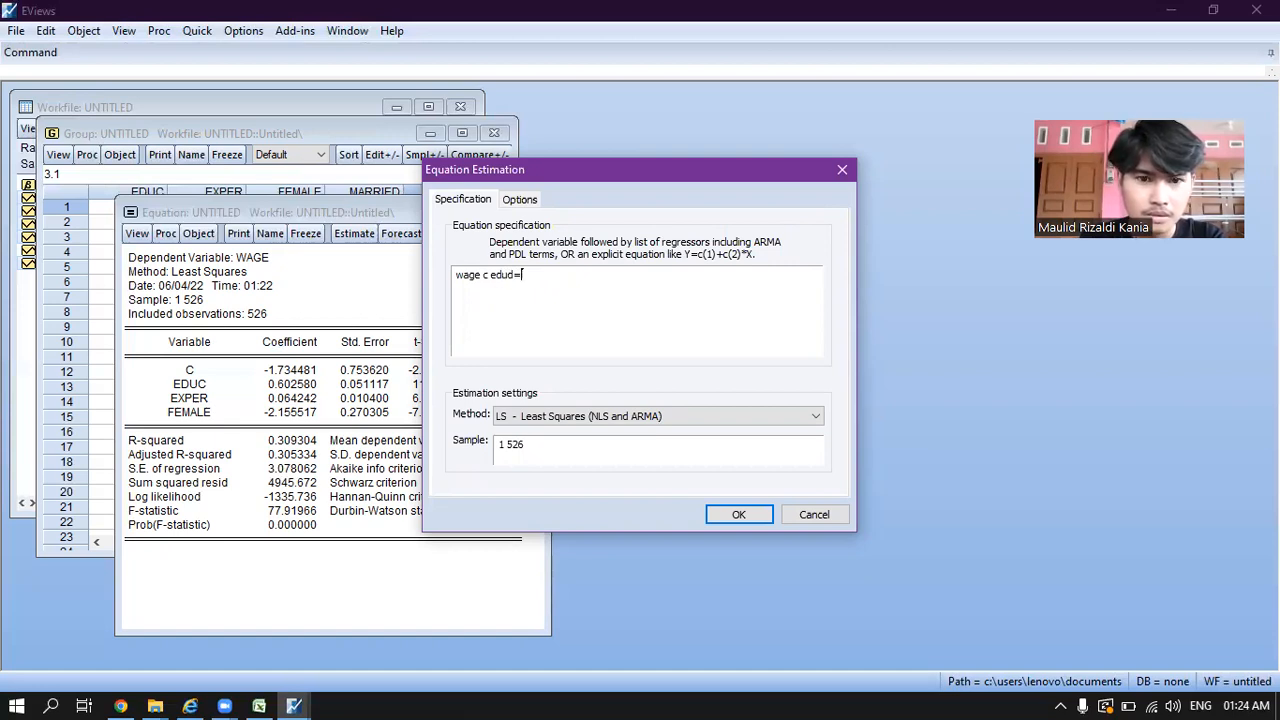
key("BackSpace")
type("e")
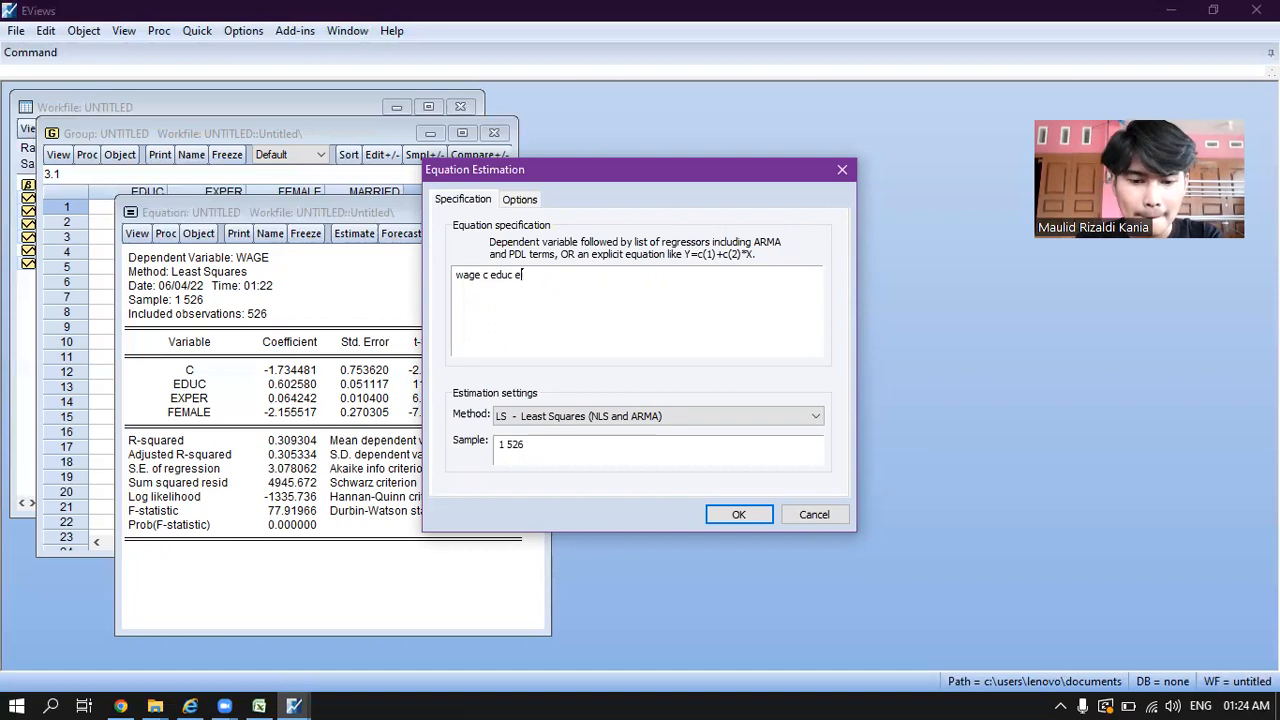
type("xper f")
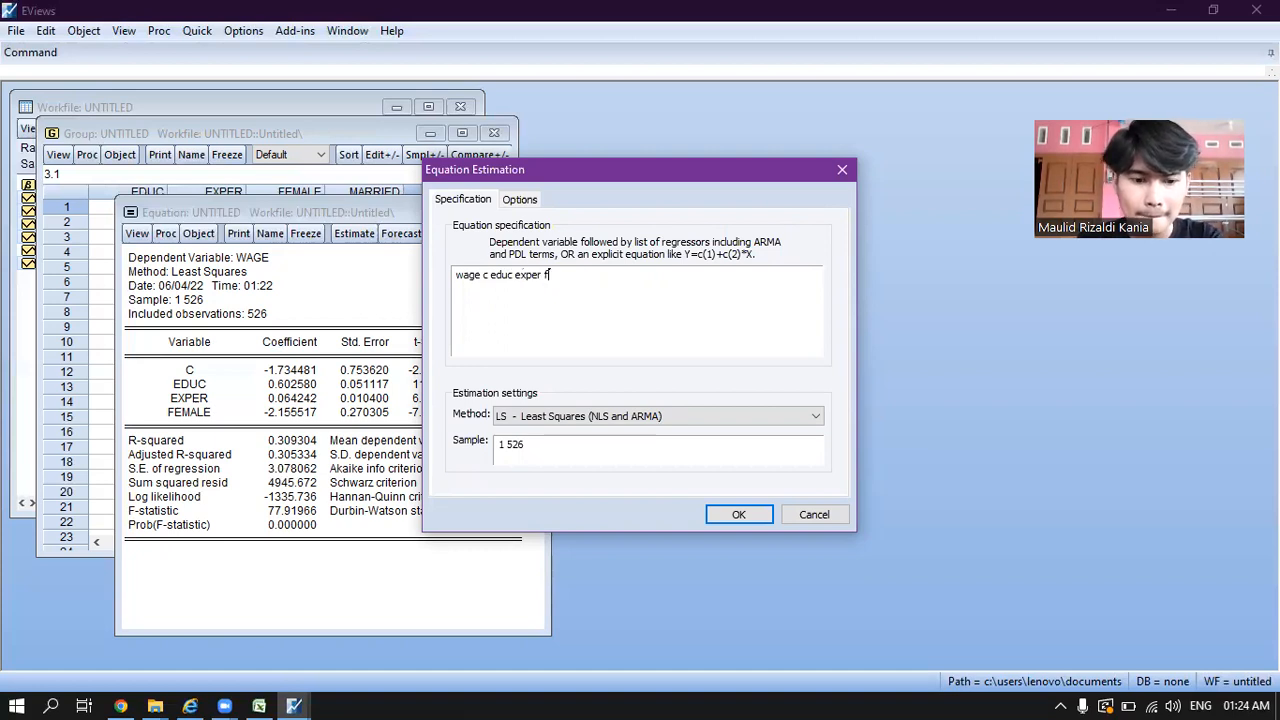
Step: Complete the specification with the interaction term "married*female" and estimate it by least squares, deleting the previous untitled equation
type("ema")
key("BackSpace")
key("BackSpace")
key("BackSpace")
key("BackSpace")
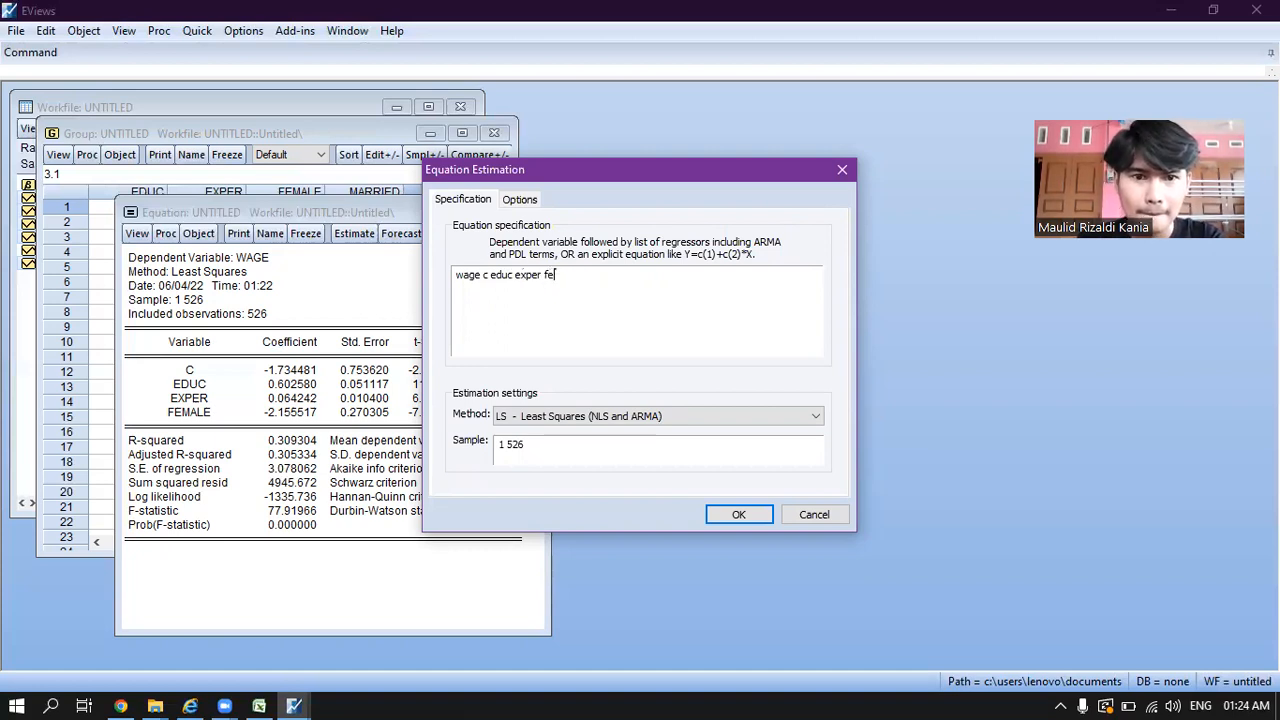
type("married")
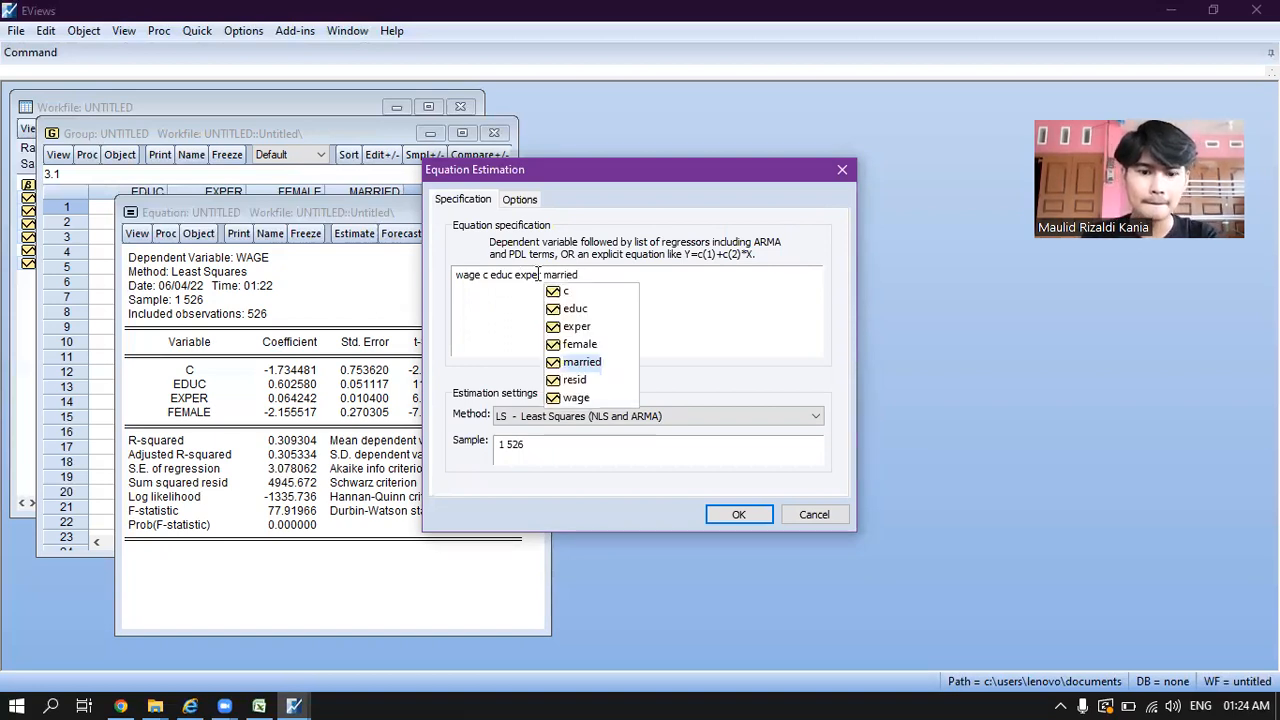
type(" o")
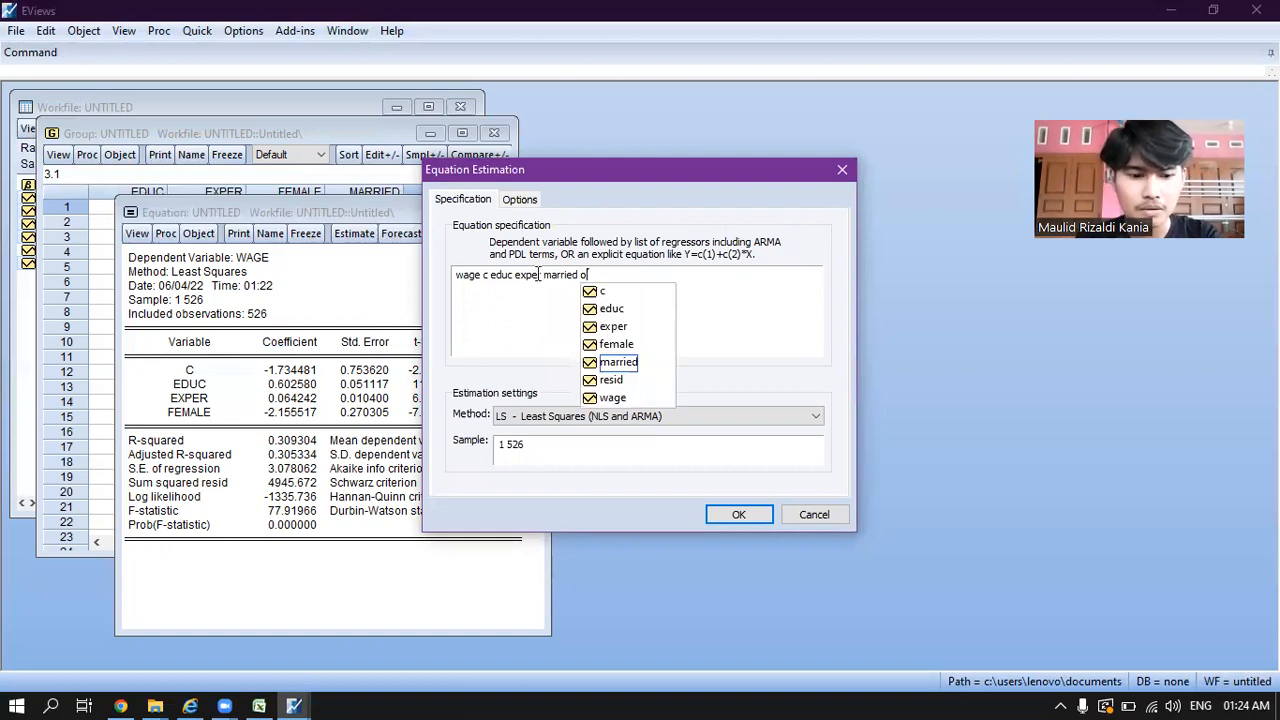
type("*")
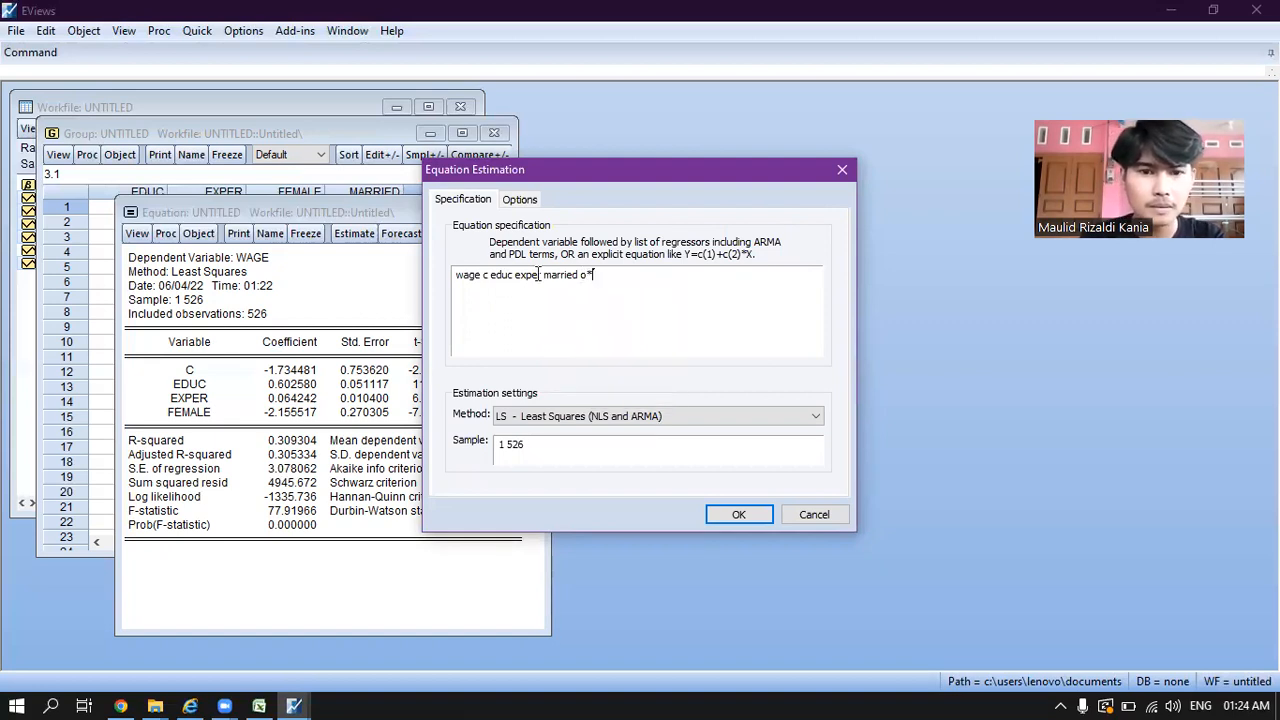
key("BackSpace")
key("BackSpace")
key("BackSpace")
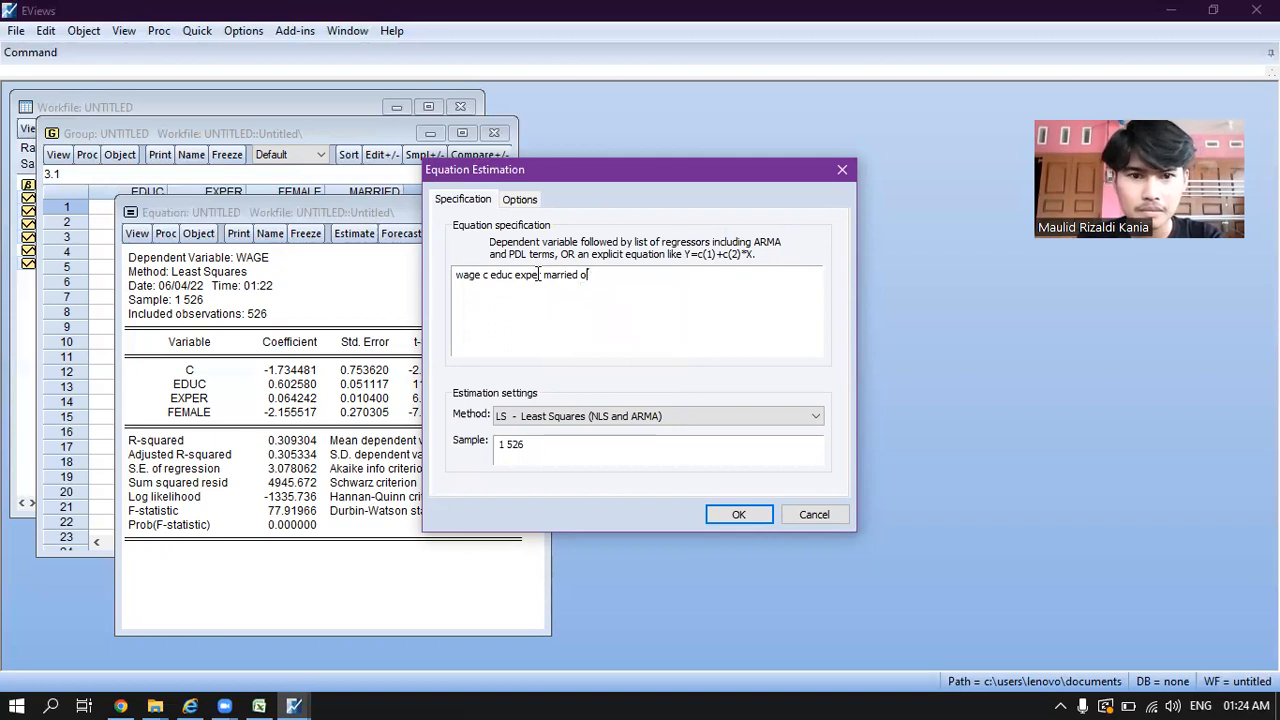
type("*")
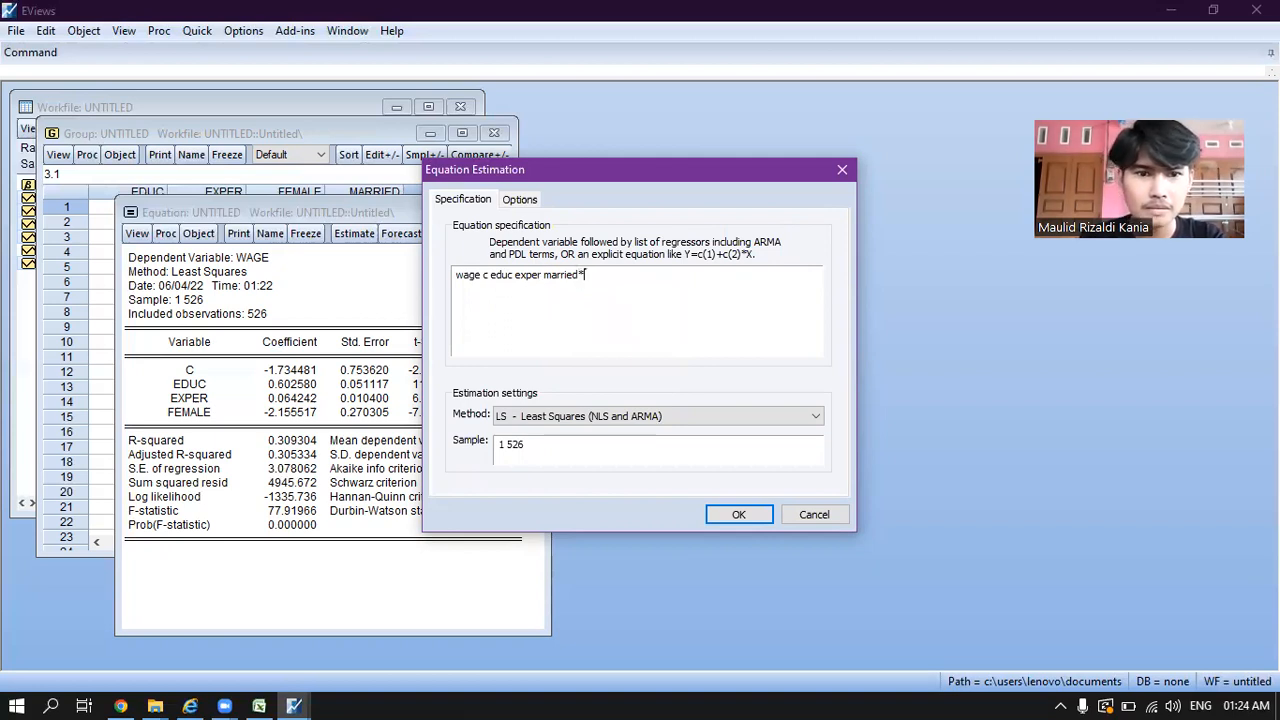
key("BackSpace")
type("female")
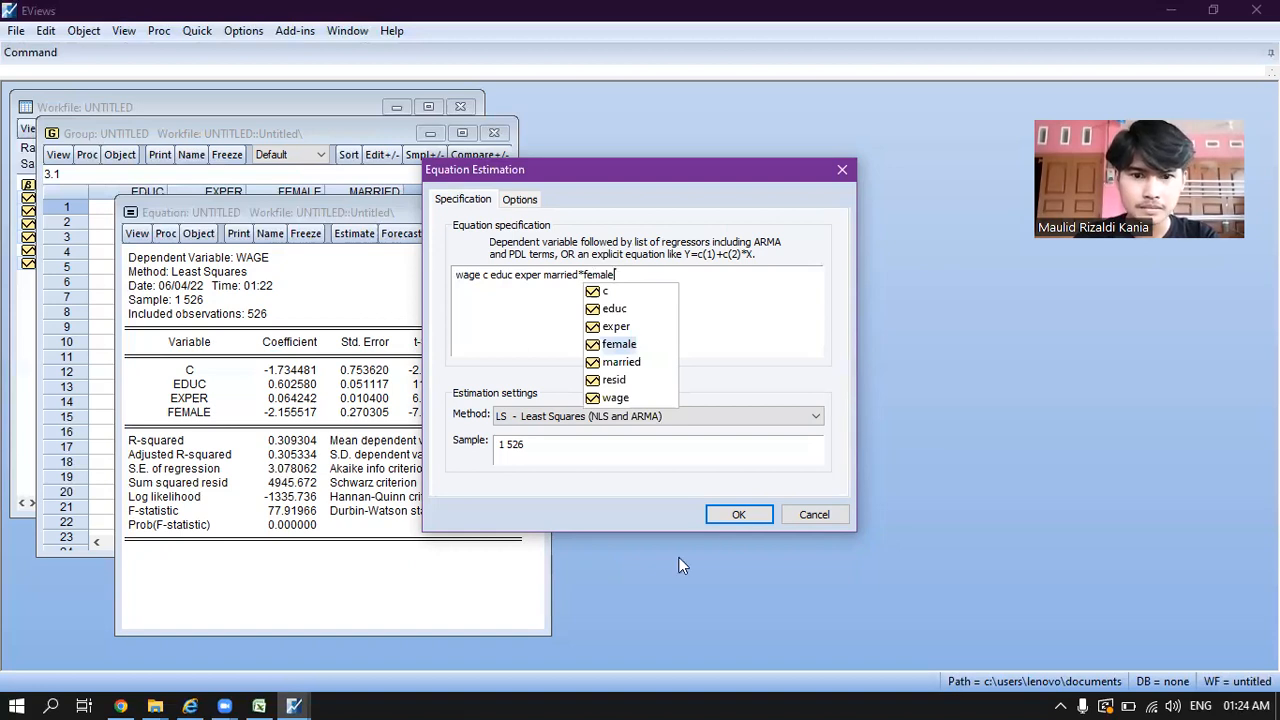
left_click(738, 514)
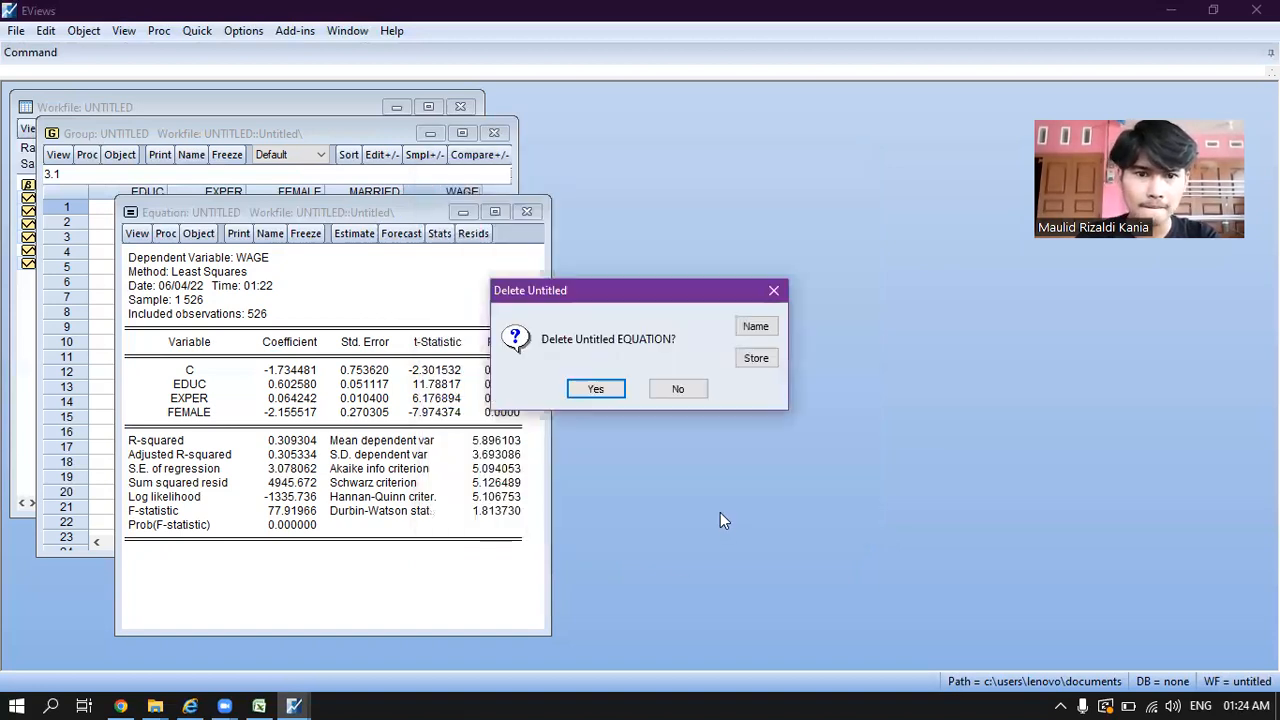
left_click(592, 391)
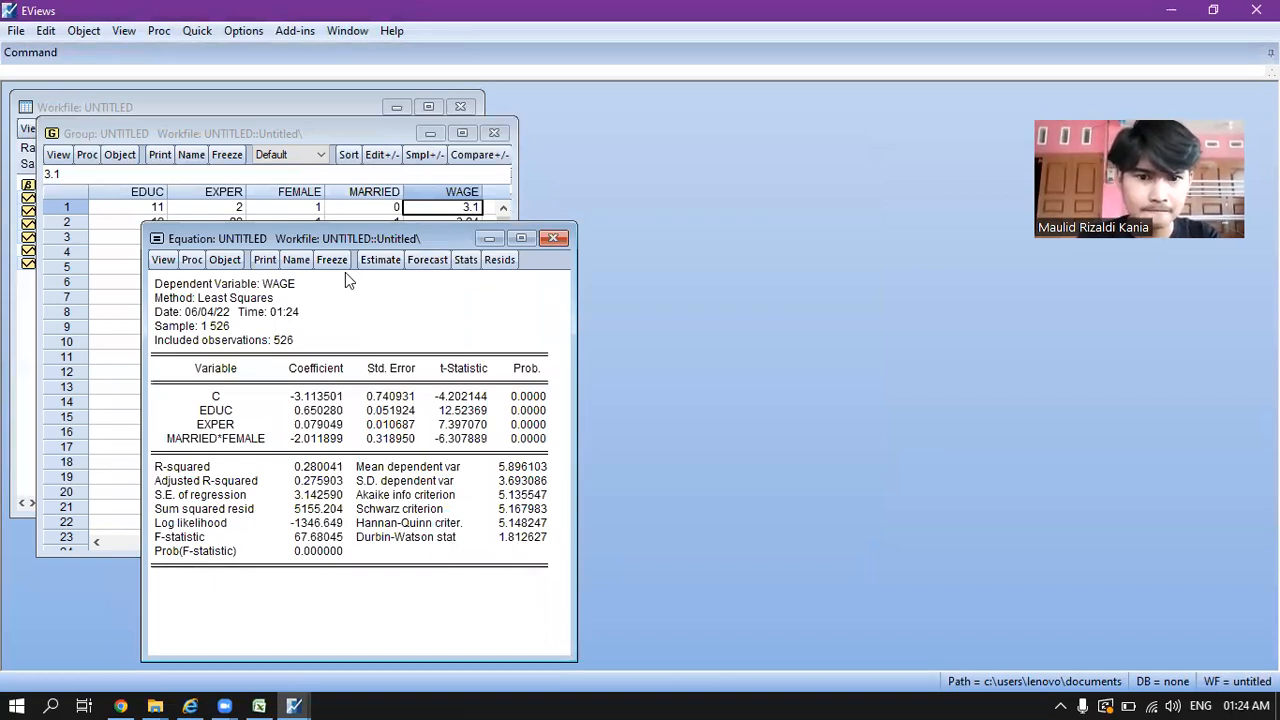
left_click(242, 64)
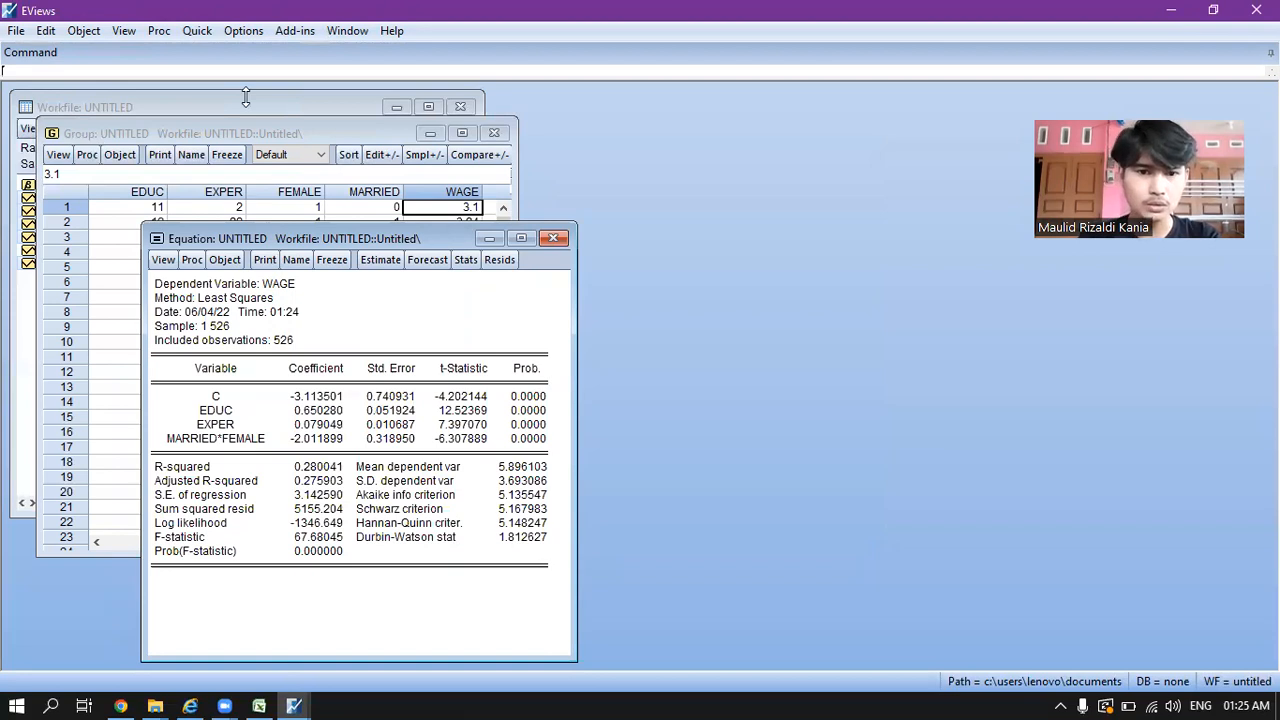
key("alt+Tab")
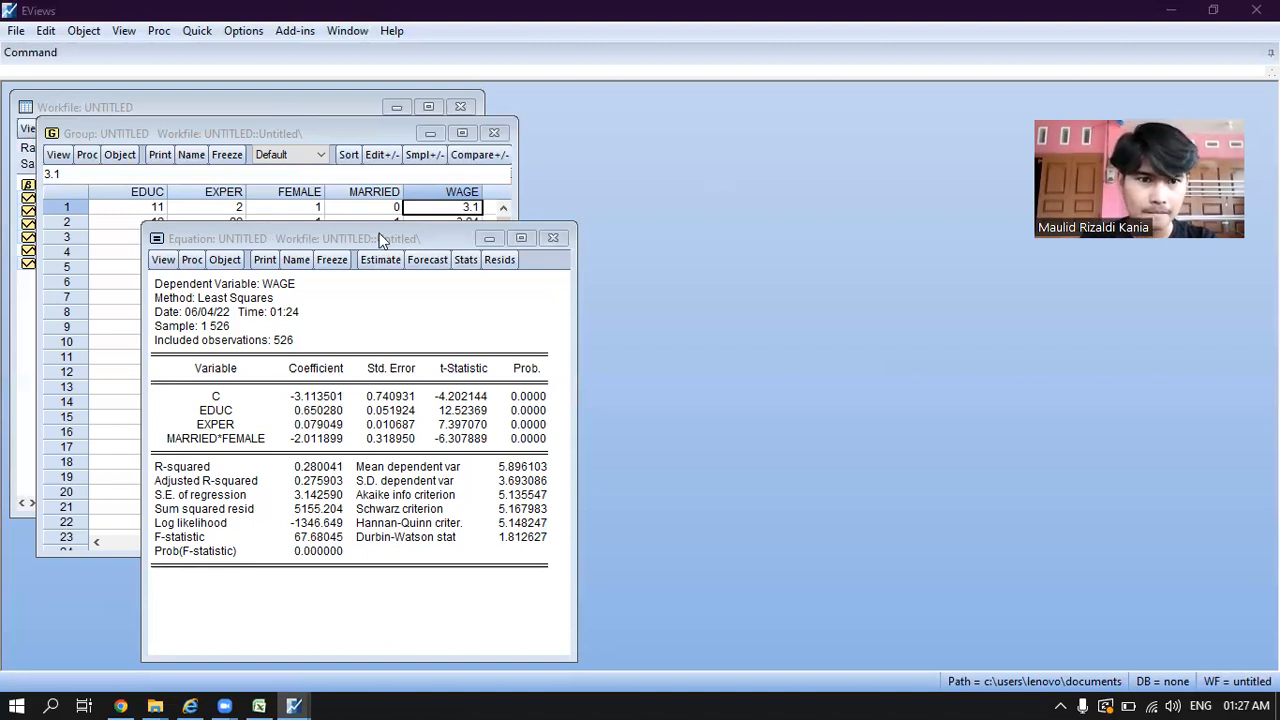
left_click_drag(379, 233, 358, 203)
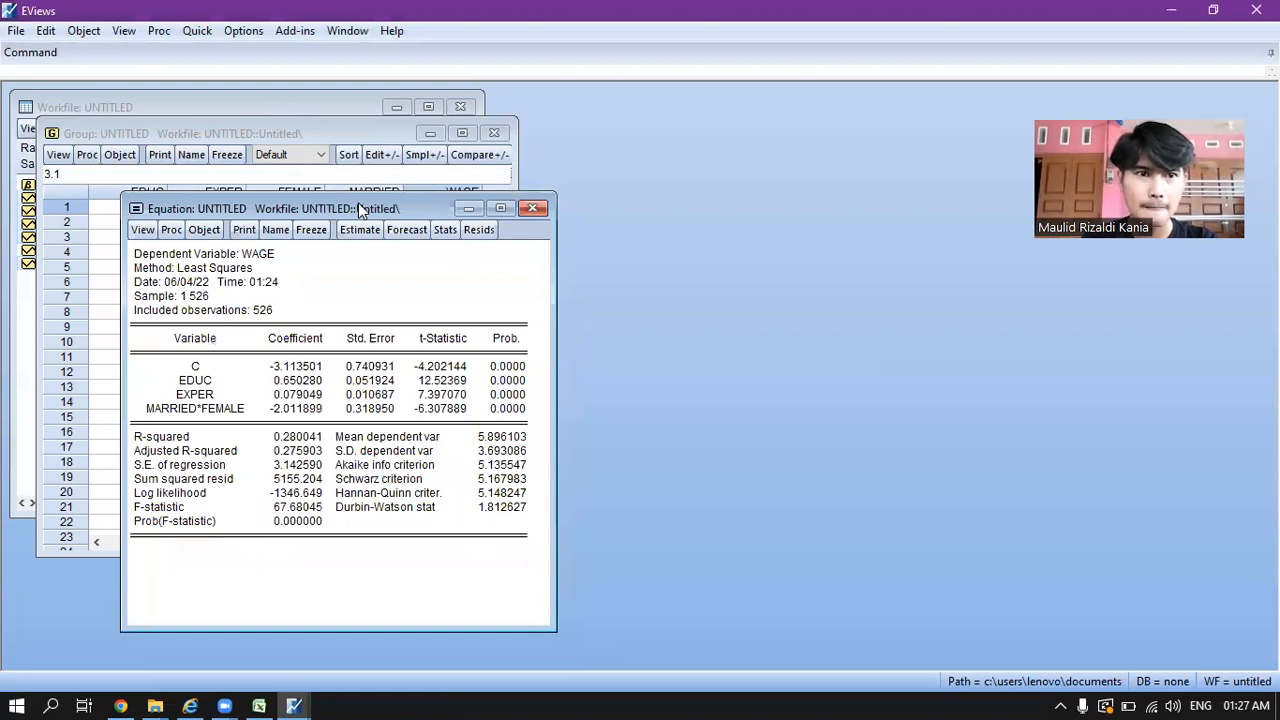
left_click(316, 152)
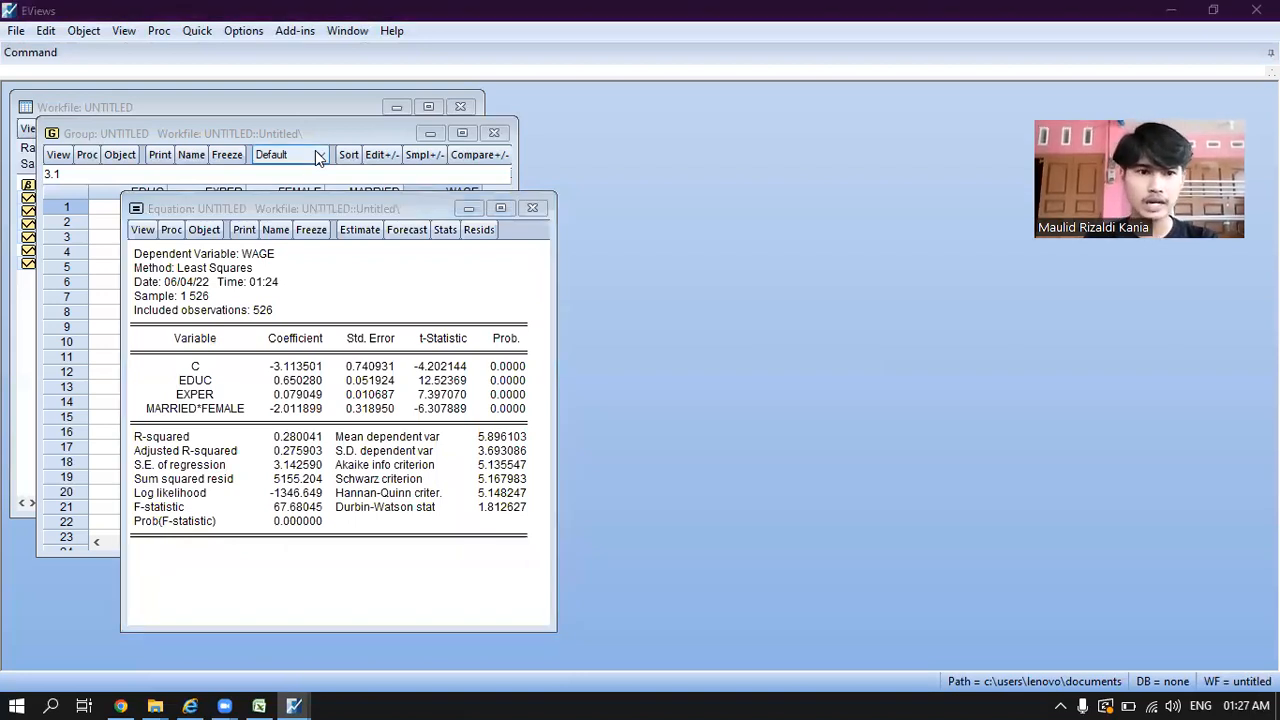